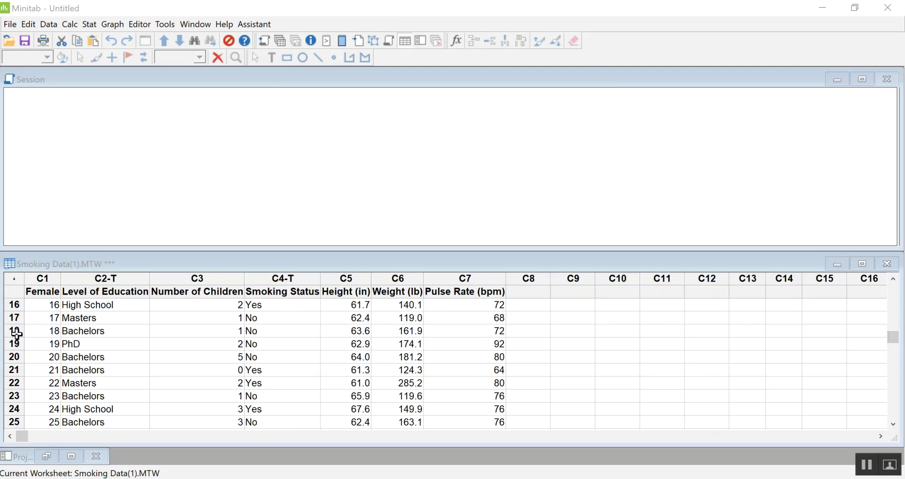
Step: Look through the rows of the Smoking Data worksheet and return to its first row
left_click(30, 305)
scroll(194, 332, "up", 5)
scroll(201, 340, "down", 12)
scroll(201, 341, "up", 1)
scroll(557, 323, "up", 11)
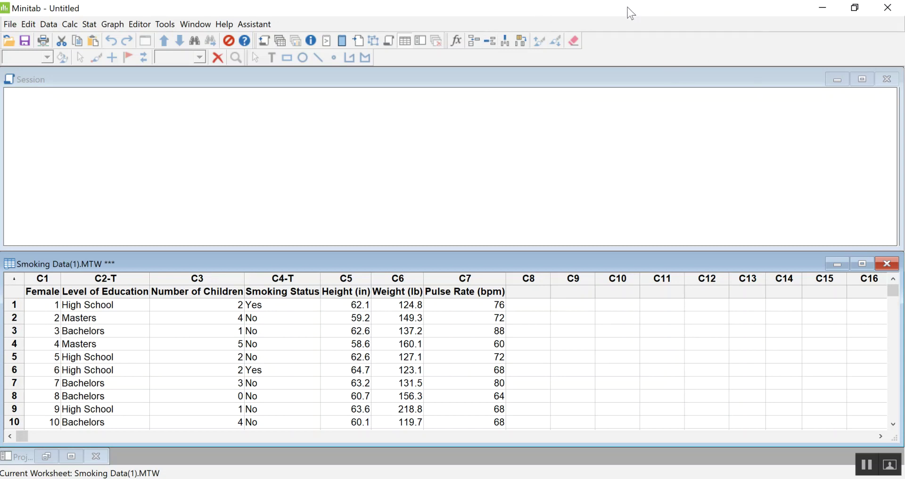
Step: Arrange the Minitab window side by side with the Word lesson document and show the Part 1 questions
left_click_drag(632, 13, 1, 76)
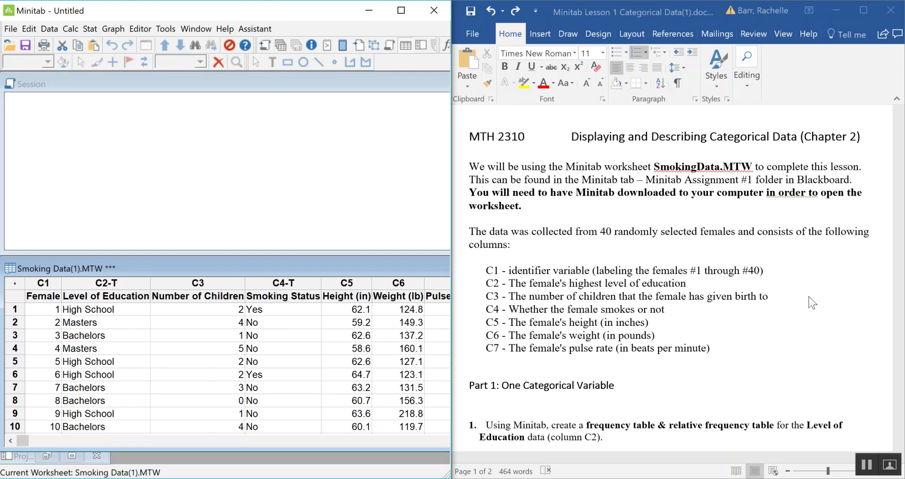
scroll(812, 302, "down", 3)
scroll(811, 296, "down", 2)
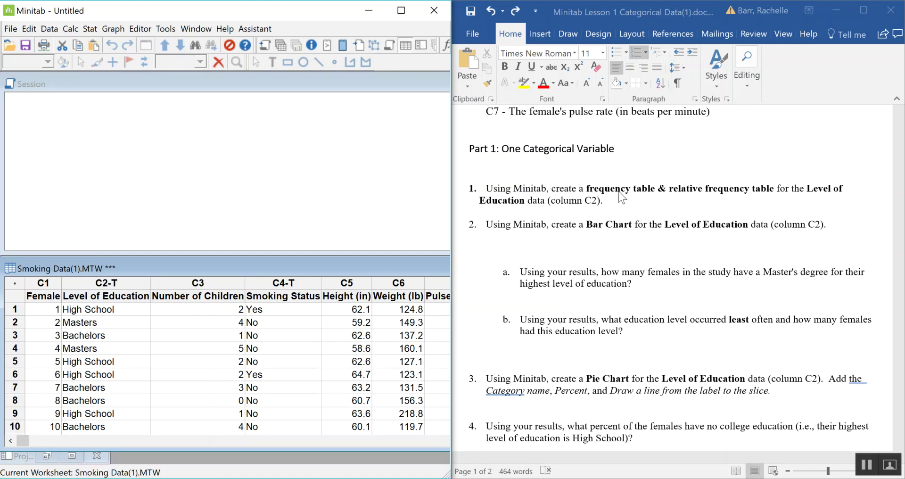
Step: Create a frequency table with Tally Individual Variables for Level of Education, displaying Counts only
left_click(90, 29)
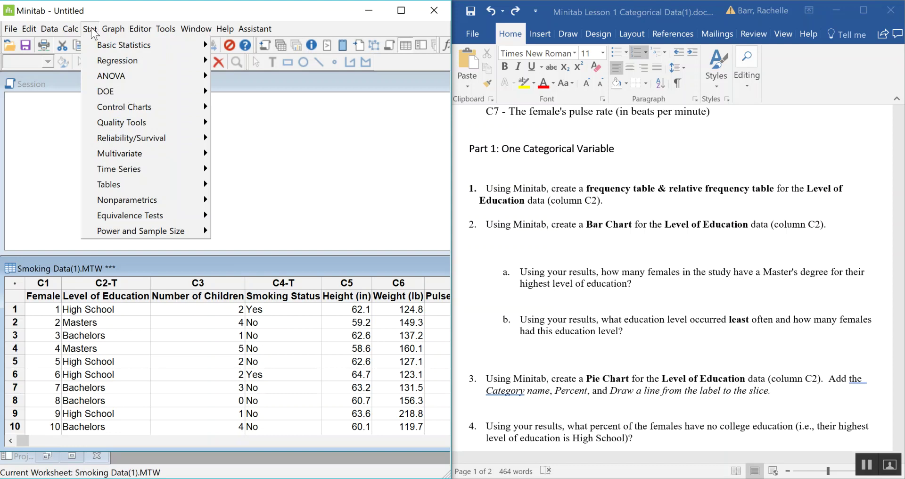
mouse_move(149, 180)
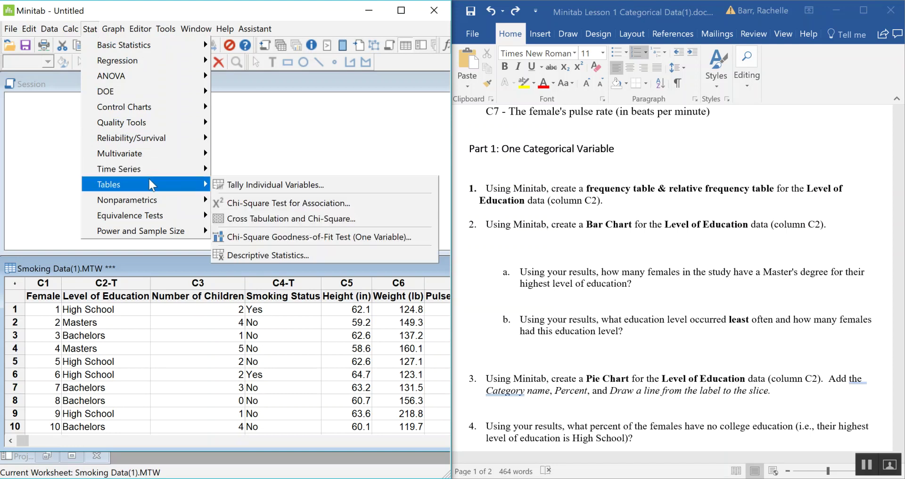
left_click(343, 189)
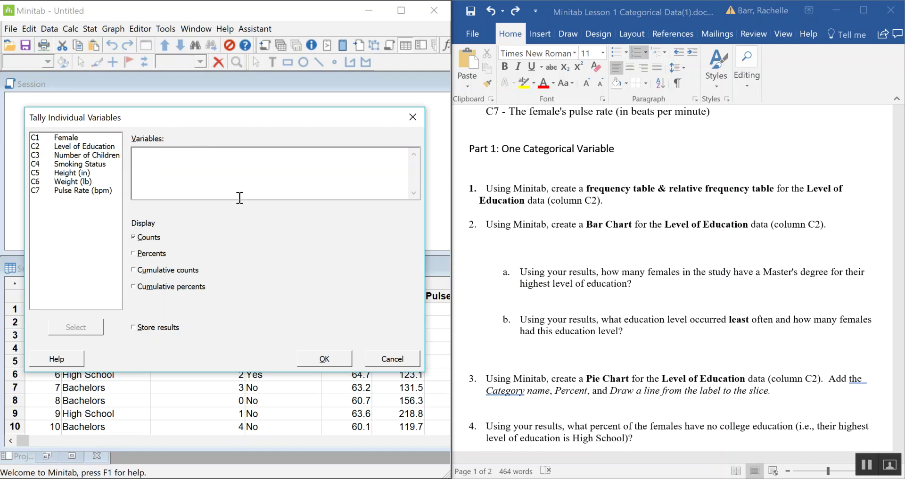
double_click(97, 147)
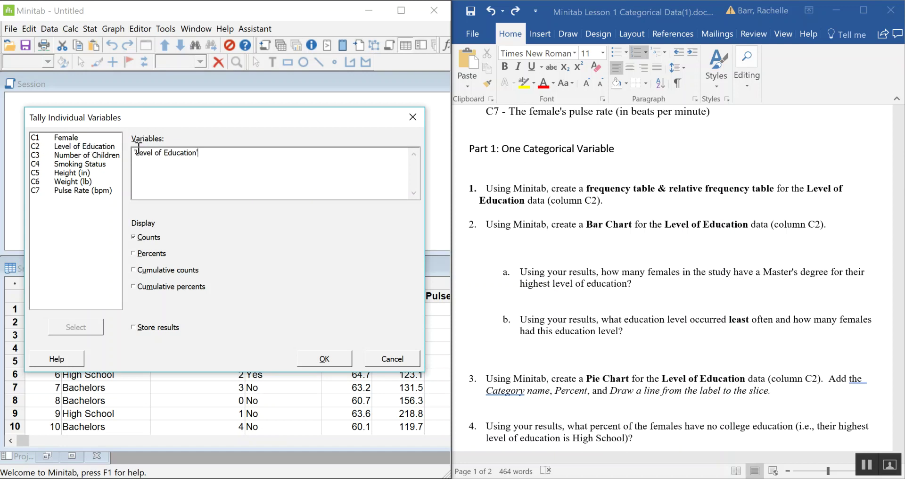
left_click(90, 147)
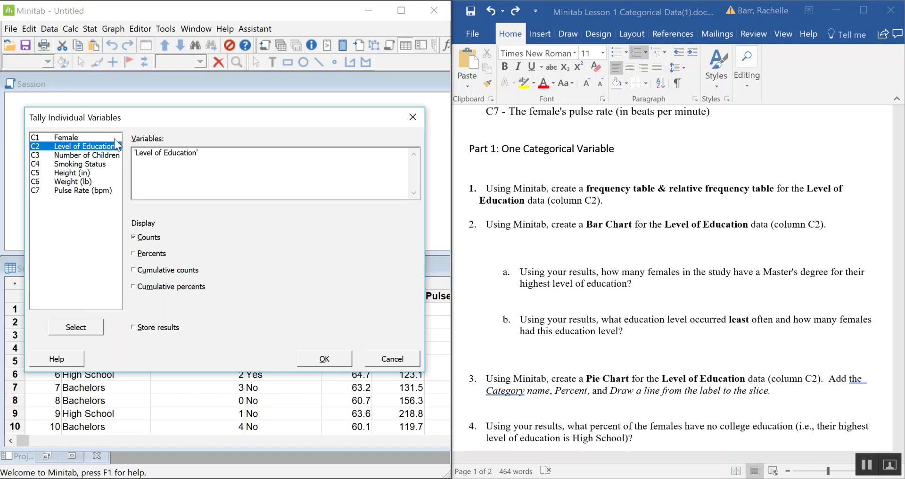
mouse_move(119, 150)
left_mouse_down()
mouse_move(114, 195)
mouse_move(121, 152)
mouse_move(131, 156)
left_mouse_up()
left_click(300, 175)
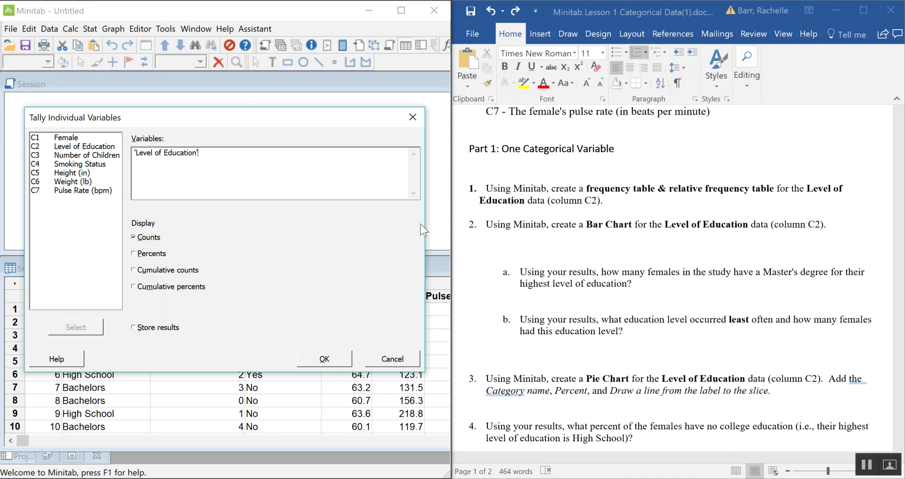
left_click(346, 366)
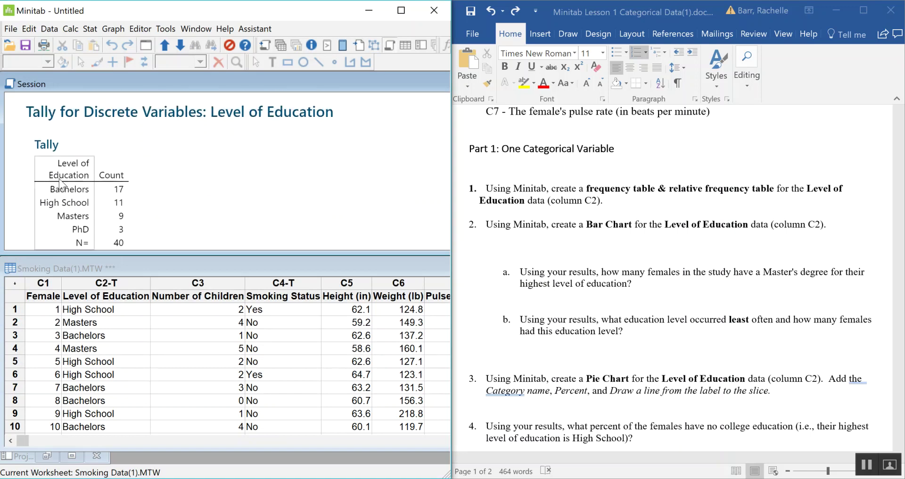
scroll(216, 167, "down", 1)
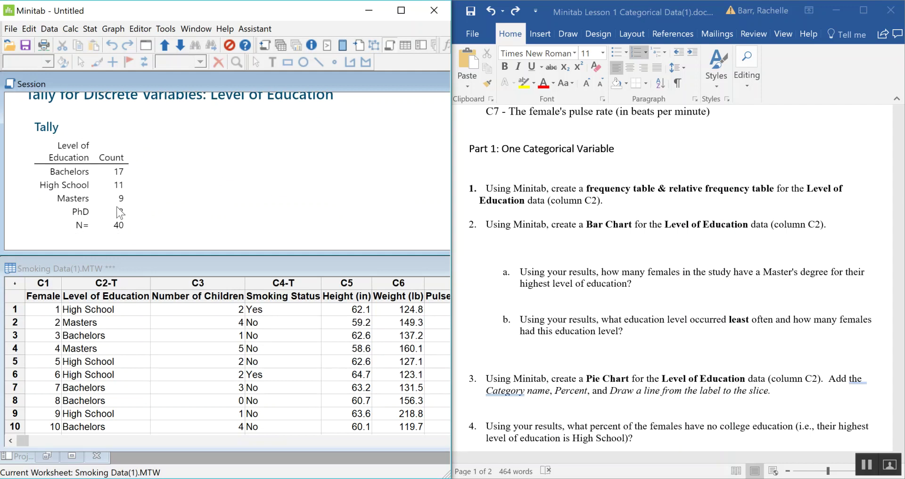
mouse_move(73, 129)
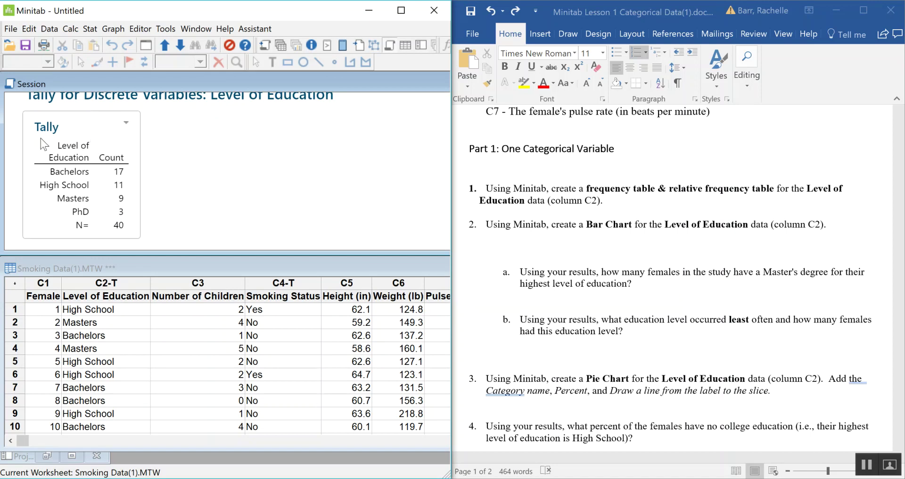
Step: Add two blank lines below question 1 in the Word lesson document
left_click(625, 204)
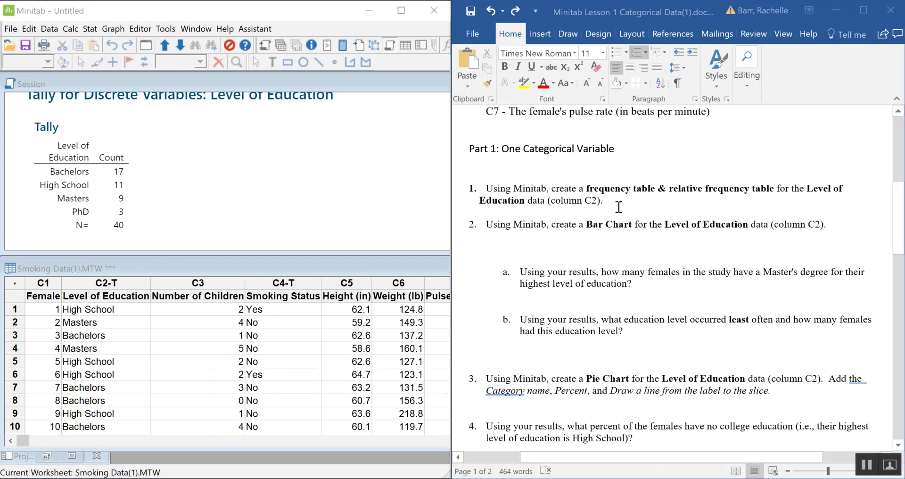
key("Return")
key("Return")
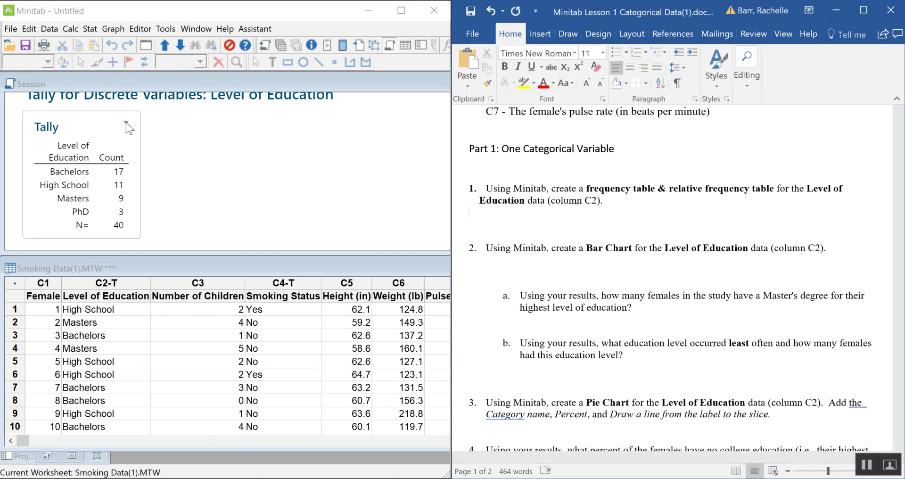
Step: Copy the Level of Education count tally as a picture and paste it below question 1 in the Word document
left_click(126, 123)
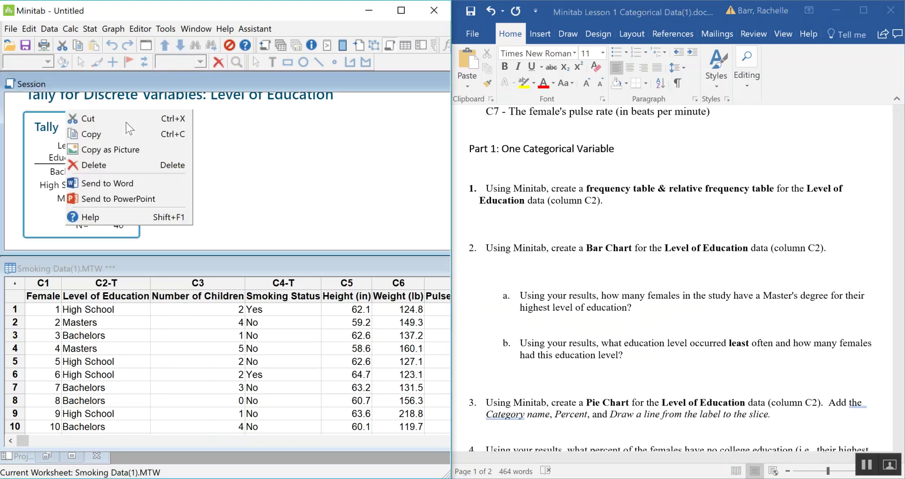
left_click(128, 152)
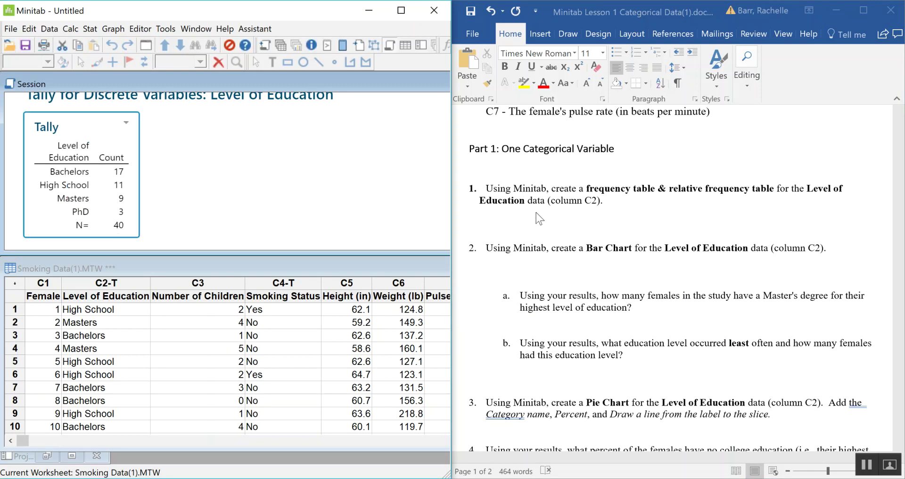
left_click(495, 211)
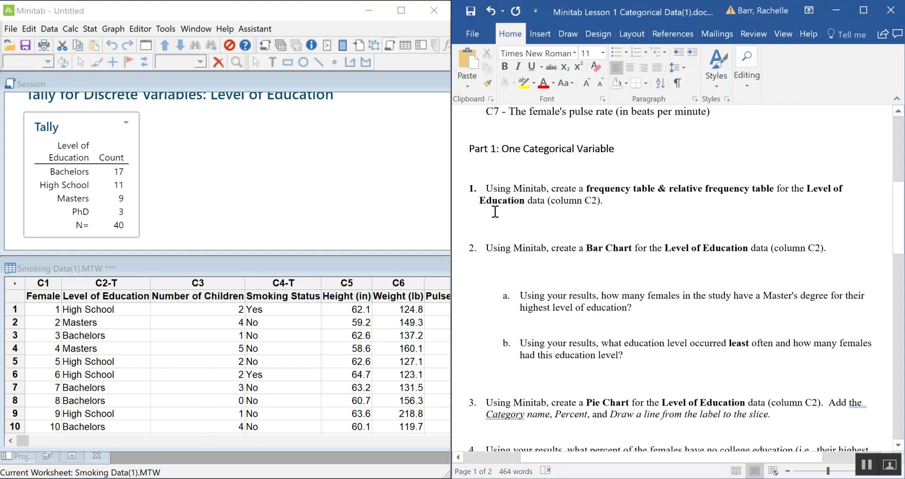
right_click(495, 212)
left_click(522, 270)
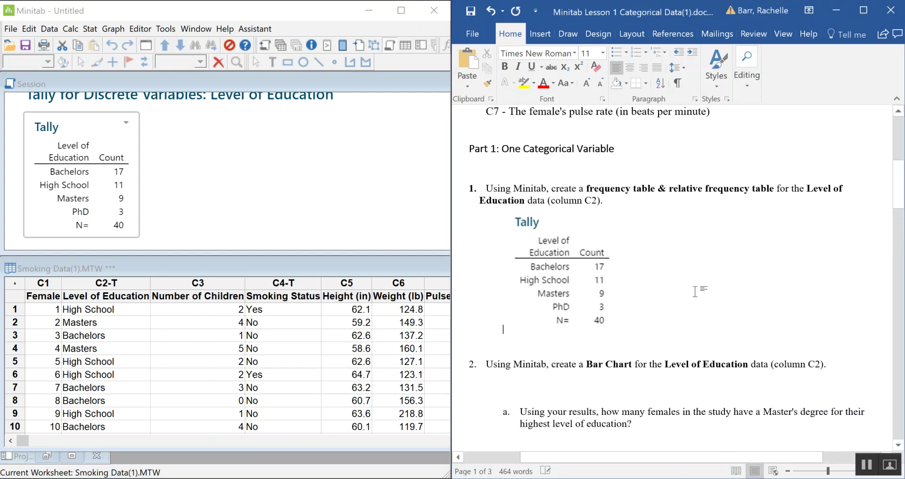
left_click(547, 262)
left_click(648, 336)
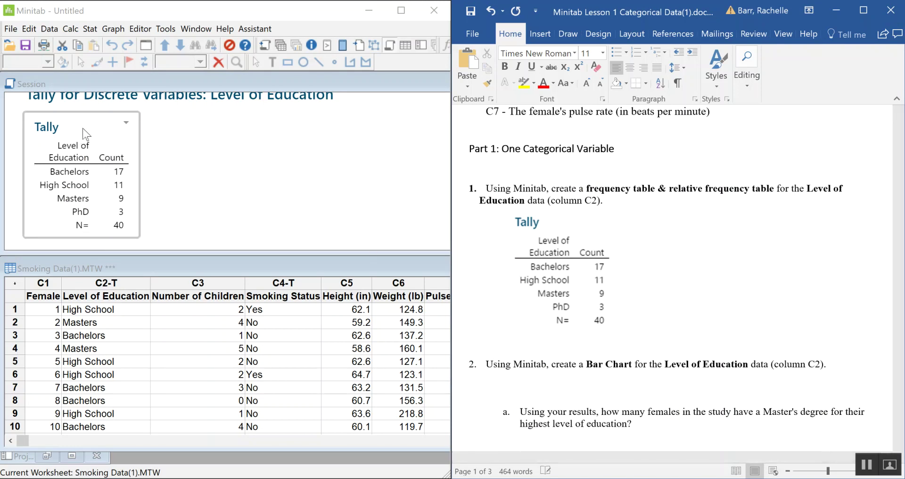
Step: Copy the count tally as a regular table and place the cursor below the pasted picture in Word
right_click(130, 125)
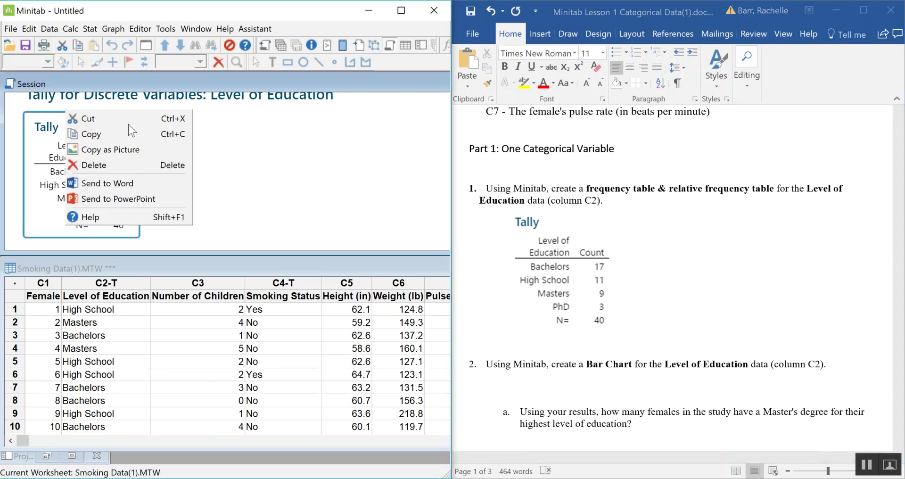
left_click(125, 136)
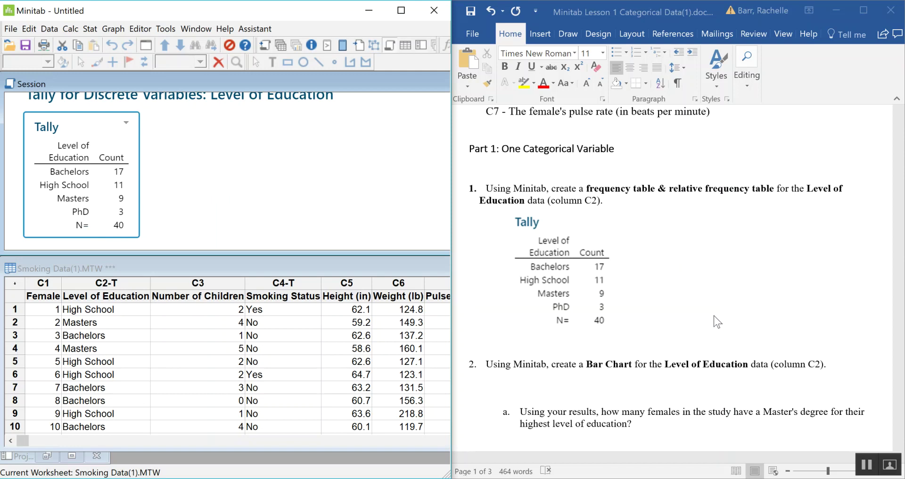
left_click(585, 346)
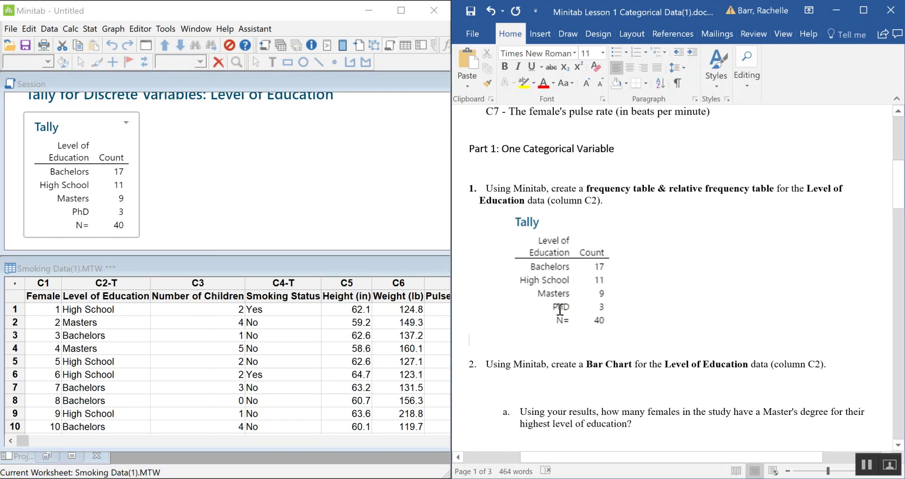
Step: Create a relative frequency table with Tally Individual Variables for Level of Education, displaying Percents instead of Counts
left_click(88, 28)
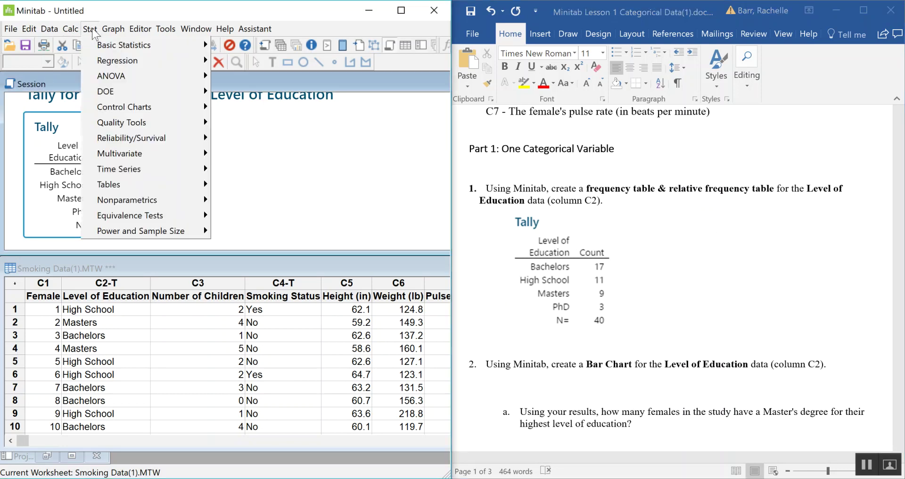
mouse_move(167, 180)
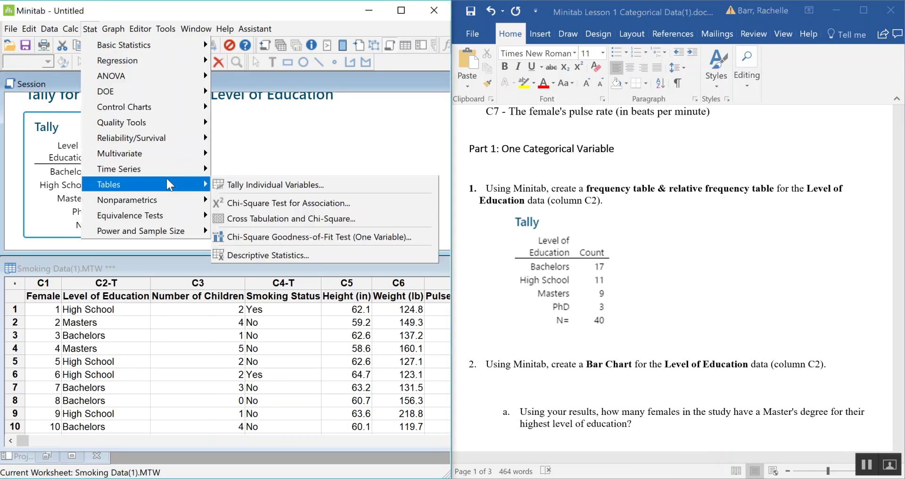
left_click(343, 188)
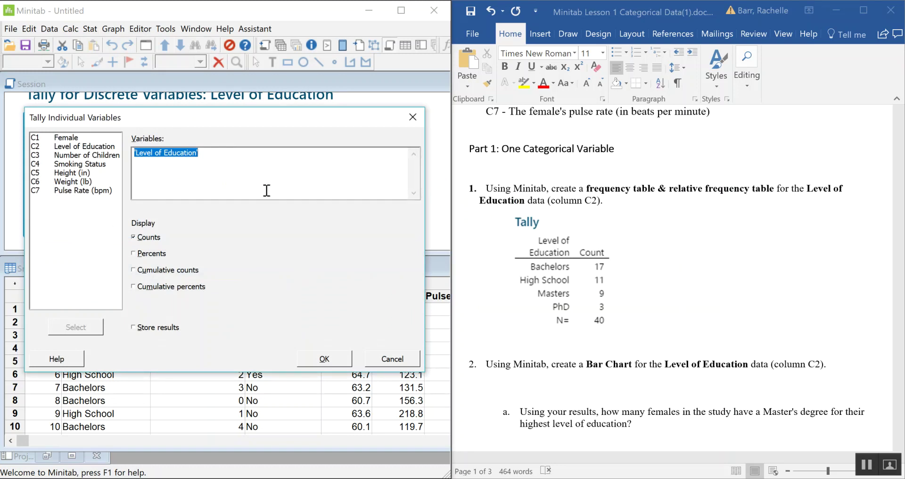
left_click(134, 237)
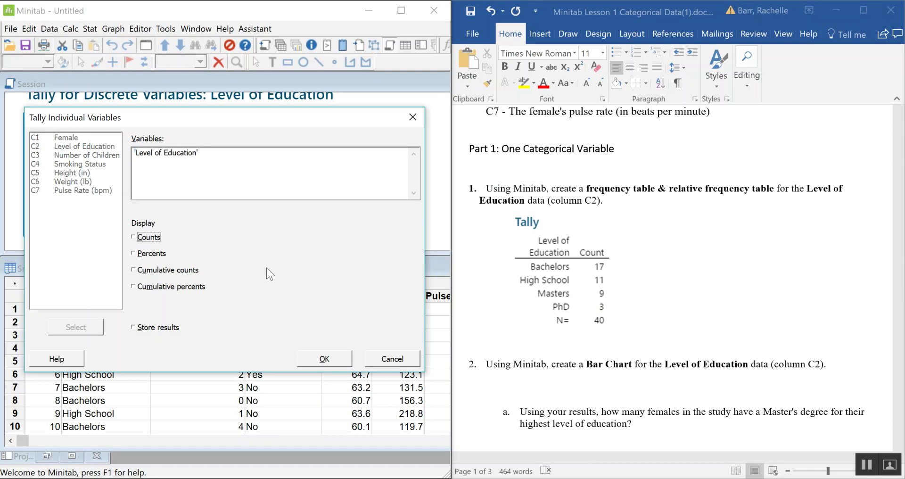
left_click(134, 254)
left_click(325, 358)
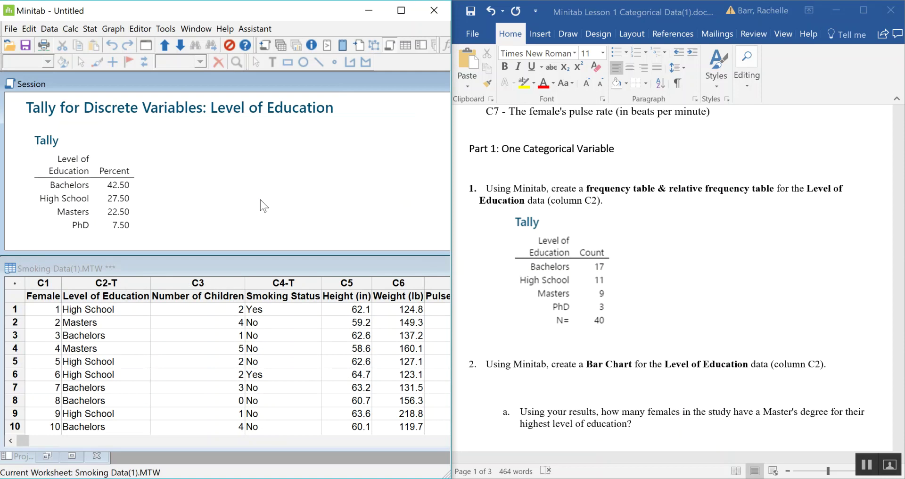
mouse_move(37, 138)
scroll(234, 164, "up", 4)
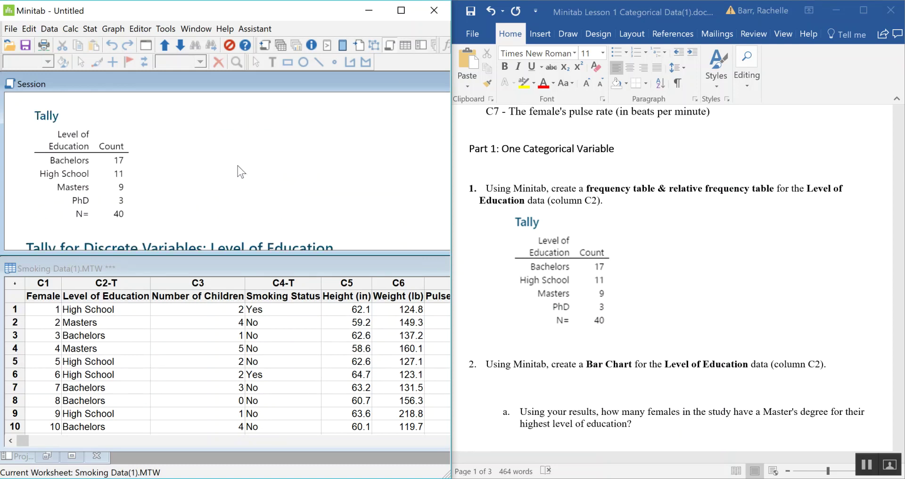
scroll(241, 172, "down", 3)
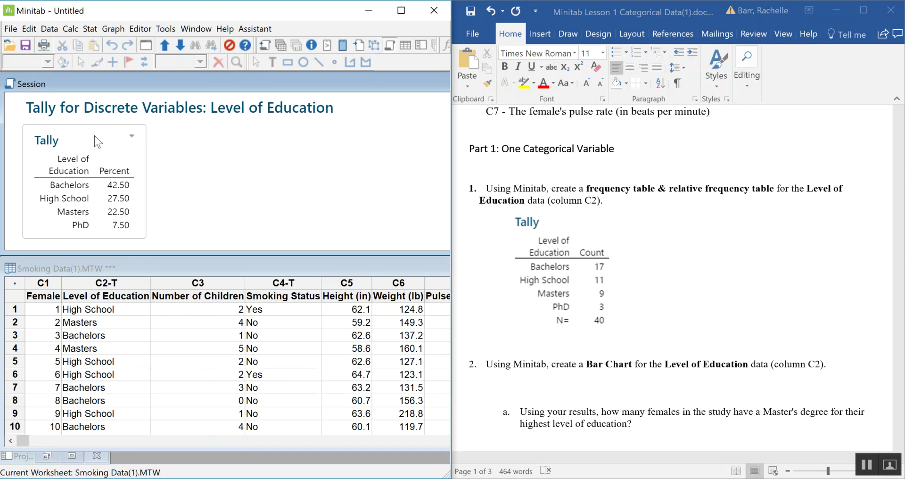
Step: Copy the Level of Education percent tally as a table and paste it below the count table in the Word document
left_click(131, 136)
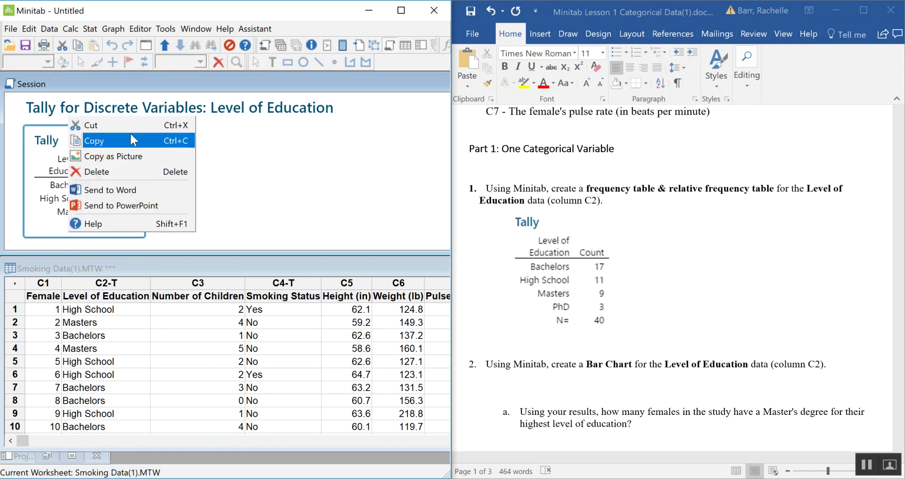
left_click(130, 142)
scroll(660, 325, "down", 2)
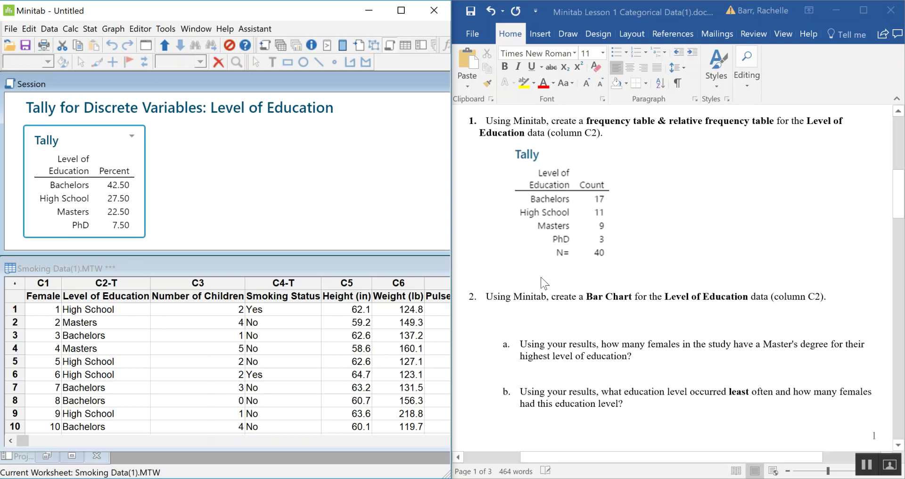
left_click(537, 271)
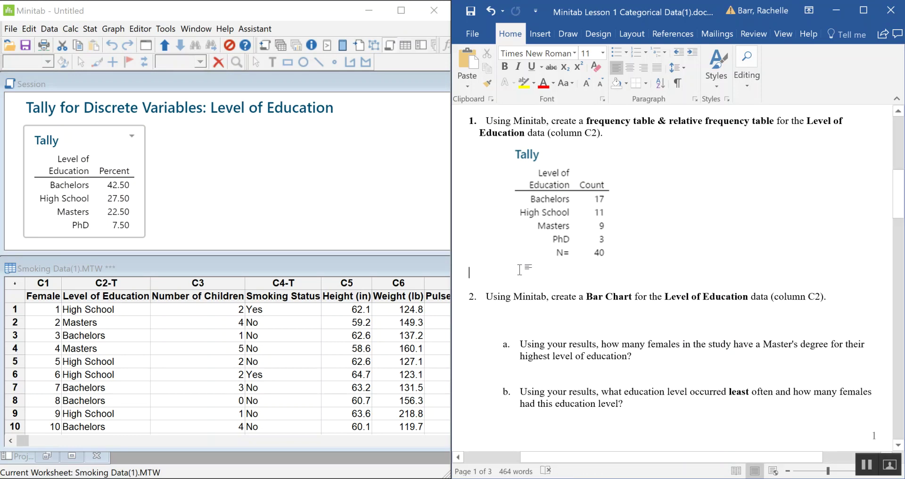
key("ctrl+v")
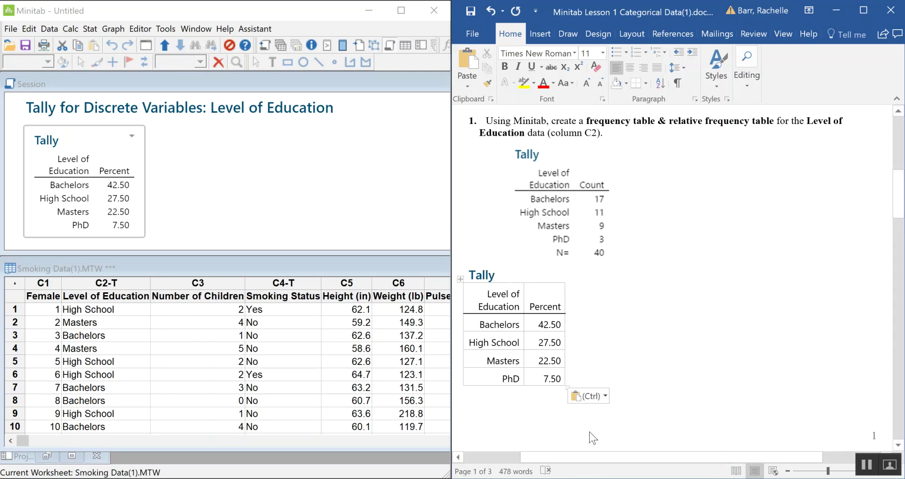
left_click(695, 303)
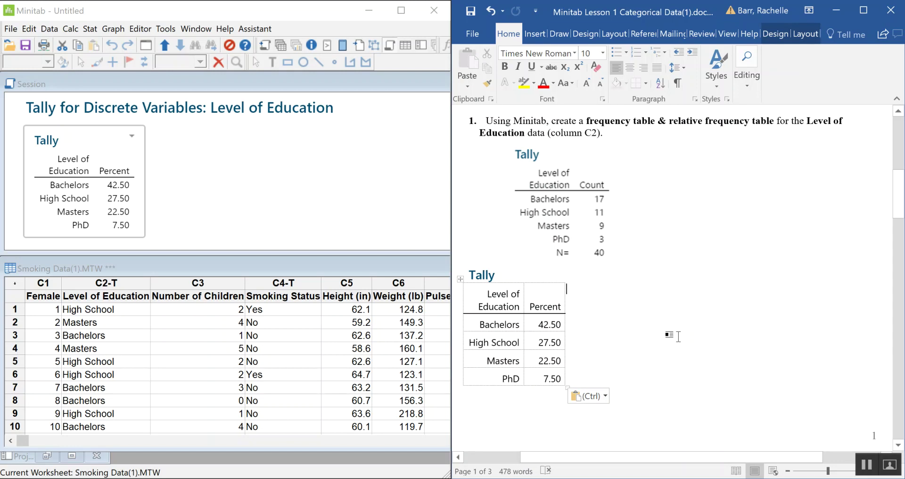
scroll(679, 337, "down", 5)
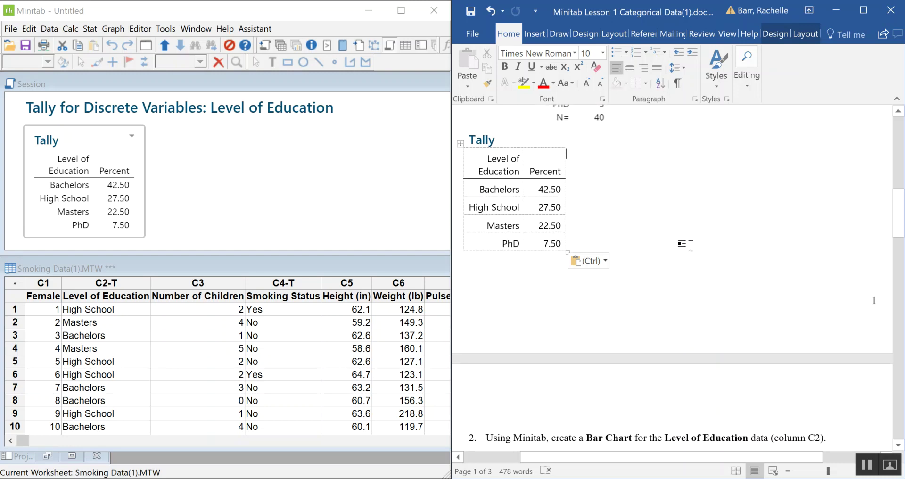
Step: Set up a simple bar chart of counts of unique values in Minitab, with Level of Education as the categorical variable for question 2
scroll(706, 240, "down", 4)
scroll(726, 227, "down", 6)
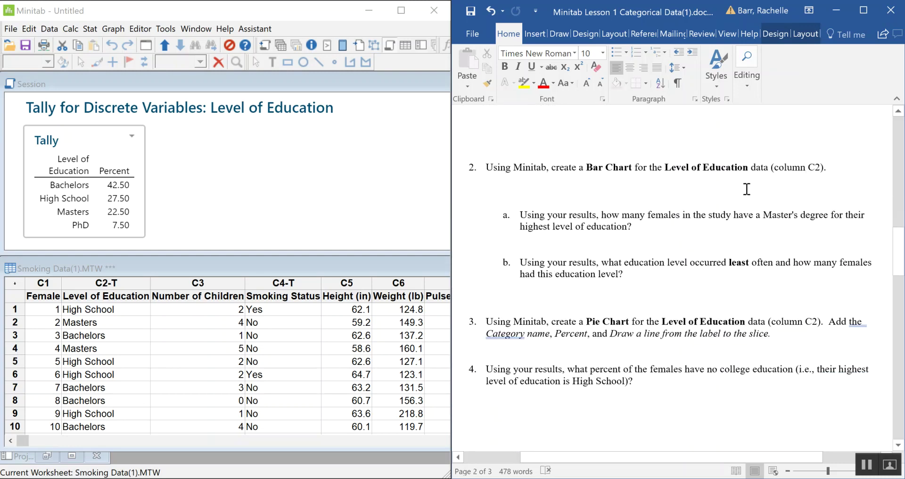
scroll(747, 189, "down", 1)
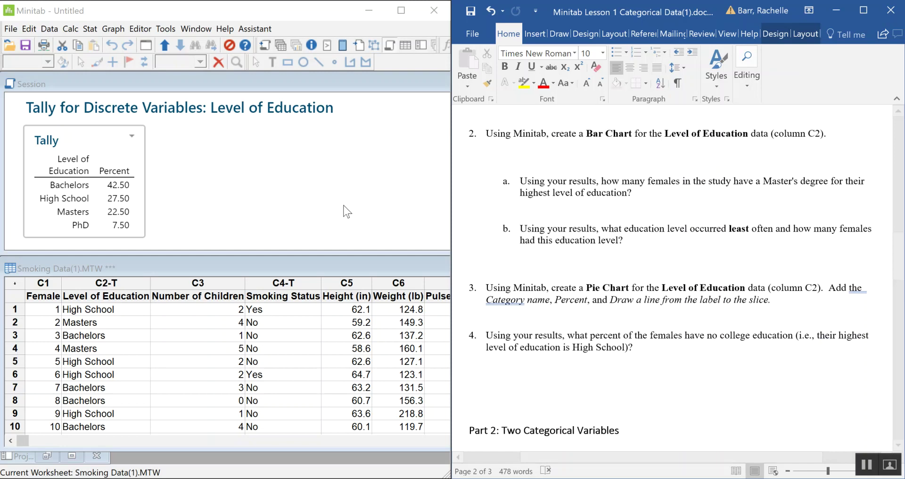
left_click(285, 173)
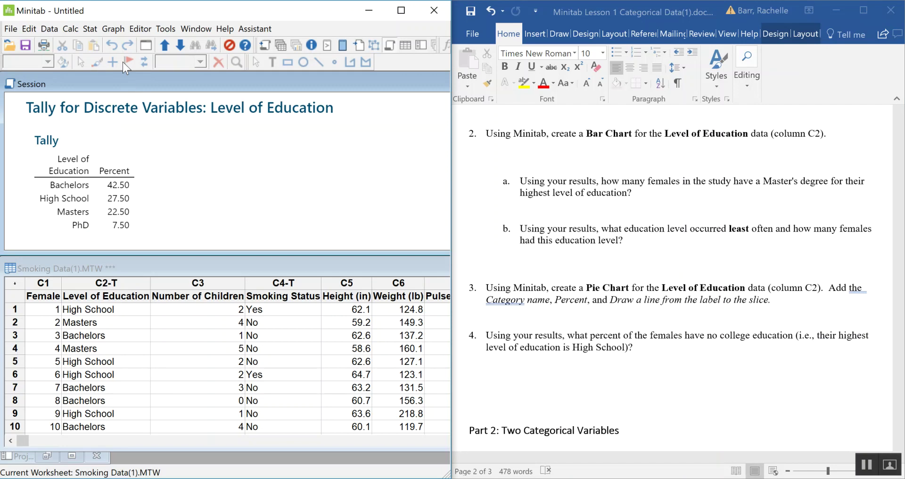
left_click(117, 30)
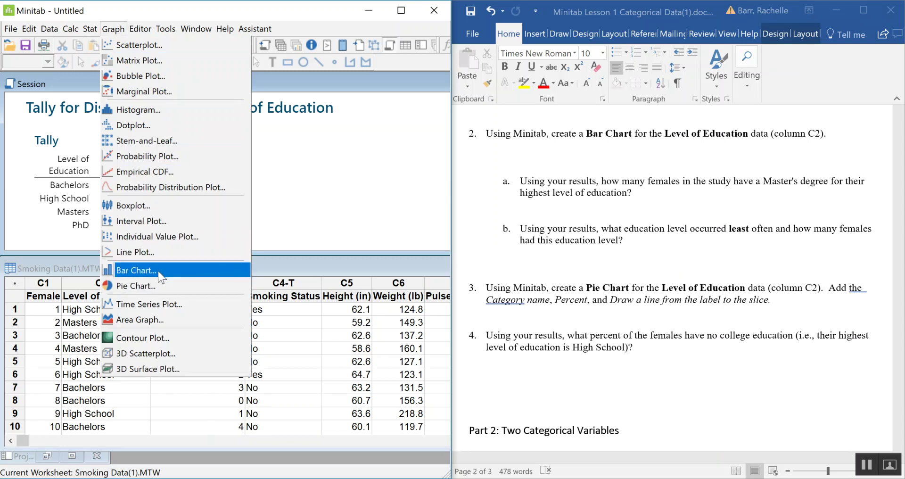
left_click(137, 270)
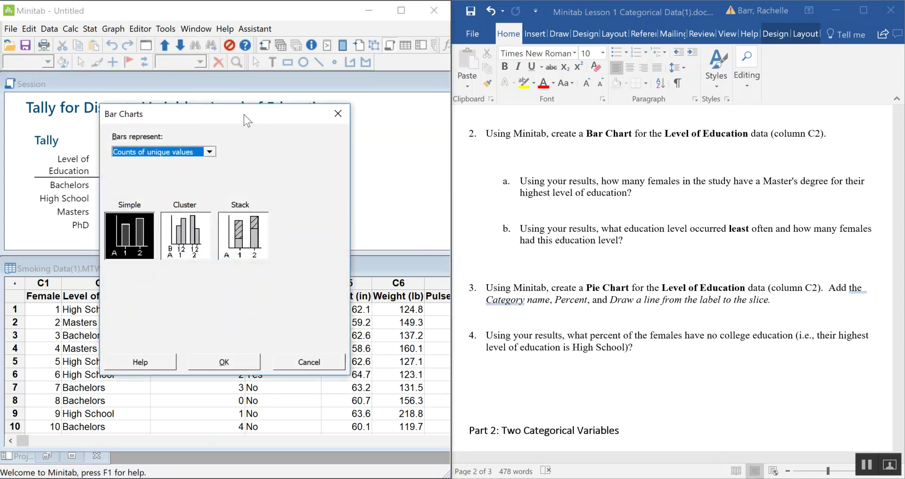
left_click_drag(233, 117, 172, 66)
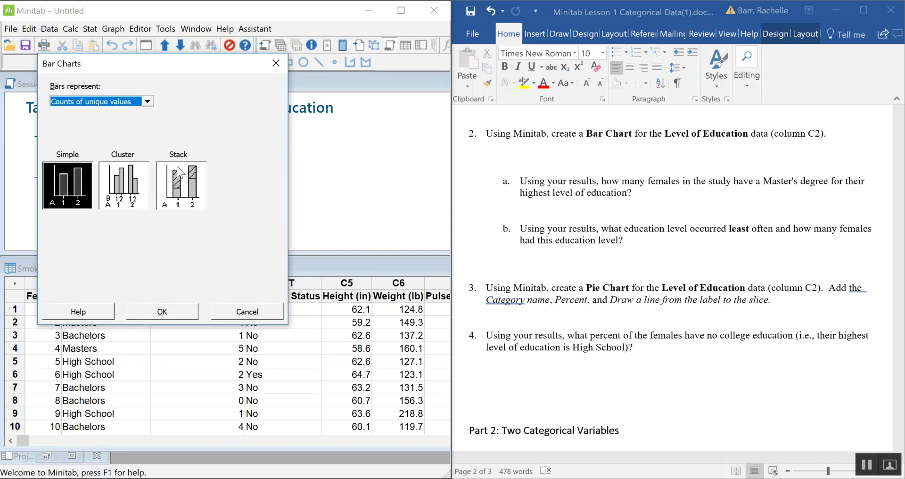
left_click(165, 313)
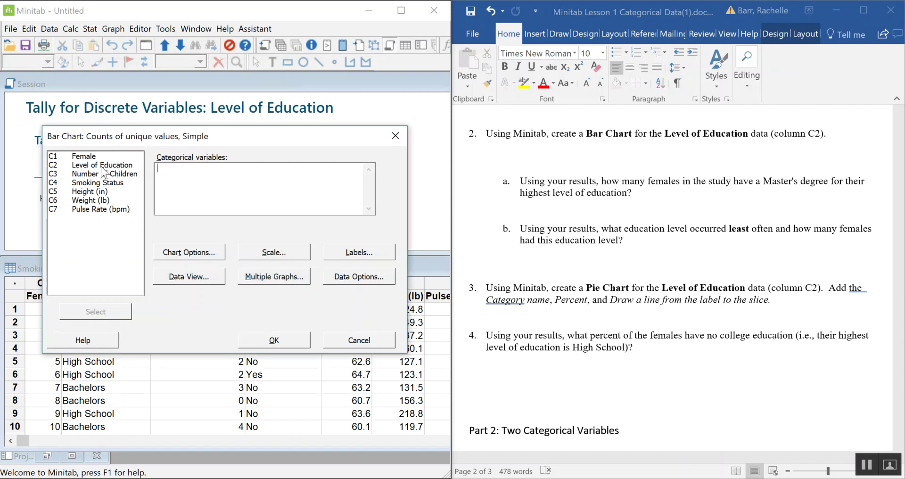
double_click(102, 166)
left_click_drag(253, 137, 213, 104)
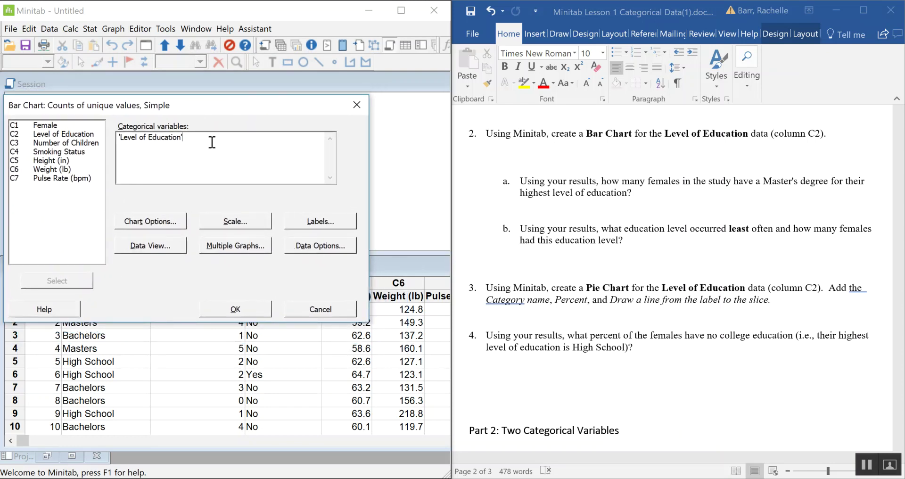
Step: Add y-value data labels to the bars, generate the Level of Education bar chart, and enlarge its window
left_click(333, 221)
left_click_drag(197, 97, 521, 122)
left_click(392, 158)
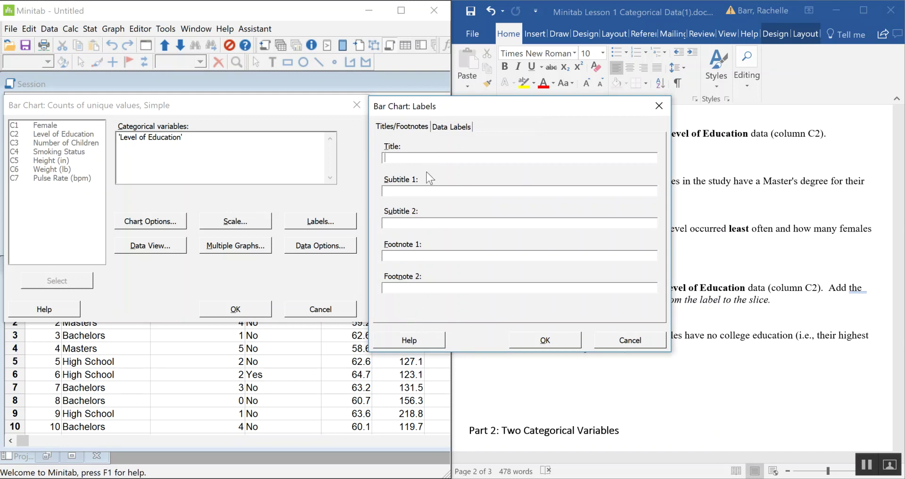
left_click(447, 127)
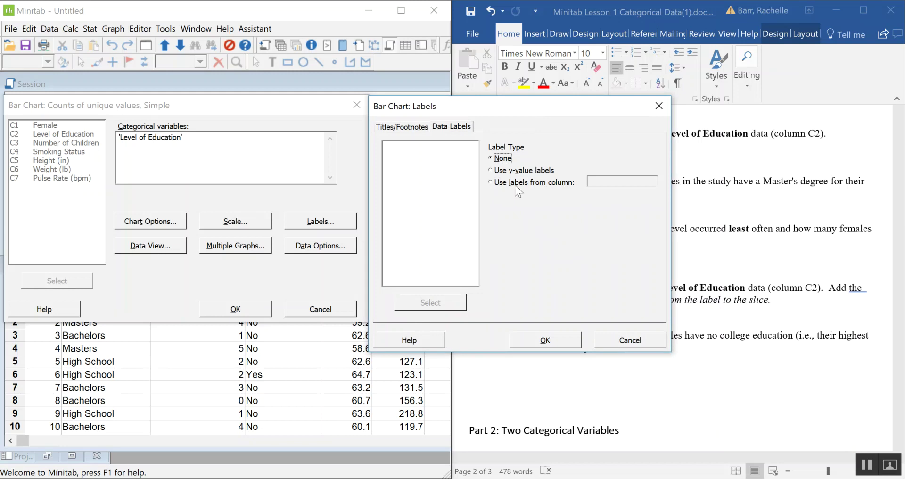
left_click(491, 171)
left_click(535, 342)
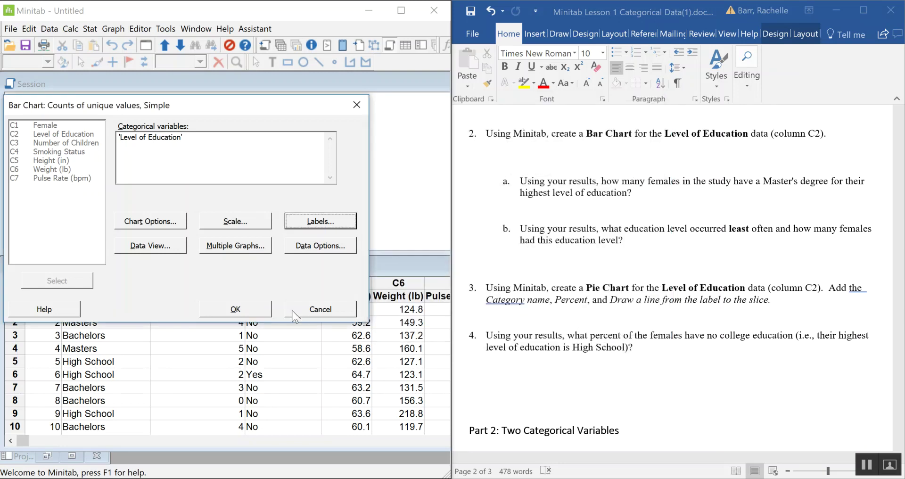
left_click(249, 311)
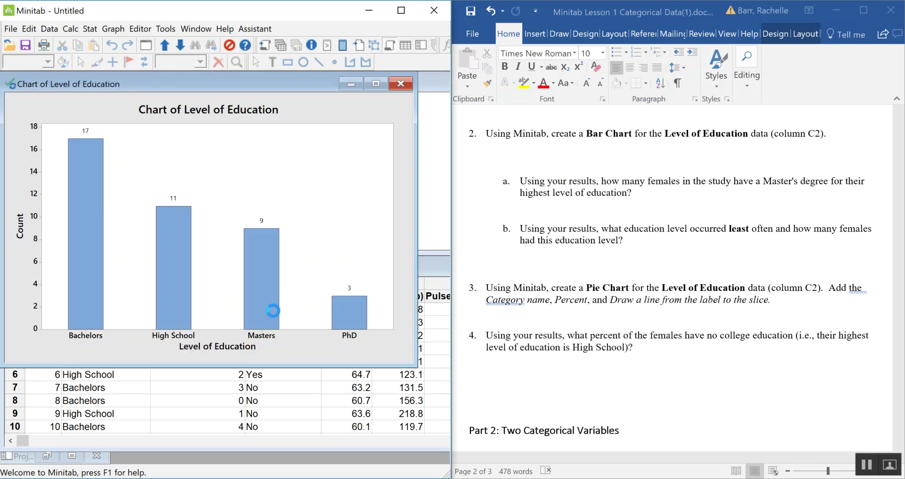
left_click_drag(416, 366, 446, 387)
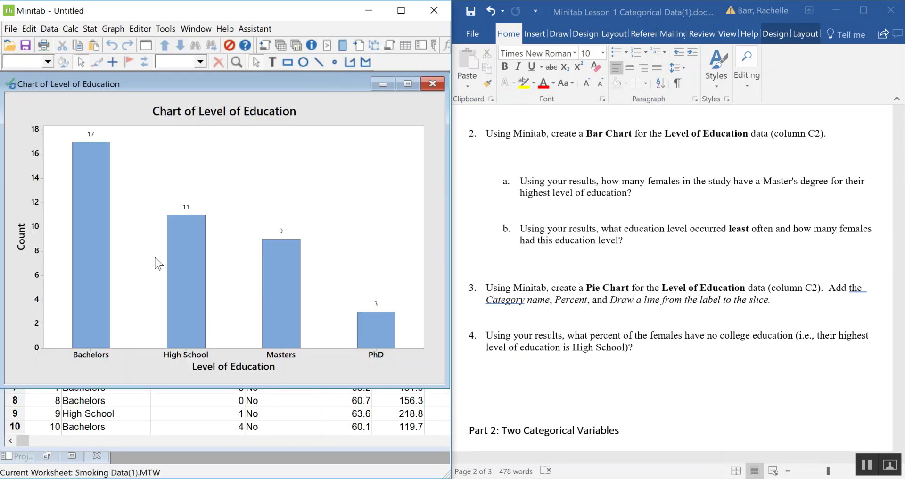
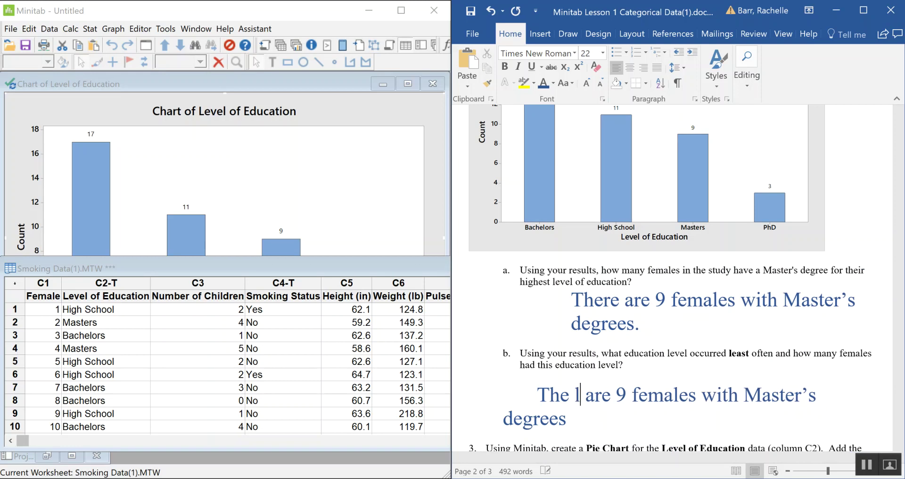
Step: Begin the answer to question 2b with "The least often occurring value is" in the Word document
type("offent")
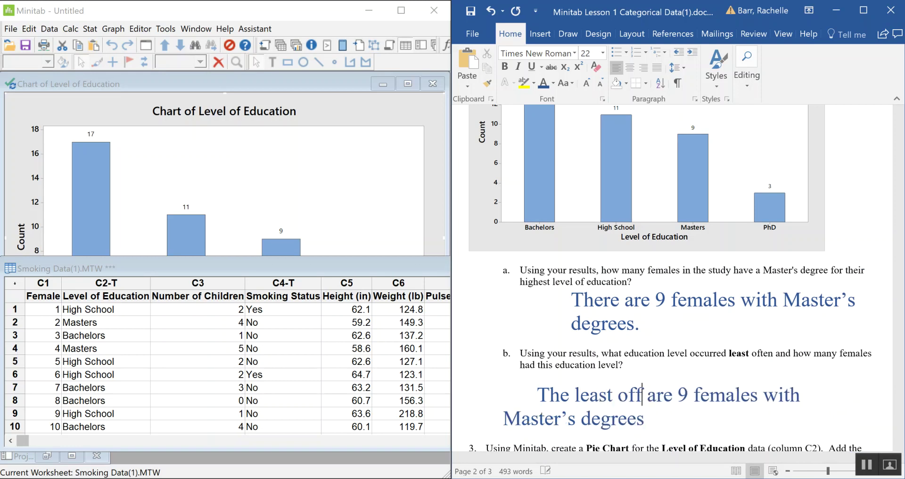
key("BackSpace")
key("BackSpace")
key("BackSpace")
key("BackSpace")
type("ten o")
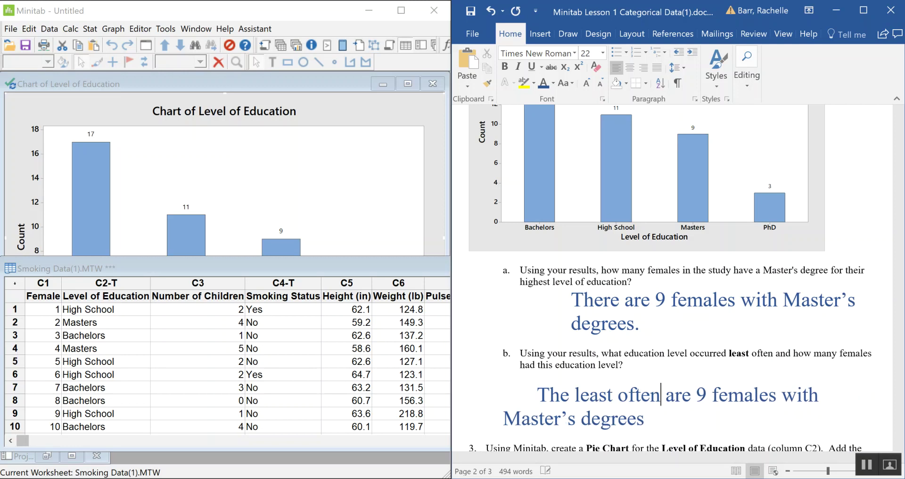
type("ccurring ")
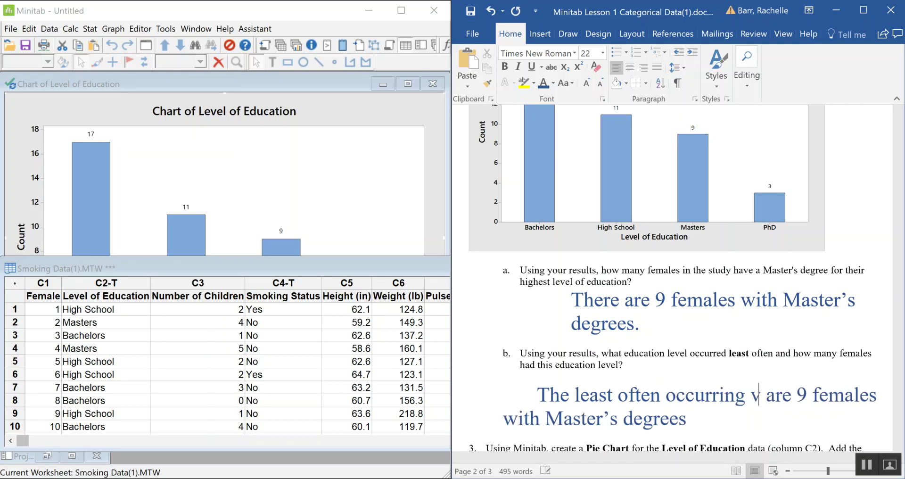
type("value is ")
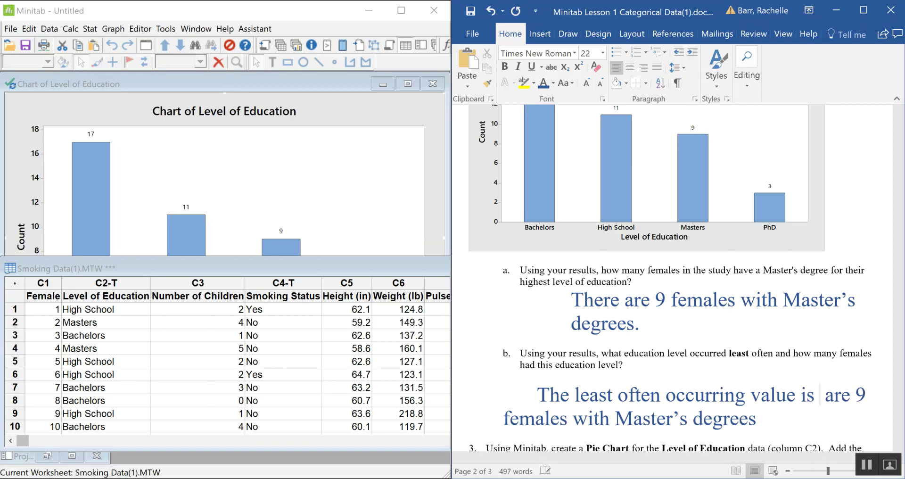
Step: Complete the question 2b answer with "Ph.D., which there are only 3." and delete the leftover text about females with Master's degrees
type("P ")
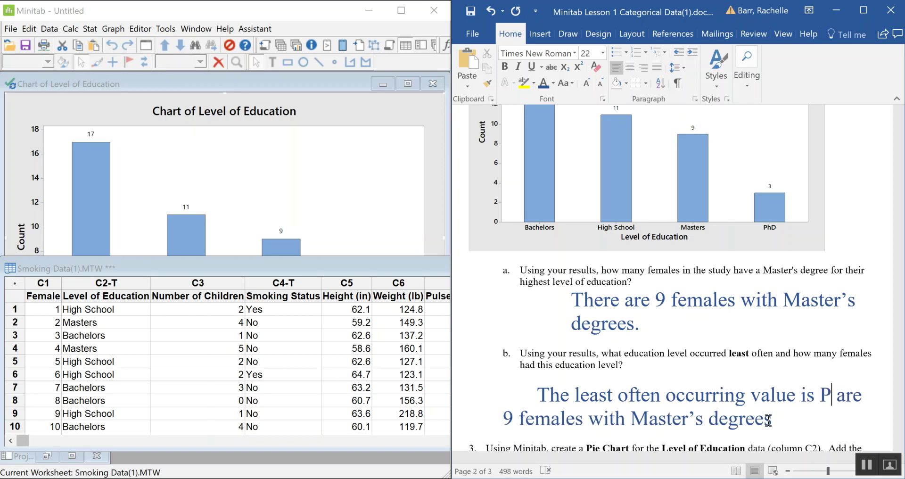
type("h.D.")
key("BackSpace")
type("., which")
type(" there ar")
type("e only are 9 females with")
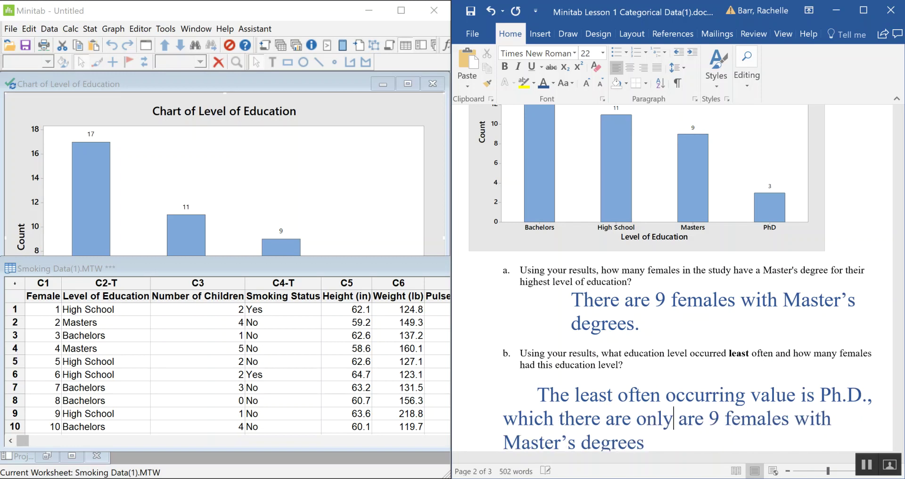
key("ctrl+shift+Down")
key("Delete")
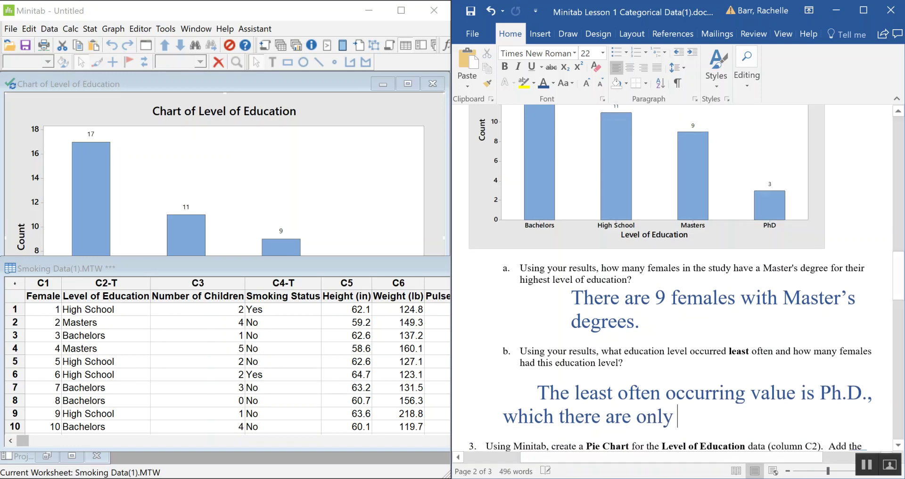
type("3.")
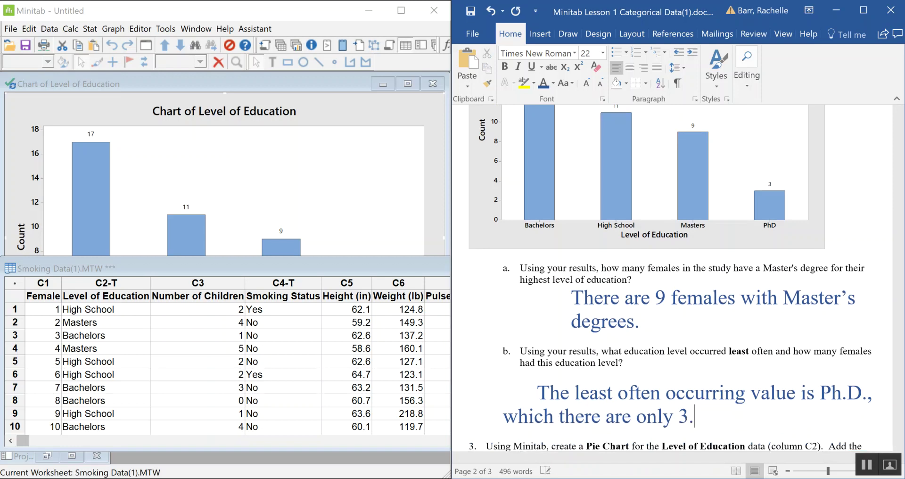
Step: Place the cursor on the blank line below question 3 in Word, and minimize the bar chart window in Minitab
scroll(738, 413, "down", 3)
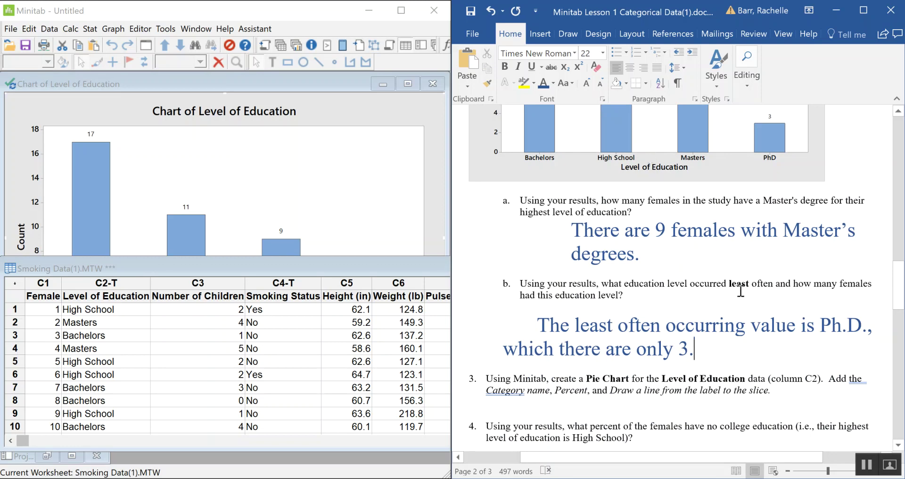
scroll(741, 291, "down", 3)
left_click(657, 310)
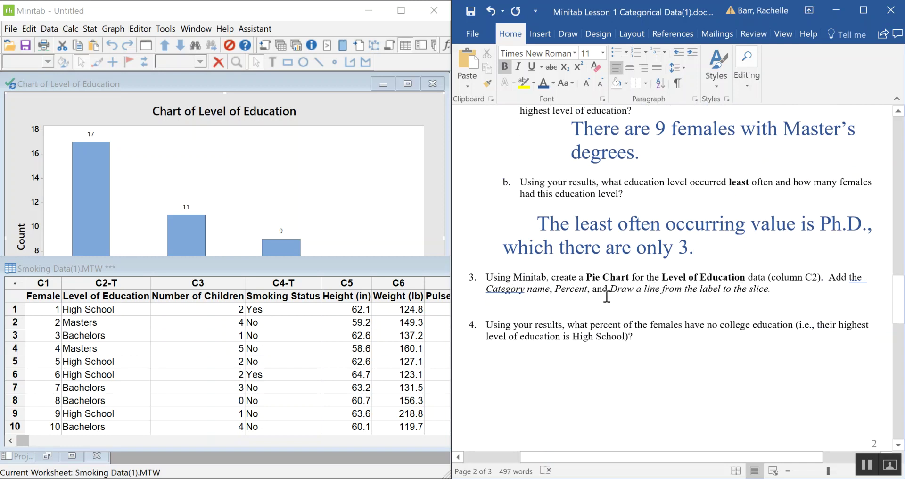
scroll(599, 283, "down", 1)
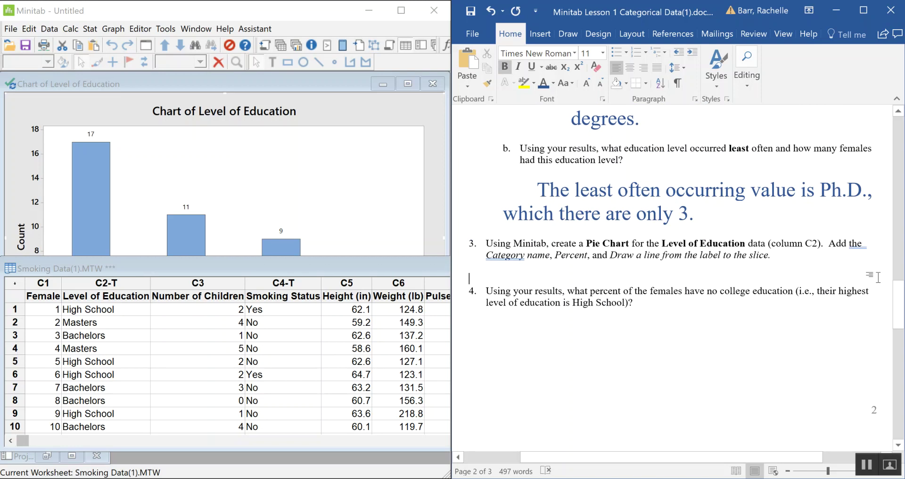
left_click(283, 414)
left_click(383, 84)
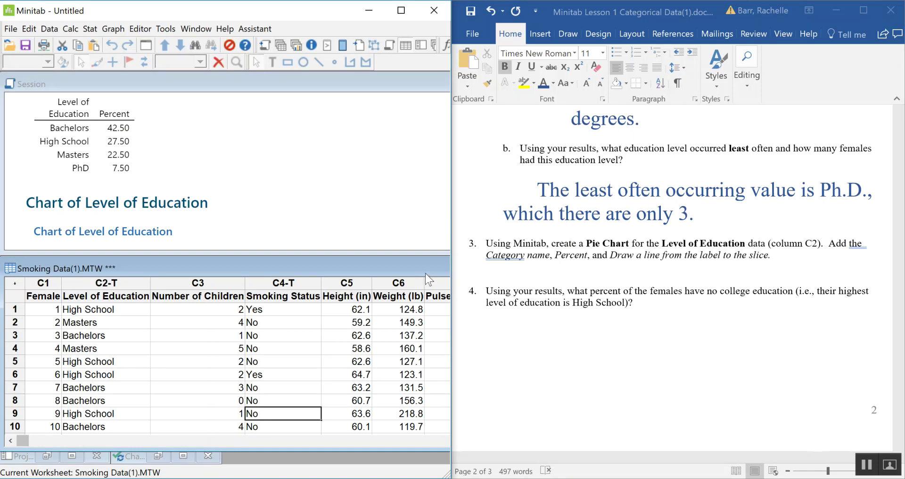
Step: Create a pie chart of counts of unique values for Level of Education in Minitab
left_click(344, 227)
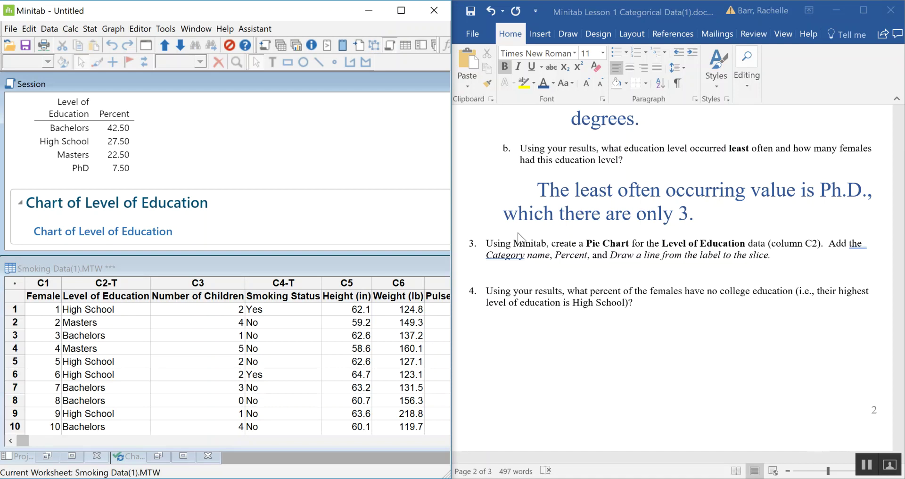
left_click(122, 30)
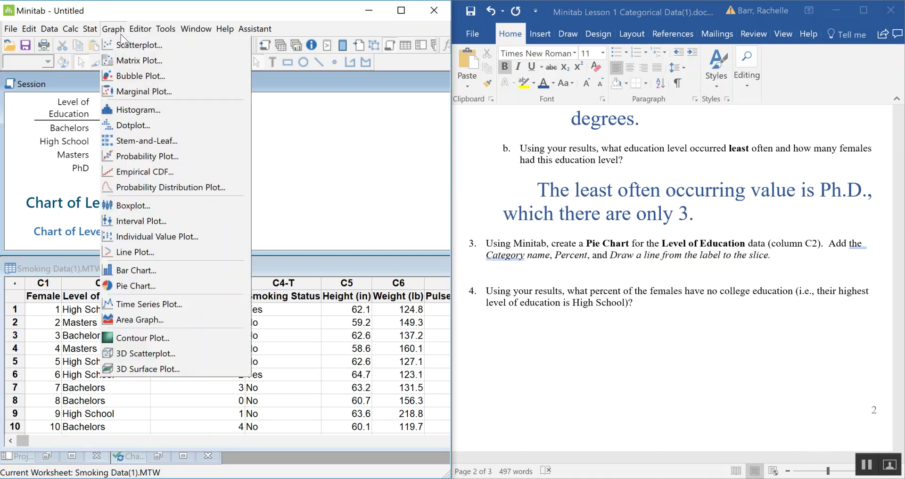
left_click(161, 287)
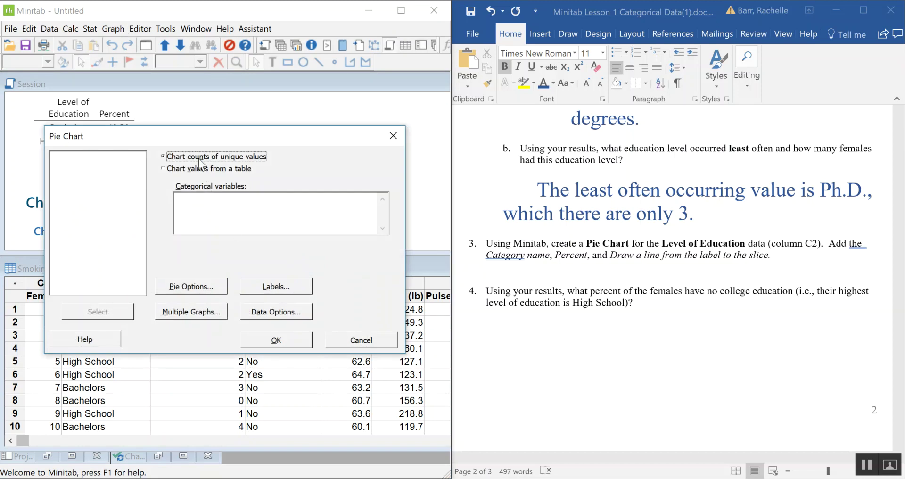
left_click(224, 220)
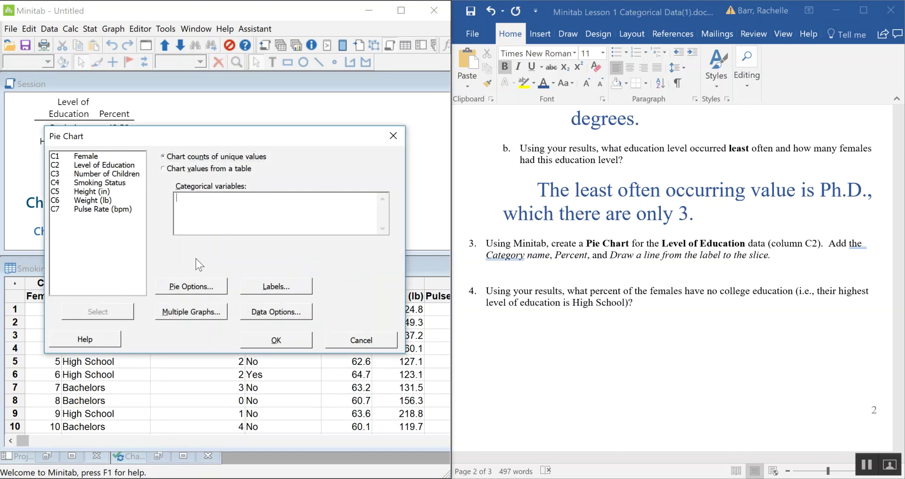
double_click(113, 166)
left_click(292, 340)
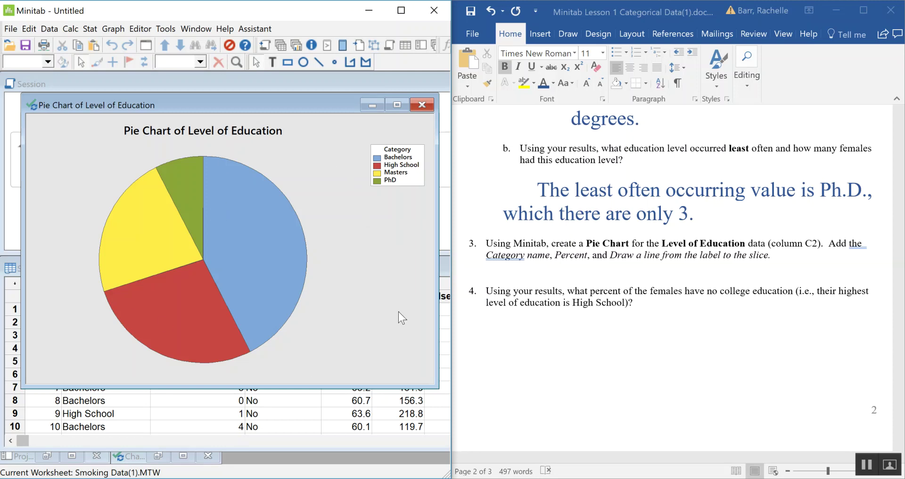
Step: Inspect the percentages of the Bachelors, High School and Masters pie slices, and minimize the pie chart window
mouse_move(259, 239)
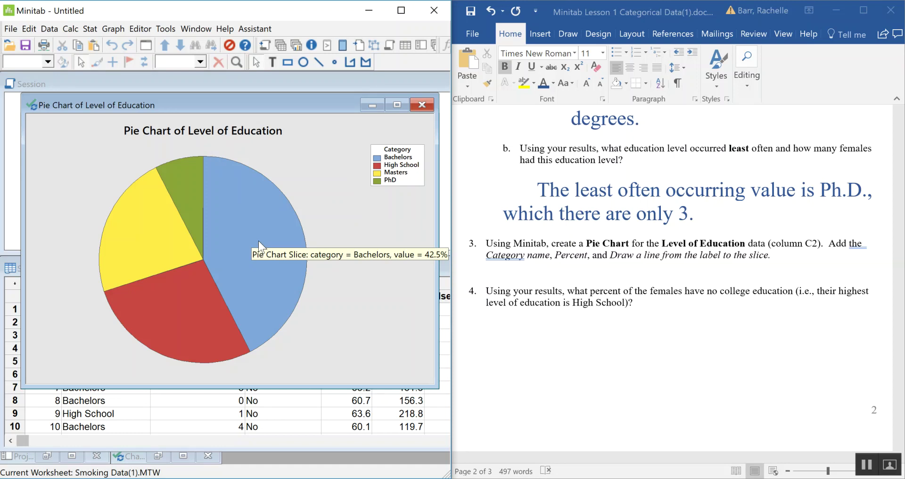
mouse_move(182, 305)
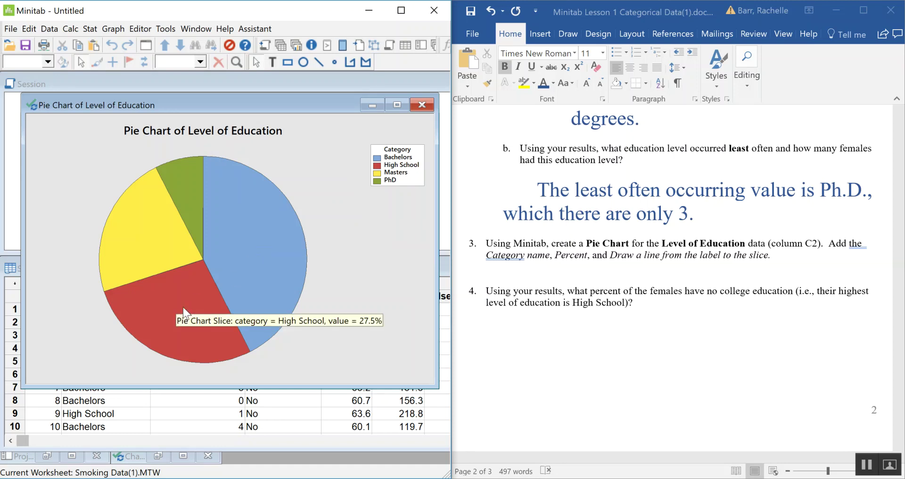
mouse_move(162, 246)
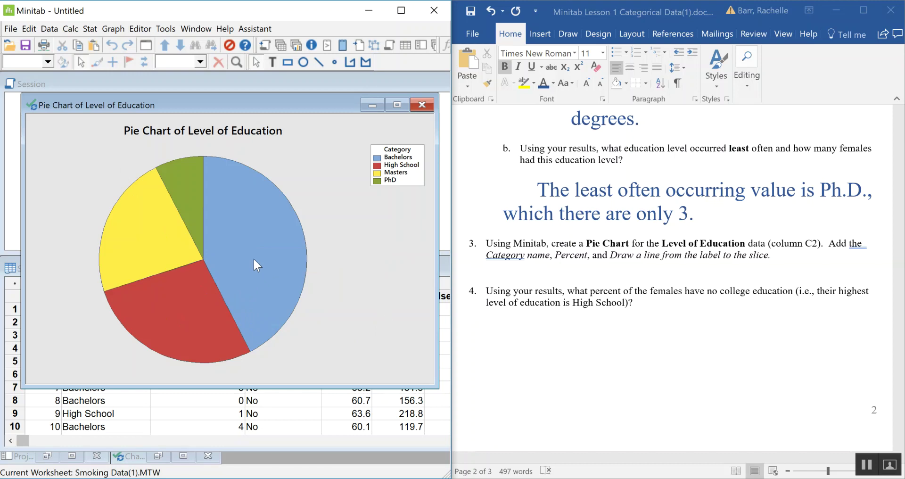
left_click(371, 107)
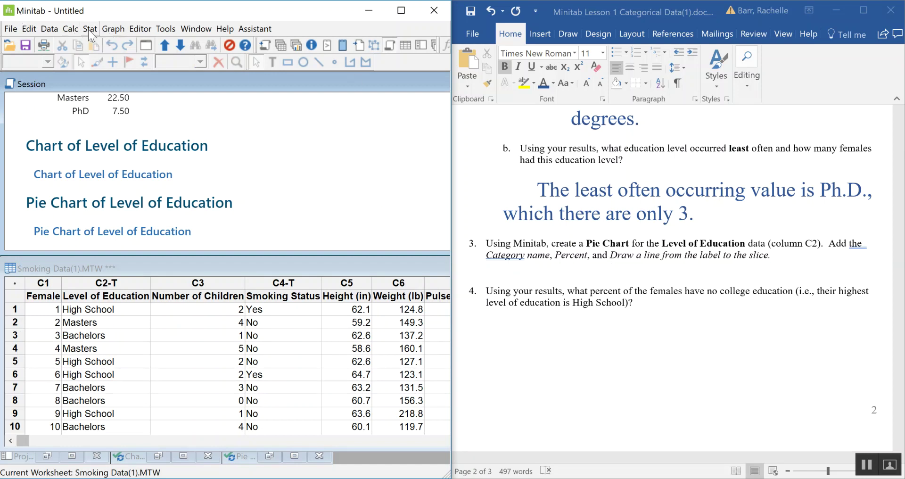
Step: Create a pie chart of Level of Education with slices labelled by category name and percent and a line drawn from label to slice
left_click(113, 29)
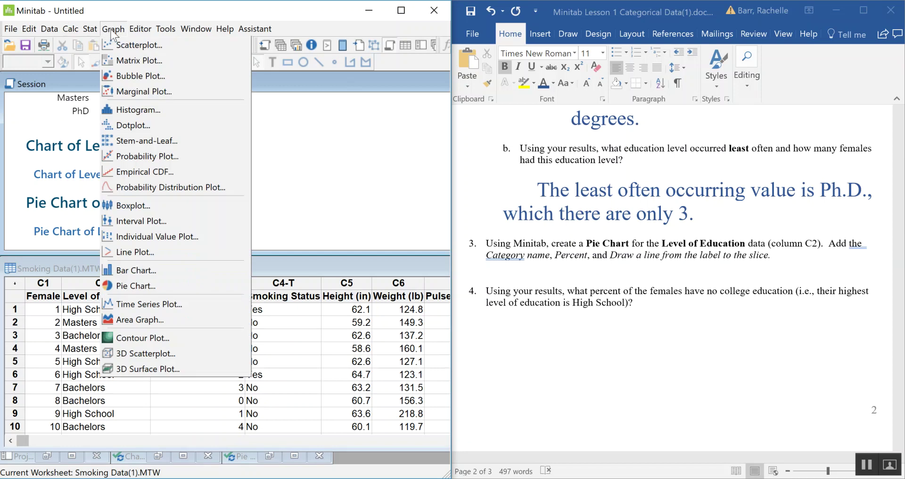
left_click(188, 286)
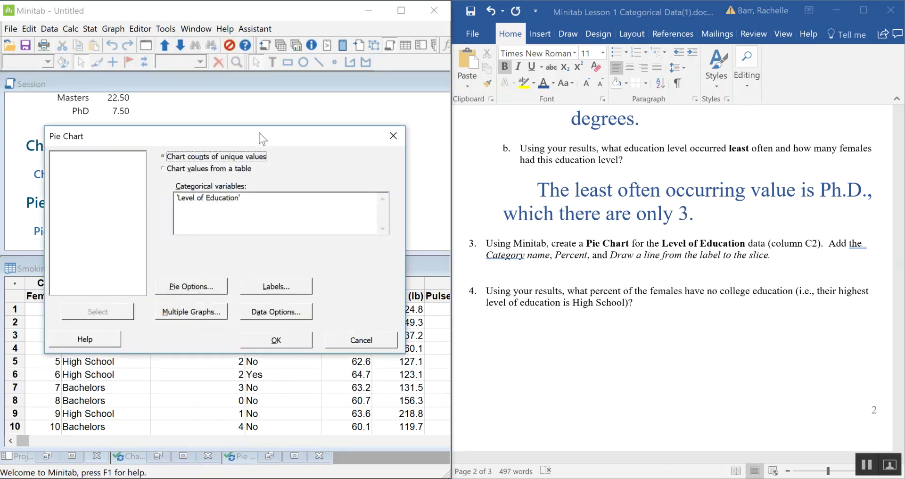
left_click_drag(261, 137, 240, 114)
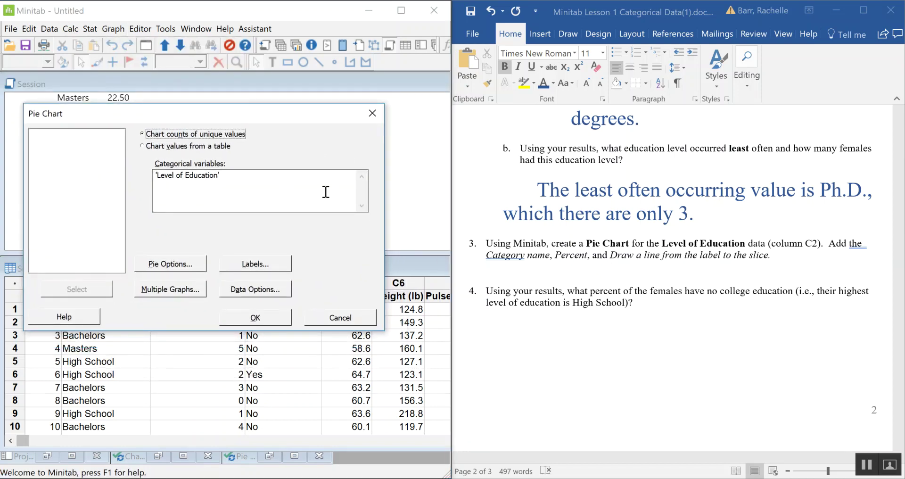
left_click(252, 267)
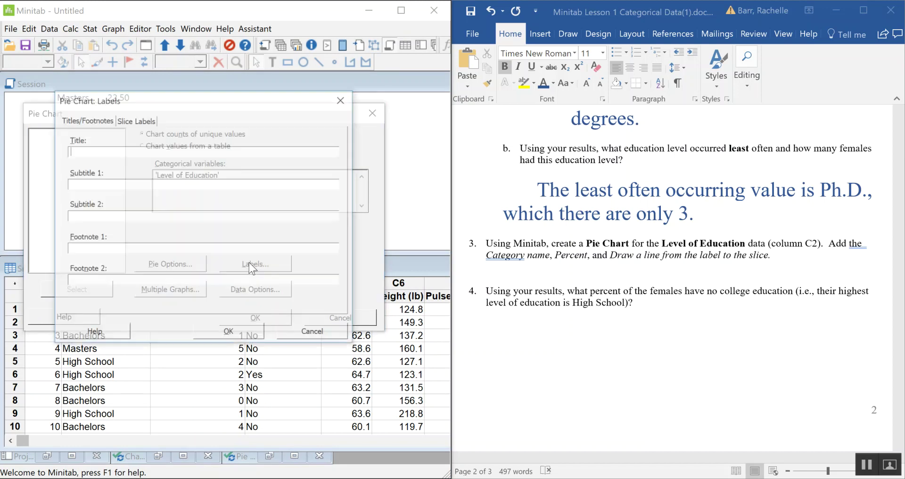
left_click_drag(202, 101, 310, 100)
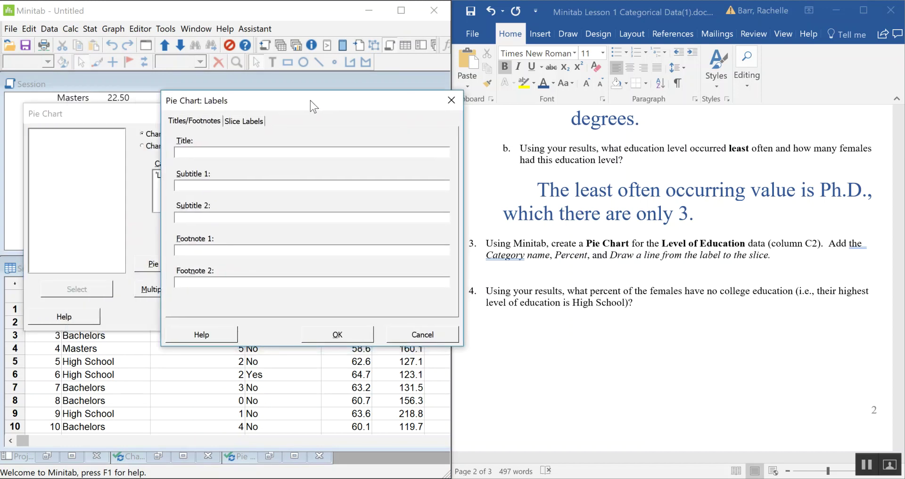
left_click(247, 125)
left_click_drag(321, 97, 384, 92)
left_click(241, 152)
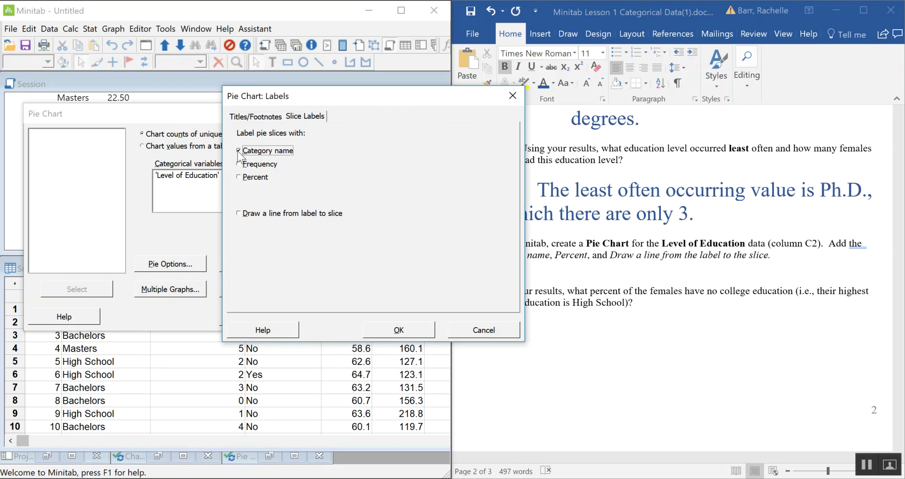
left_click(239, 176)
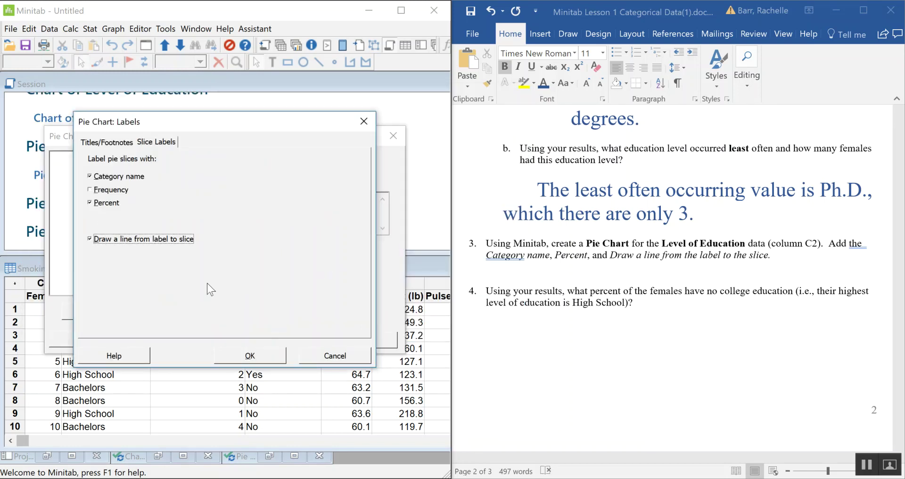
left_click(269, 356)
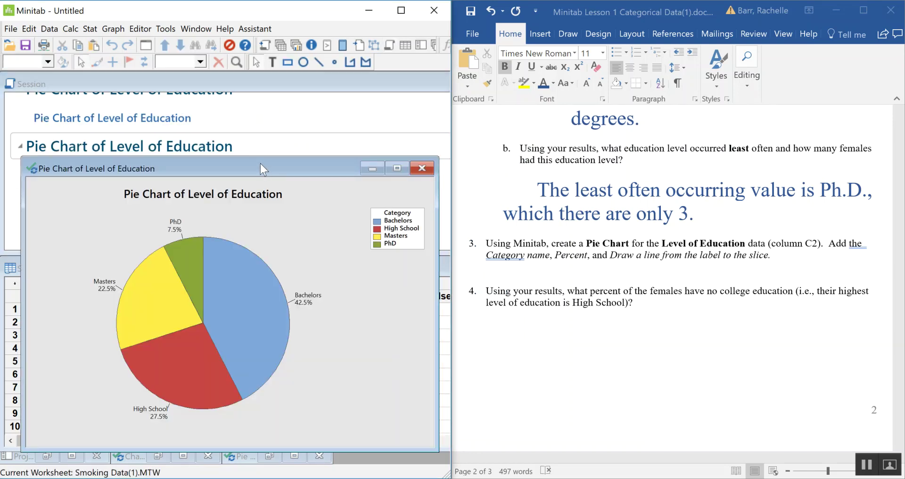
Step: Enlarge the pie chart window, and move the High School and Bachelors slice labels farther from the pie
left_click_drag(260, 168, 241, 84)
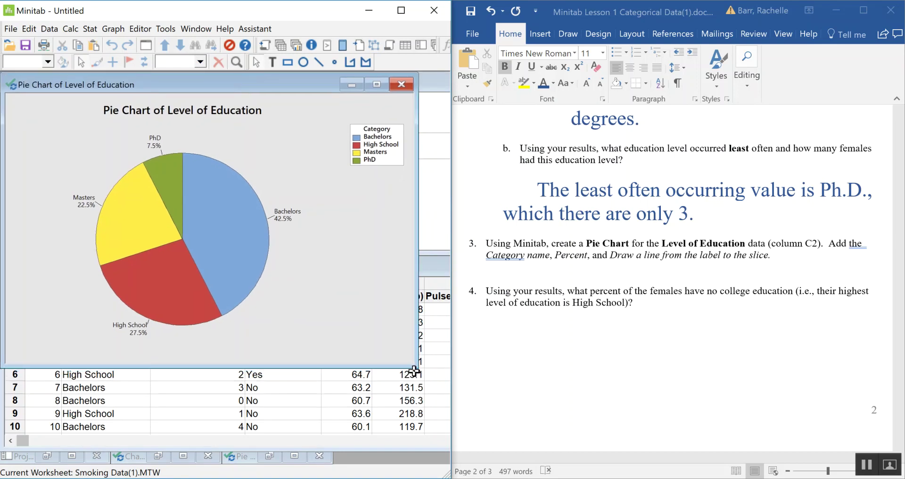
left_click_drag(417, 367, 449, 386)
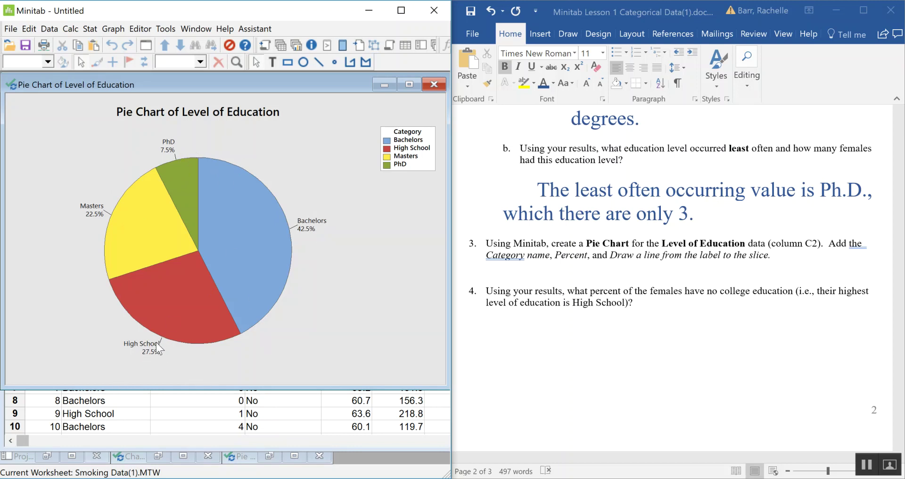
left_click(141, 348)
mouse_move(141, 348)
left_mouse_down()
mouse_move(144, 359)
mouse_move(134, 336)
left_mouse_up()
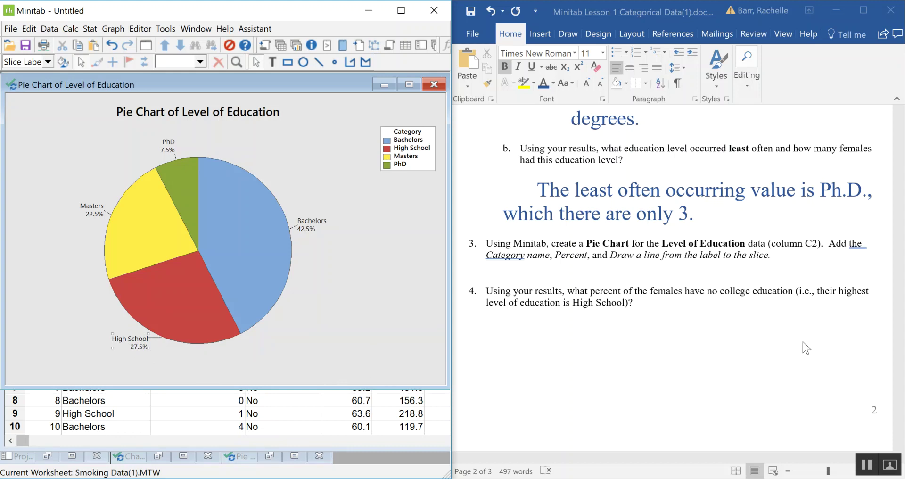
left_click_drag(316, 227, 392, 225)
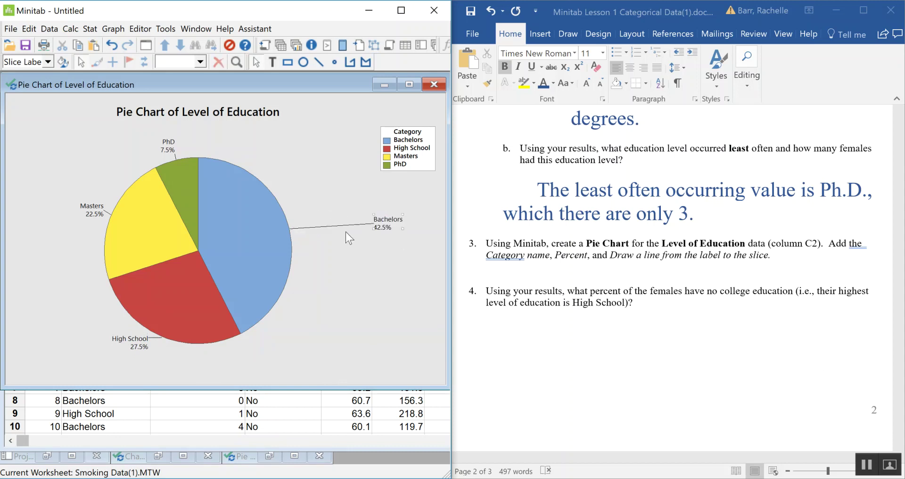
left_click(398, 256)
Step: Copy the pie chart and paste it on the blank line below question 3 in Word
mouse_move(295, 244)
right_click(353, 291)
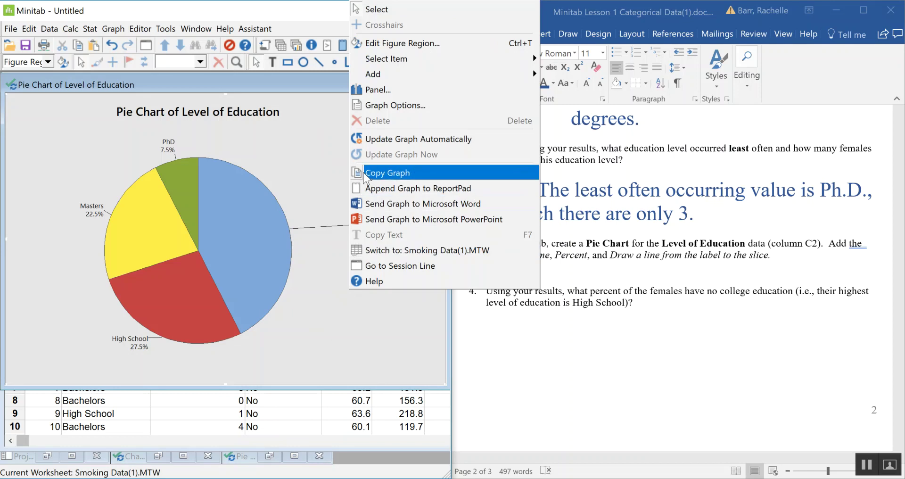
left_click(369, 189)
left_click(531, 269)
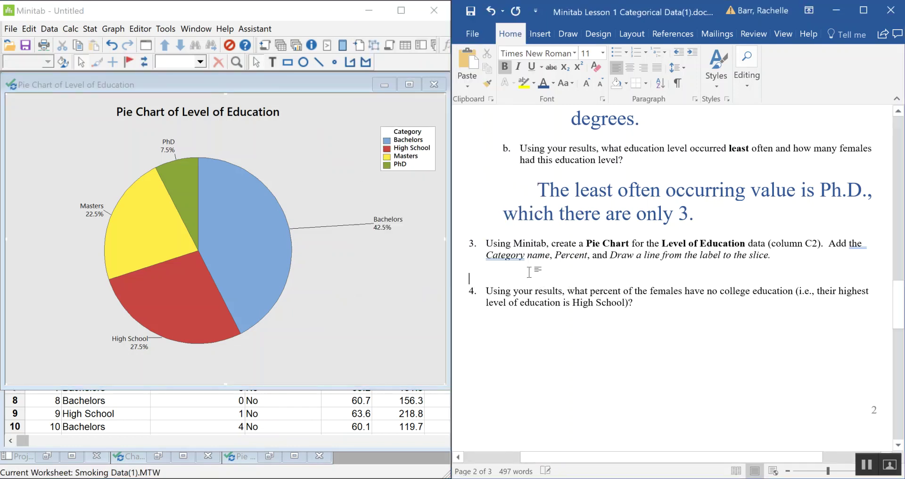
right_click(530, 268)
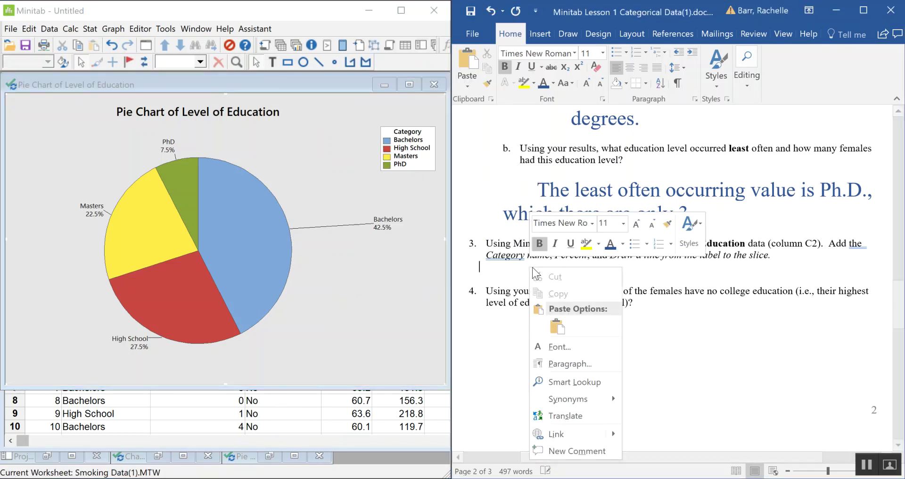
left_click(557, 325)
Step: Place the cursor on the blank line below question 4 and set its text to bold at 24 pt
scroll(668, 359, "down", 3)
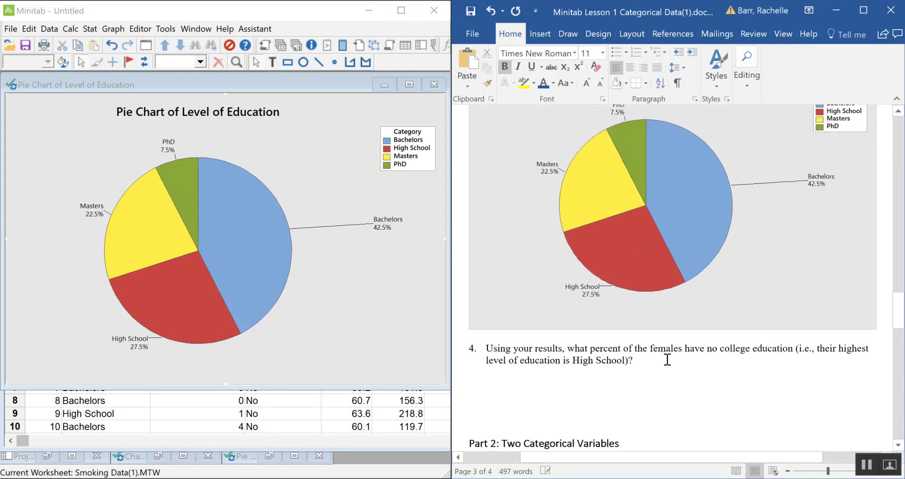
scroll(668, 359, "down", 2)
scroll(668, 359, "up", 2)
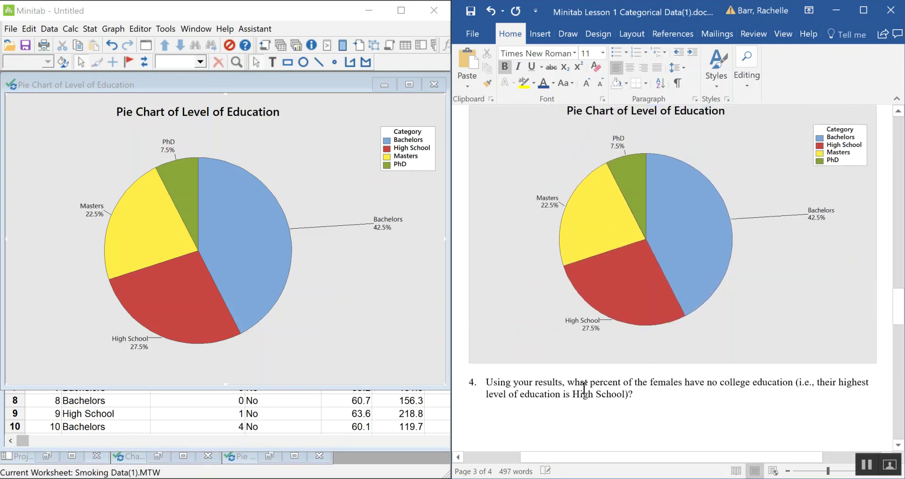
scroll(581, 387, "down", 1)
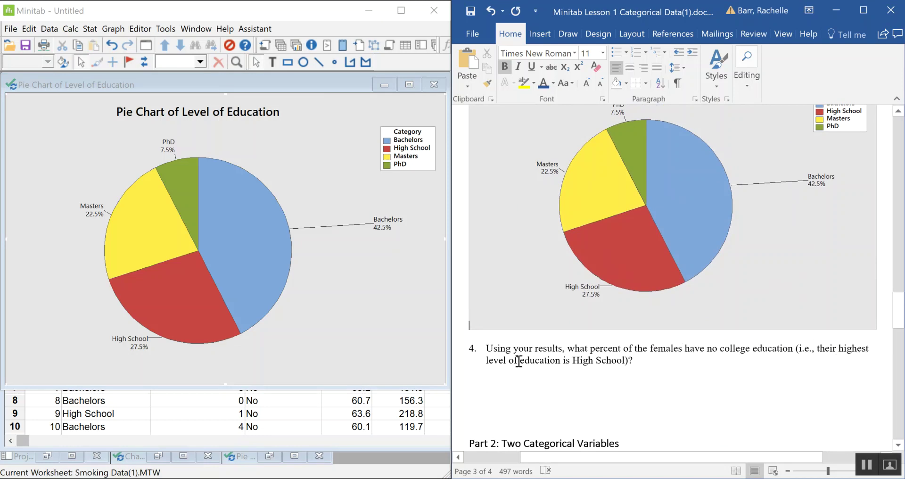
left_click(525, 381)
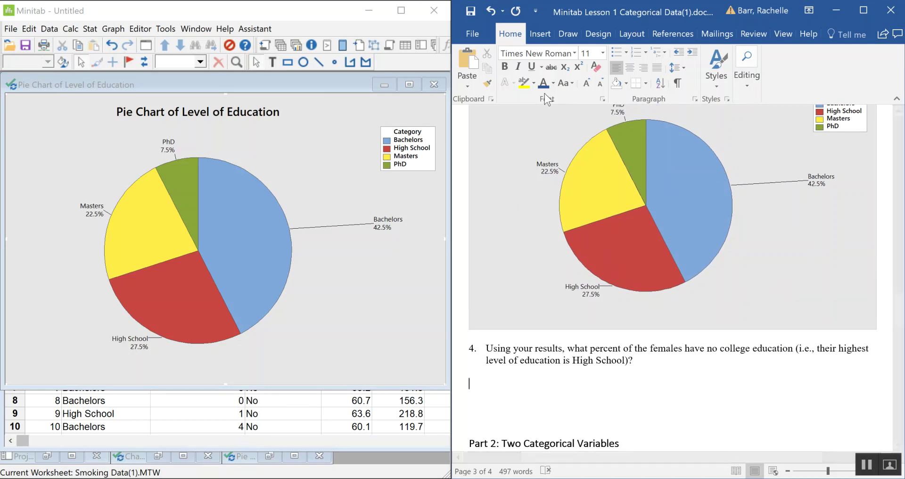
left_click(505, 66)
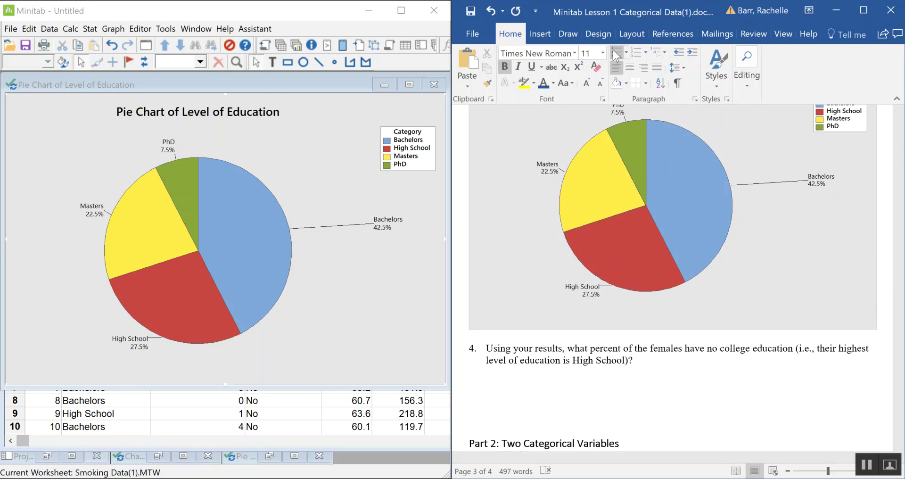
left_click(587, 83)
left_click(587, 83)
left_click(587, 83)
left_click(587, 83)
left_click(587, 83)
left_click(587, 83)
left_click(587, 83)
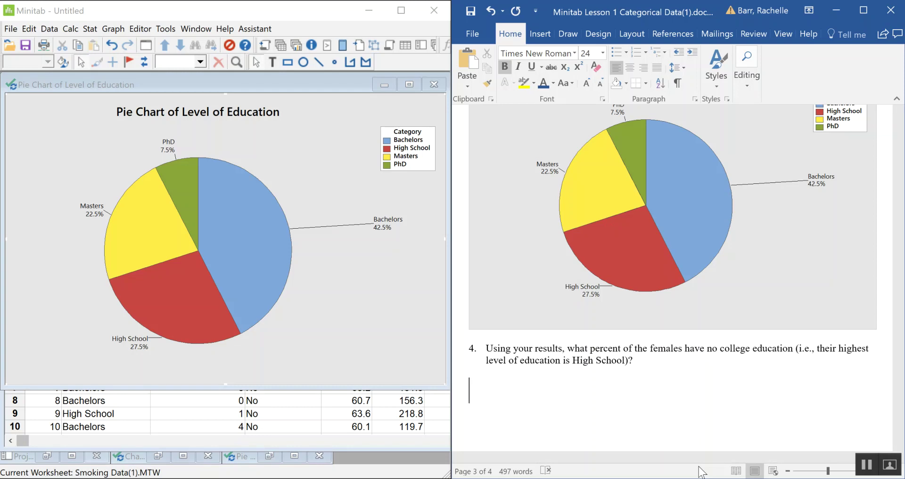
Step: Answer question 4 with "About 27.5% of these females have no college education."
type("About 27.%")
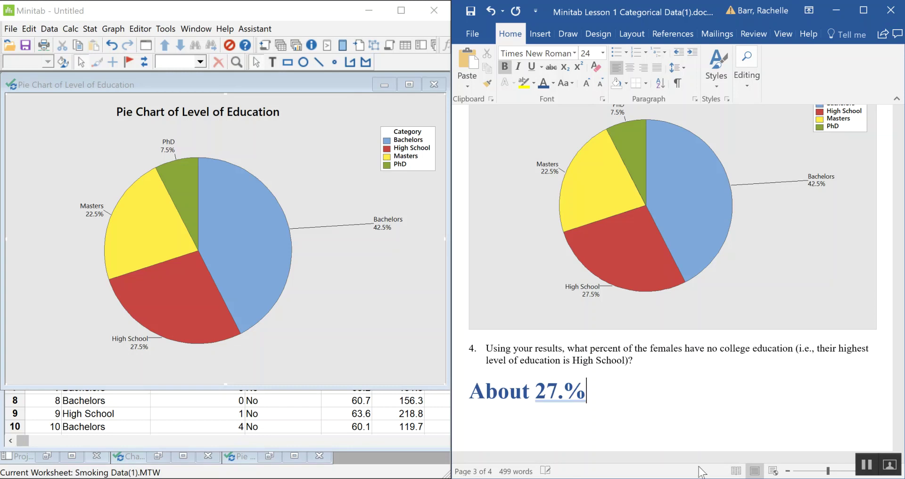
type("5%")
key("BackSpace")
key("BackSpace")
key("BackSpace")
type("5%")
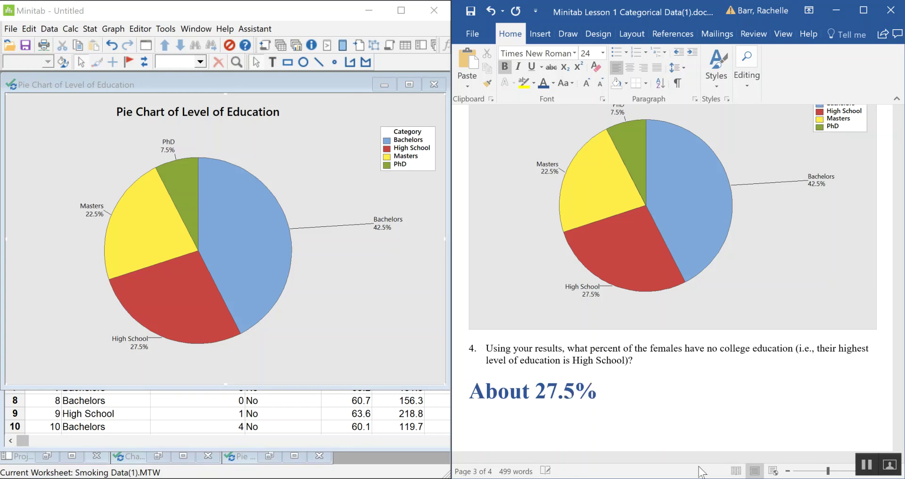
type(" of the")
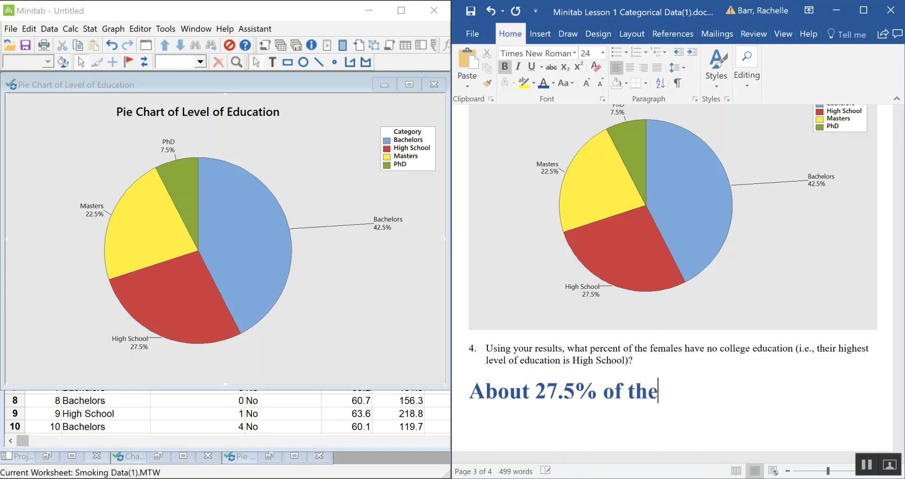
type("se fel")
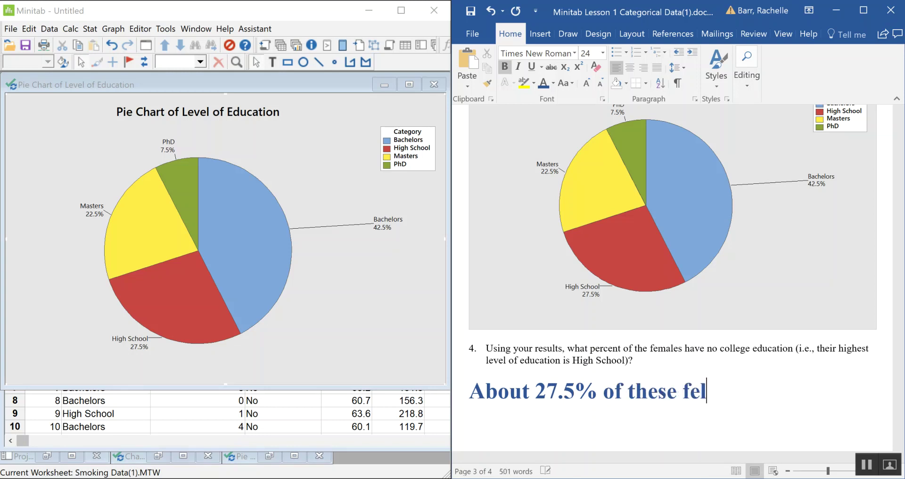
key("BackSpace")
type("males ha")
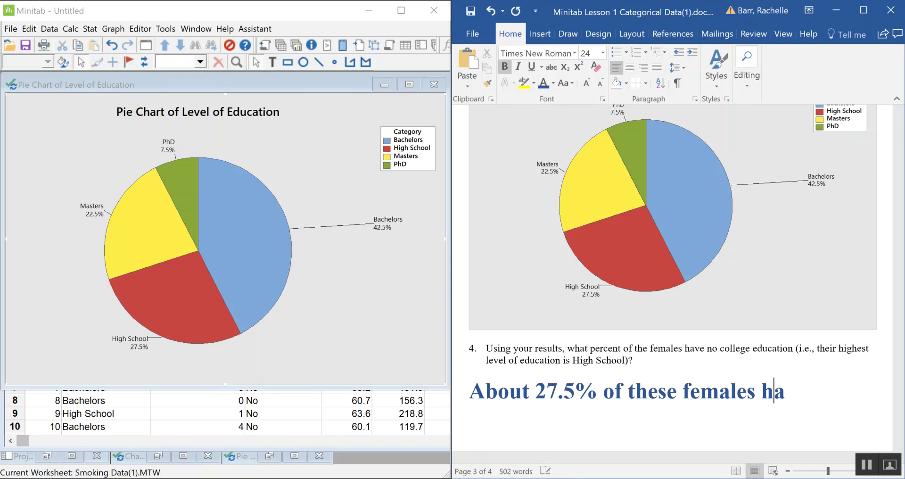
type("ve no collgeg")
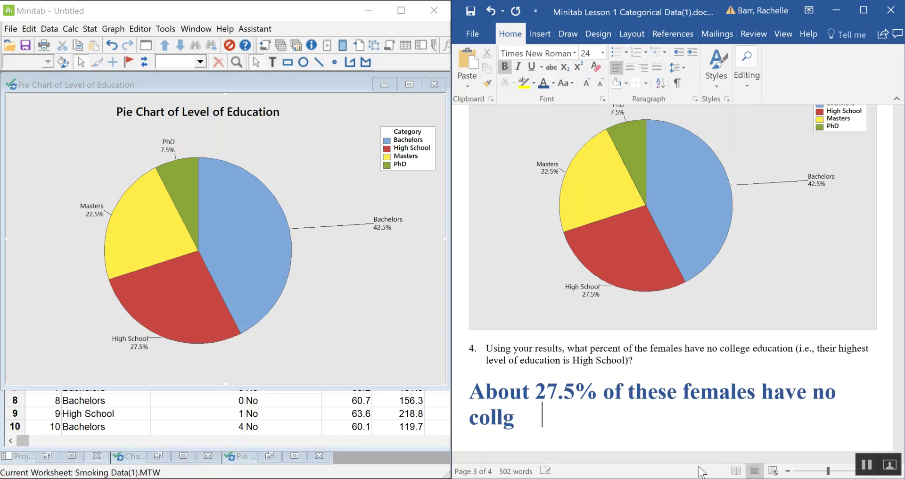
key("BackSpace")
key("BackSpace")
key("BackSpace")
type("ege e")
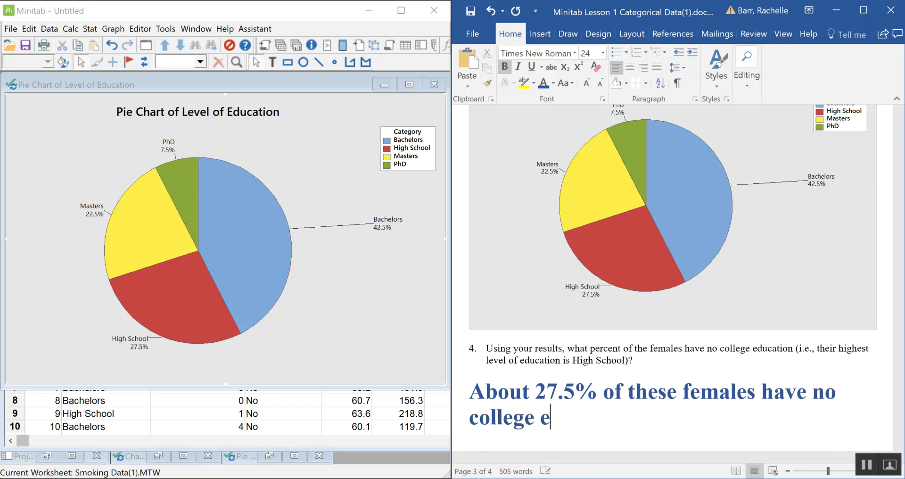
type("ducation.")
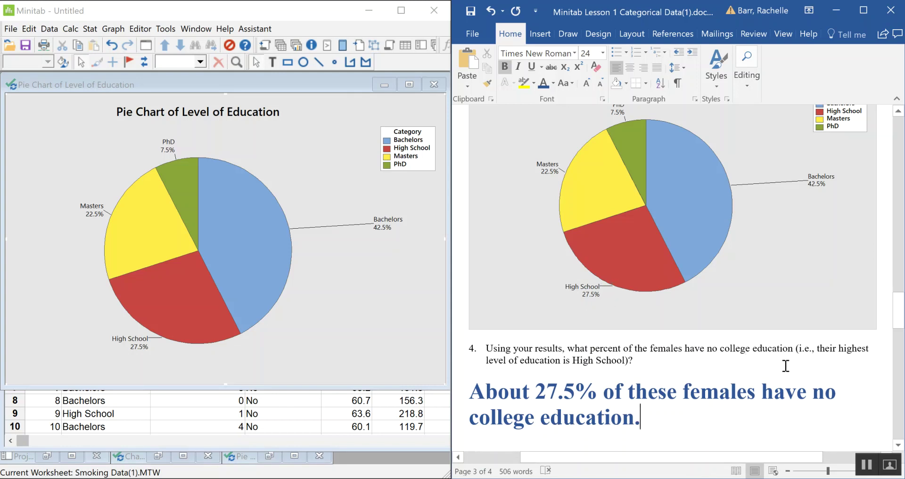
Step: Minimize the pie chart window in Minitab, and place the cursor on the blank line below question 5 in Word
scroll(790, 361, "down", 3)
scroll(679, 354, "down", 5)
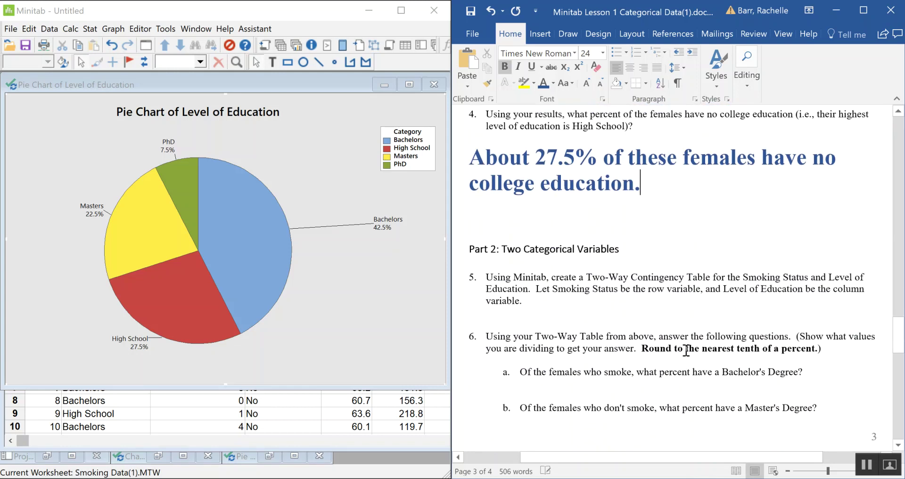
scroll(689, 348, "down", 1)
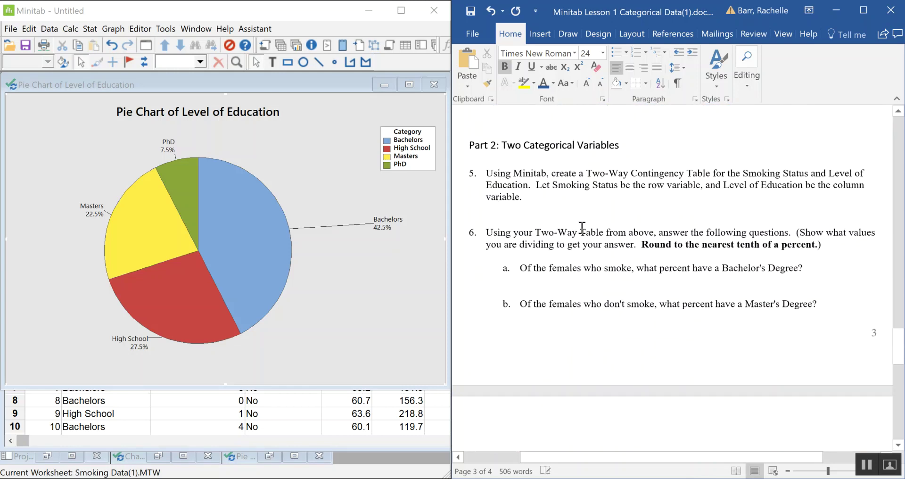
left_click(384, 84)
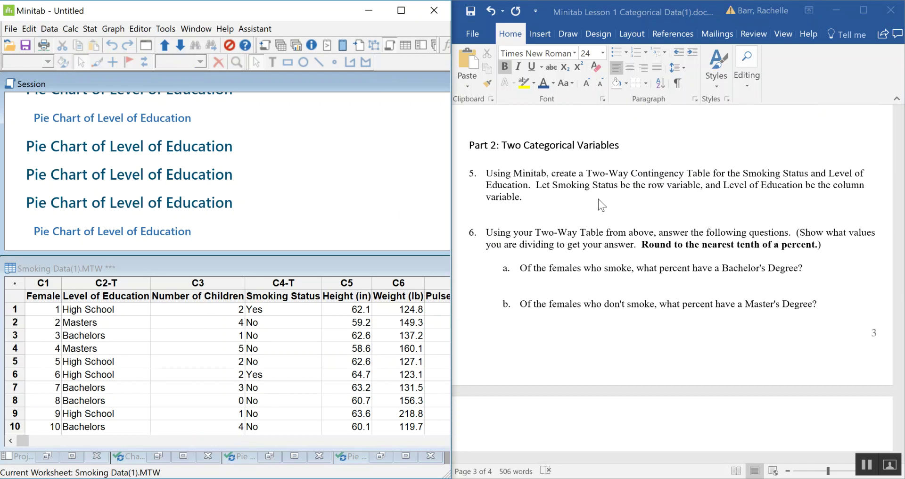
left_click(511, 207)
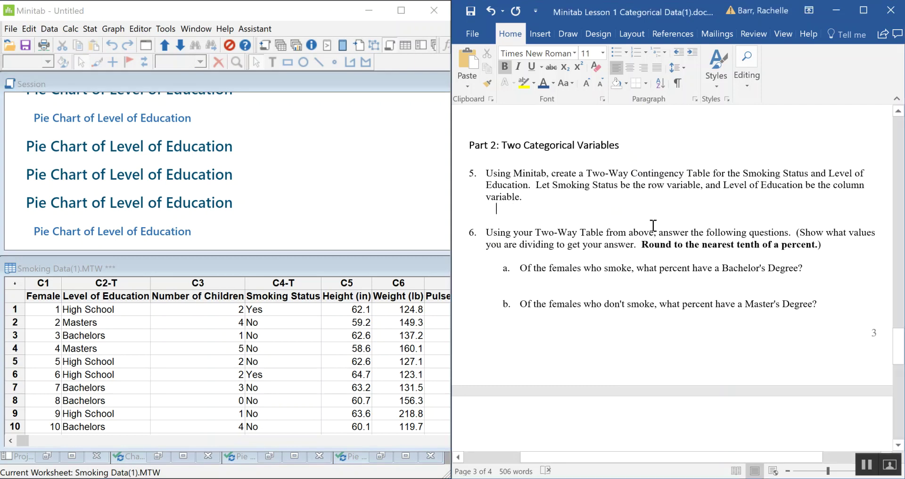
left_click(354, 206)
left_click(90, 29)
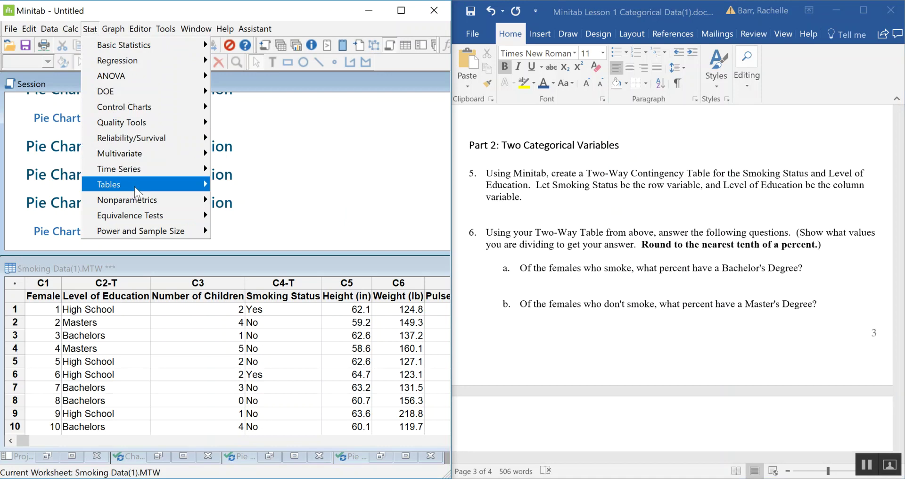
mouse_move(188, 184)
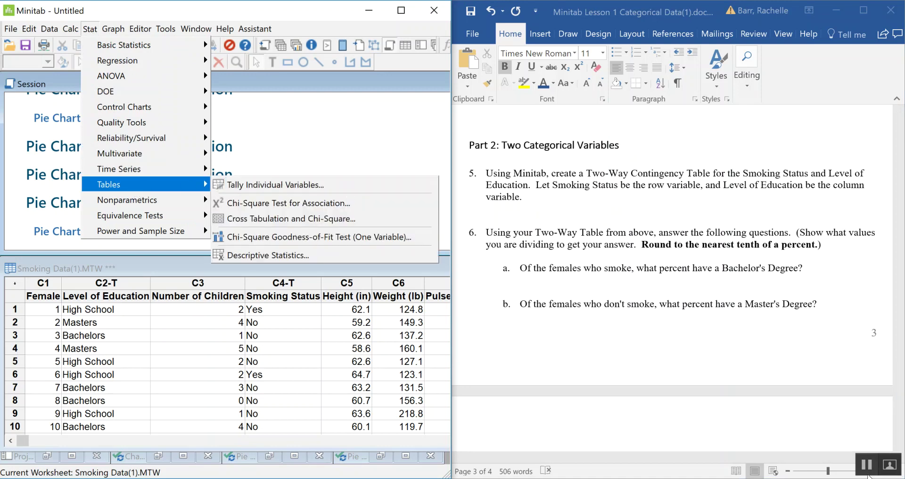
left_click(288, 140)
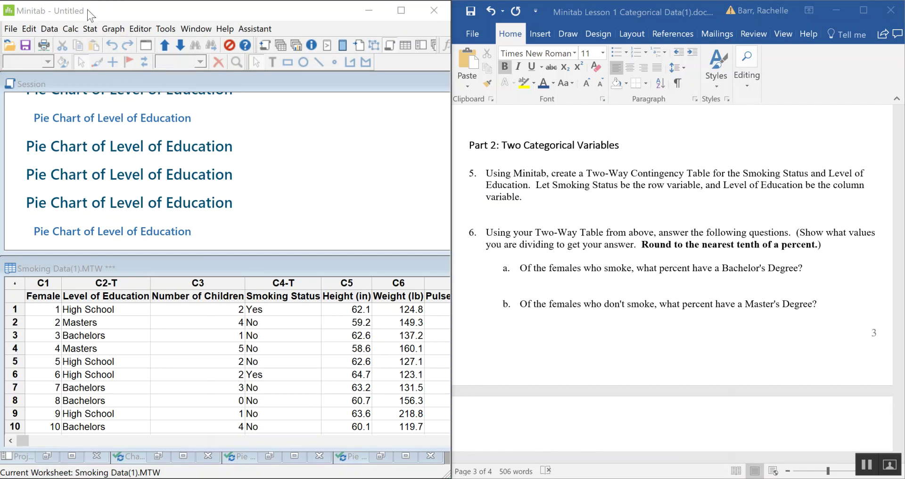
Step: Start a Cross Tabulation and Chi-Square in Minitab with Smoking Status as rows and Level of Education as columns
left_click(90, 30)
mouse_move(166, 186)
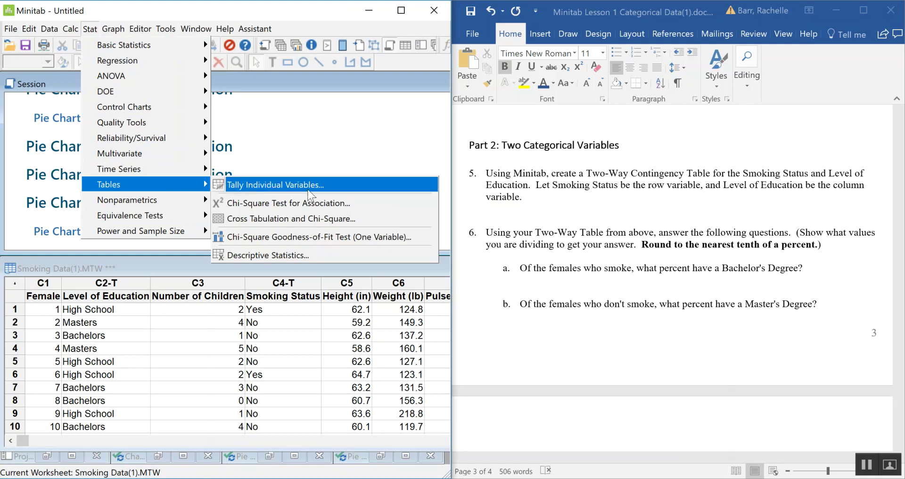
left_click(302, 225)
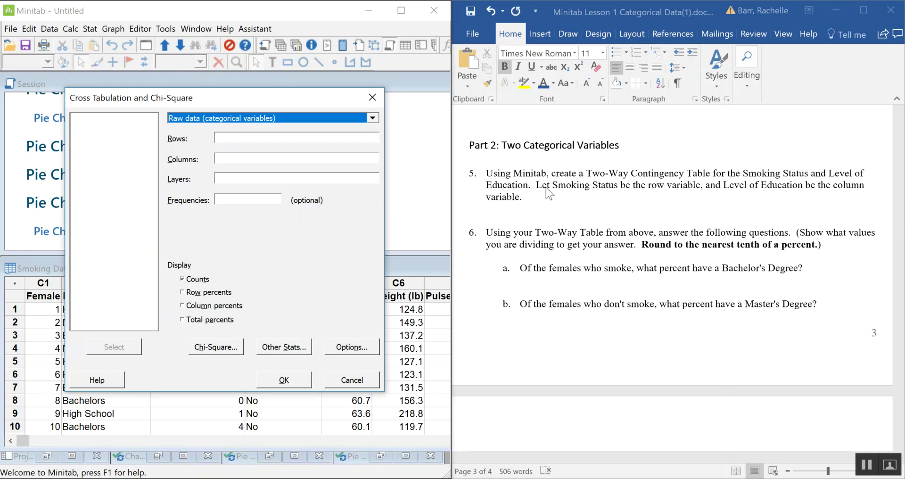
left_click(233, 136)
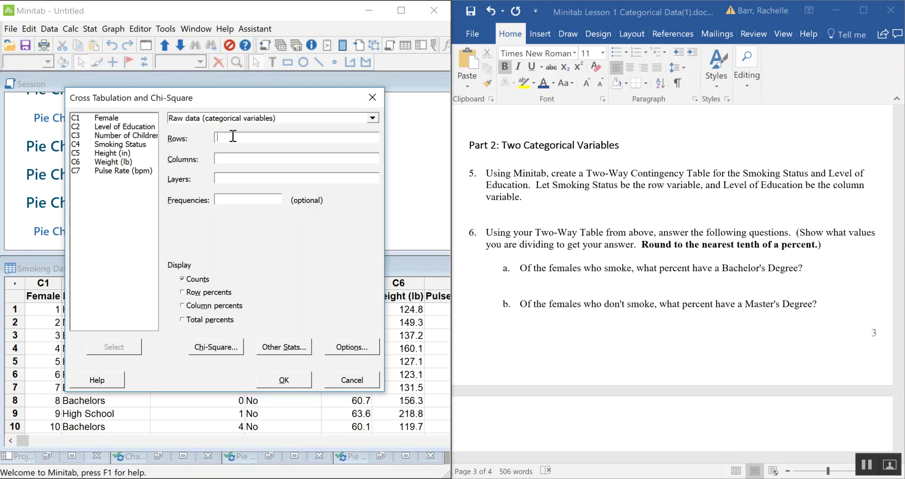
double_click(119, 145)
left_click(299, 159)
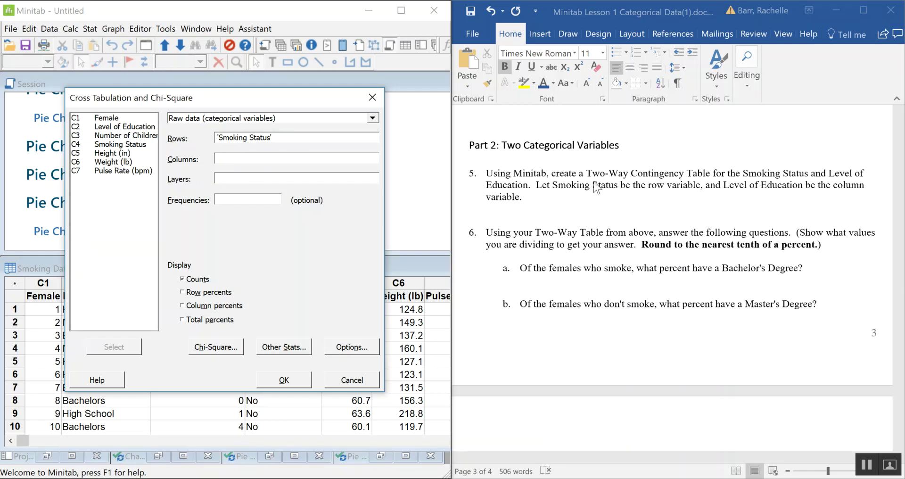
double_click(136, 126)
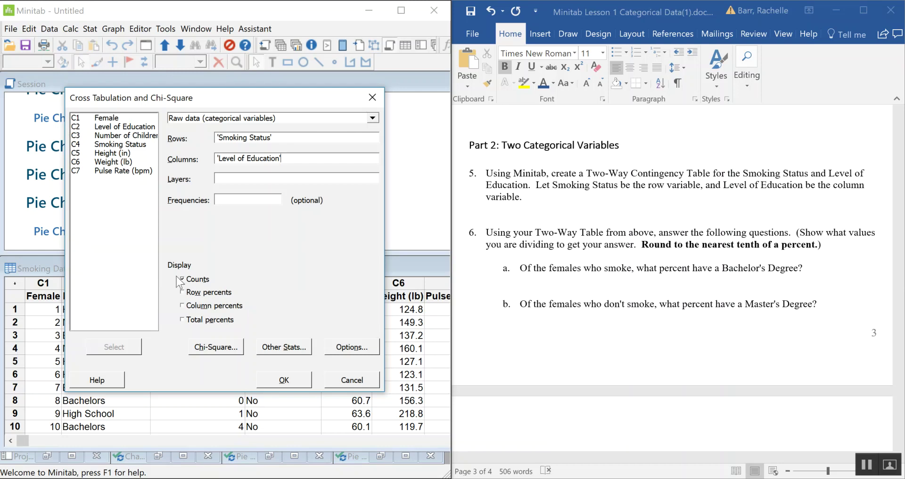
Step: Generate the two-way table with only counts displayed, leaving total percents off
left_click(184, 321)
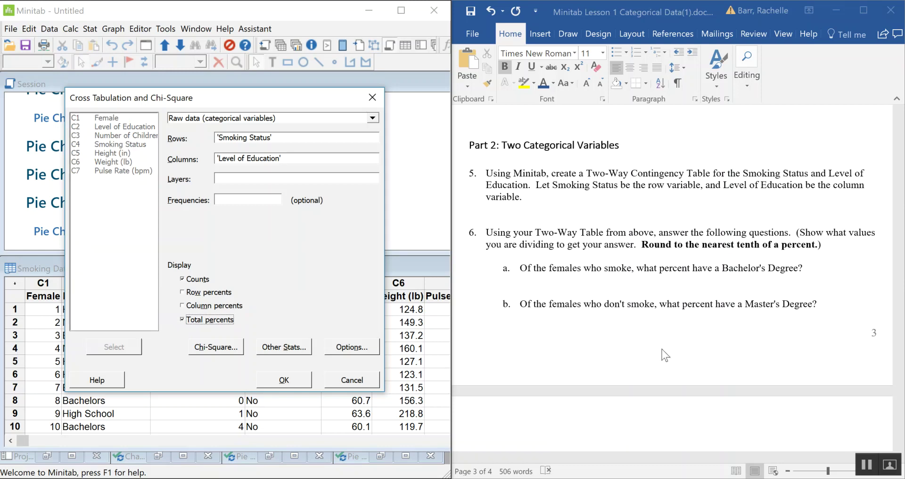
left_click(182, 319)
left_click(284, 380)
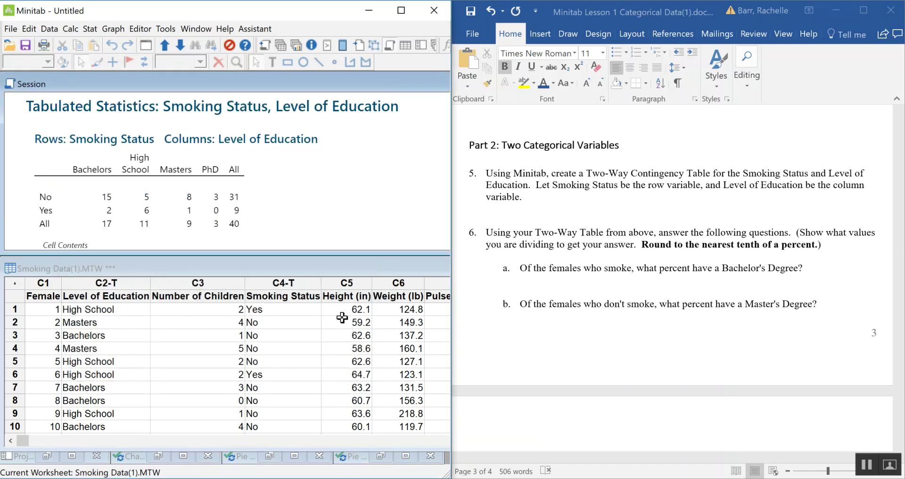
Step: Copy the Smoking Status by Level of Education table and paste it on the blank line below question 5 in Word
right_click(247, 134)
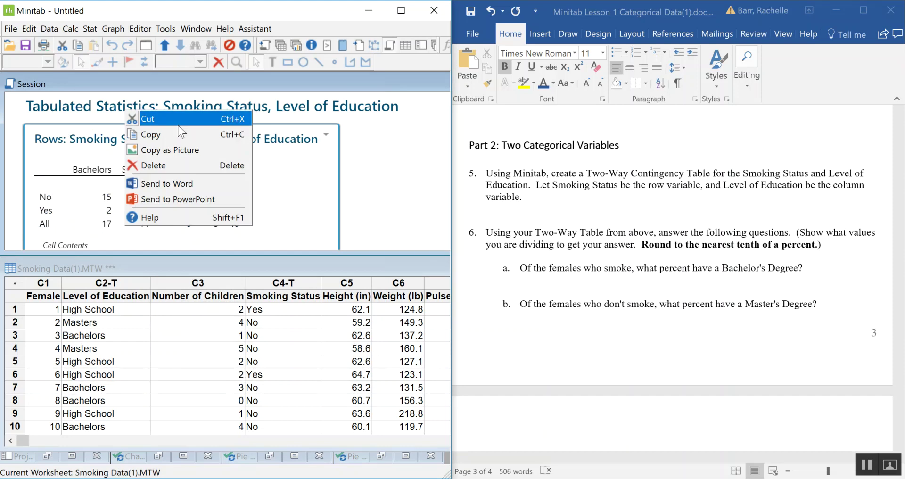
left_click(178, 147)
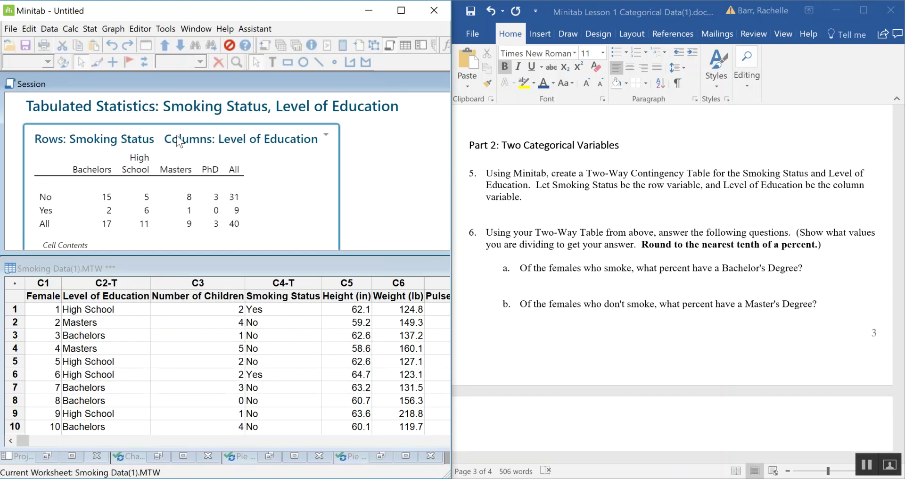
scroll(796, 287, "down", 1)
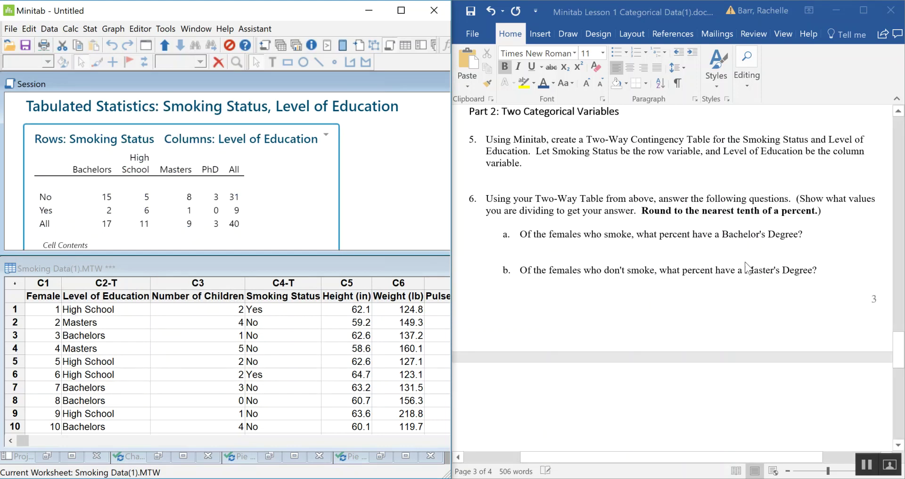
left_click(661, 182)
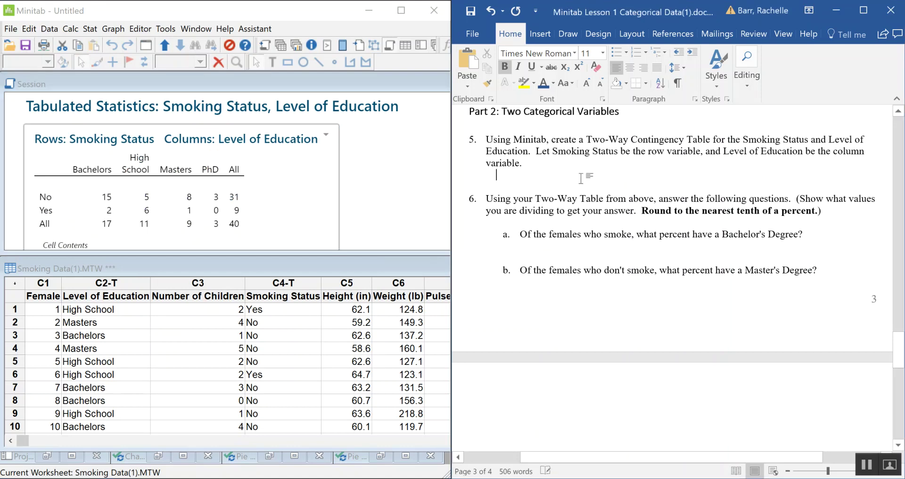
key("ctrl+v")
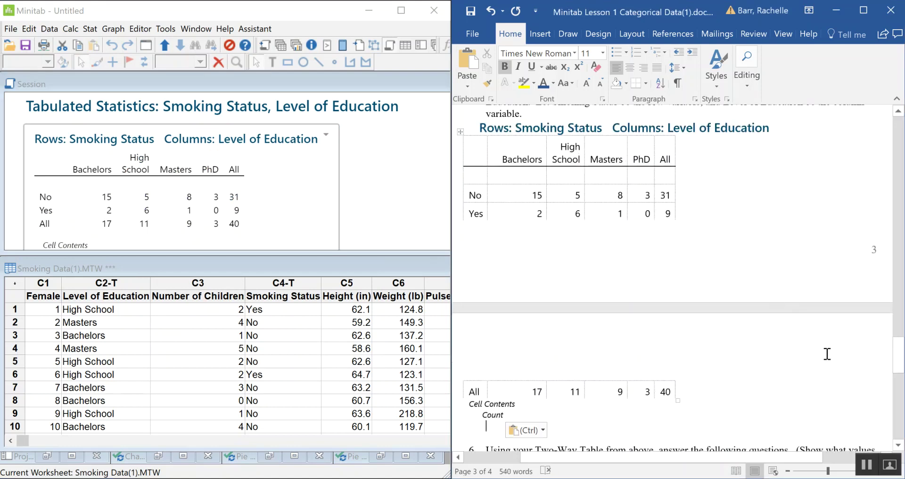
Step: Insert blank lines above the Part 2 heading until the pasted two-way table sits whole on the next page
scroll(825, 356, "up", 3)
left_click(542, 132)
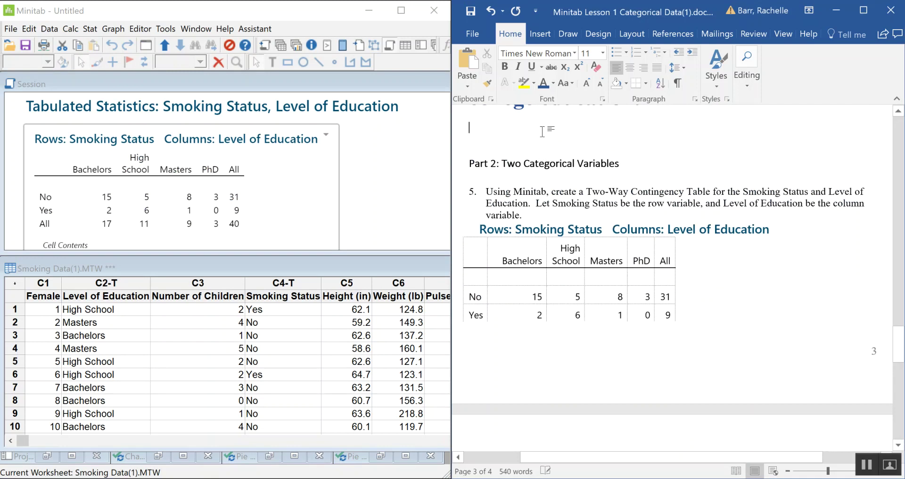
key("Return")
key("Return")
key("Return")
key("Return")
key("Return")
key("Return")
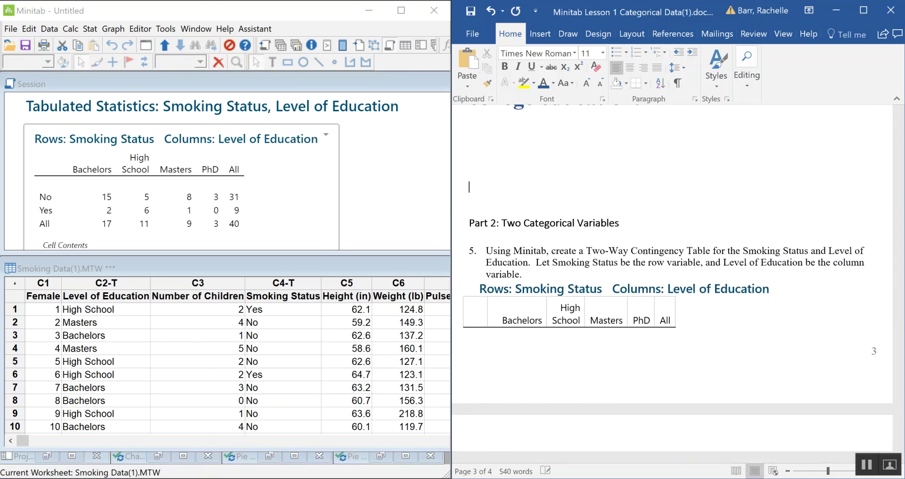
key("Return")
key("Return")
key("Return")
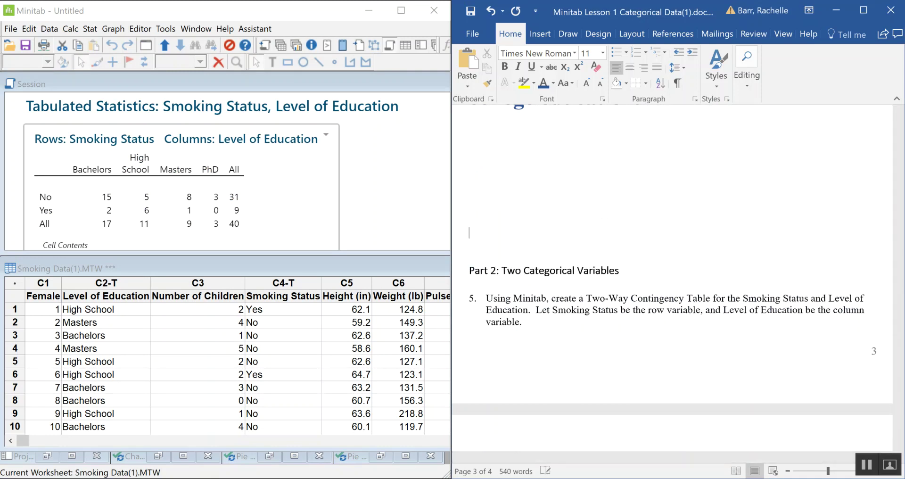
scroll(663, 141, "down", 8)
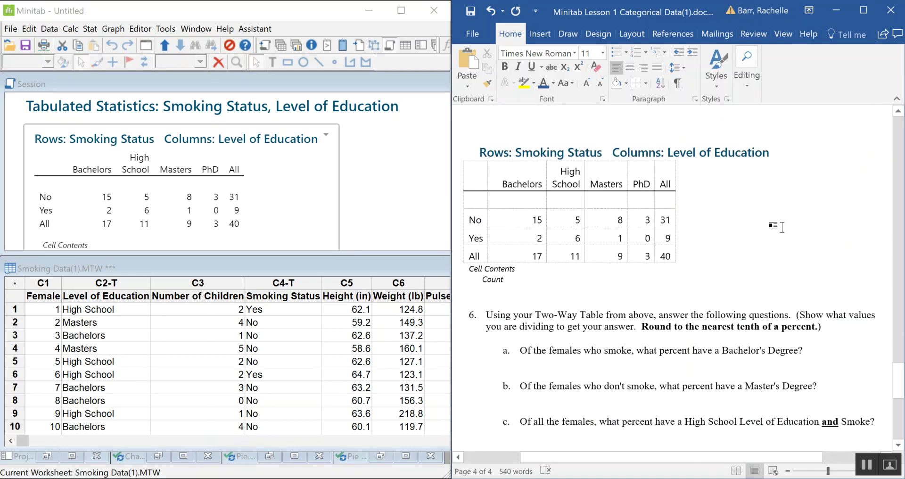
Step: Delete the "Cell Contents" and "Count" lines below the pasted table and widen its All column
left_click(505, 279)
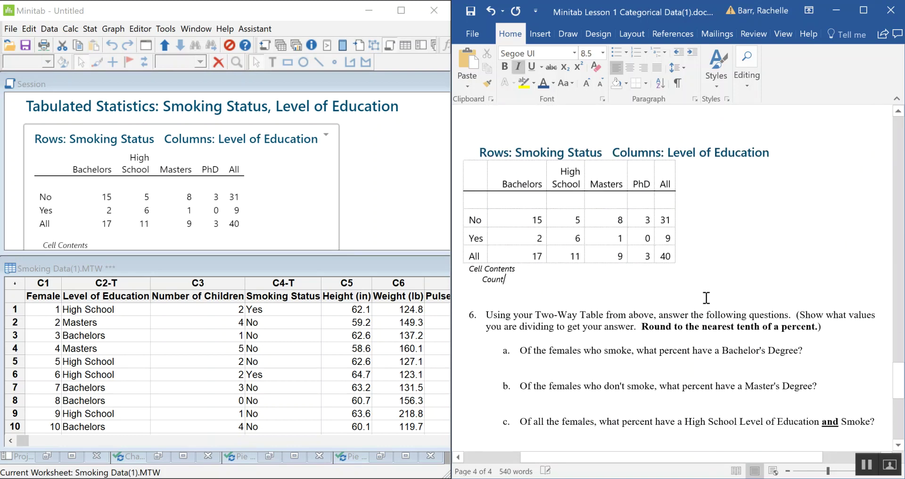
key("BackSpace")
key("BackSpace")
key("BackSpace")
key("BackSpace")
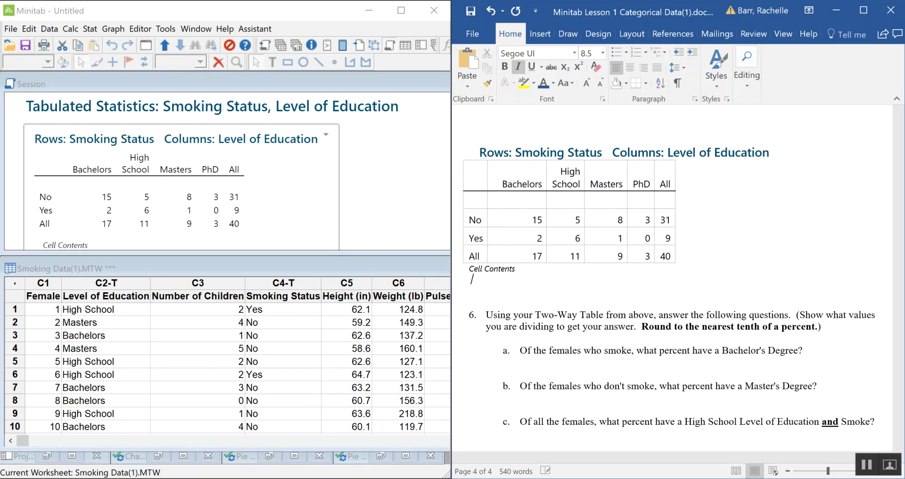
key("BackSpace")
key("BackSpace")
key("BackSpace")
key("BackSpace")
key("BackSpace")
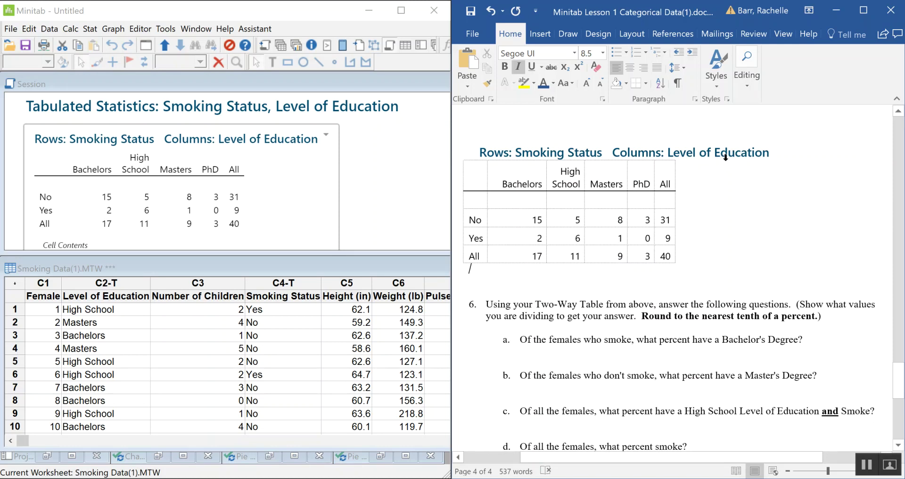
scroll(727, 165, "down", 1)
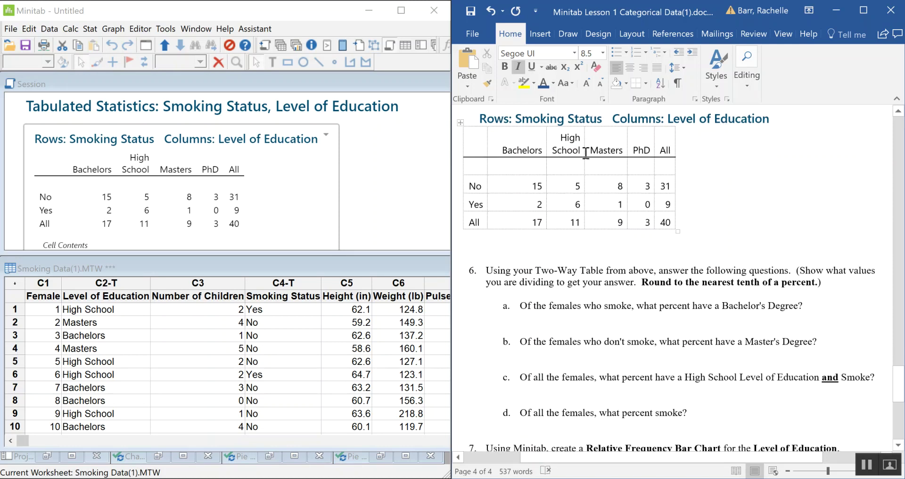
key("ctrl+z")
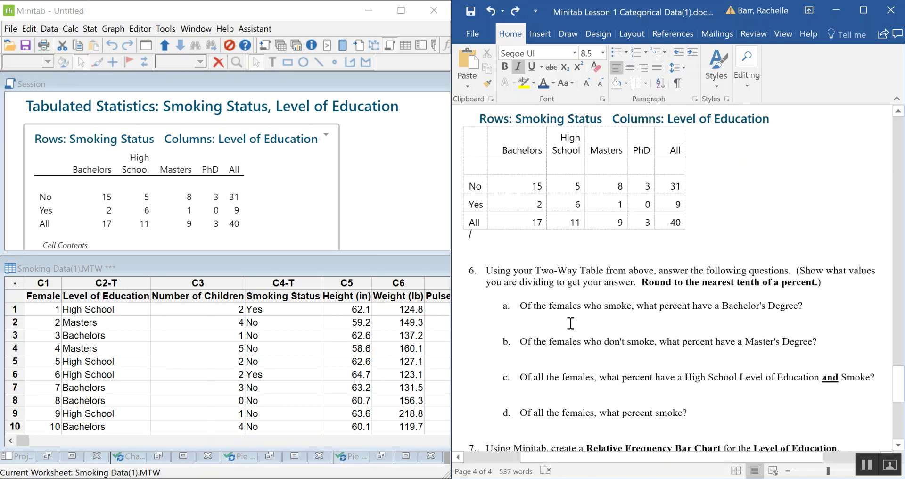
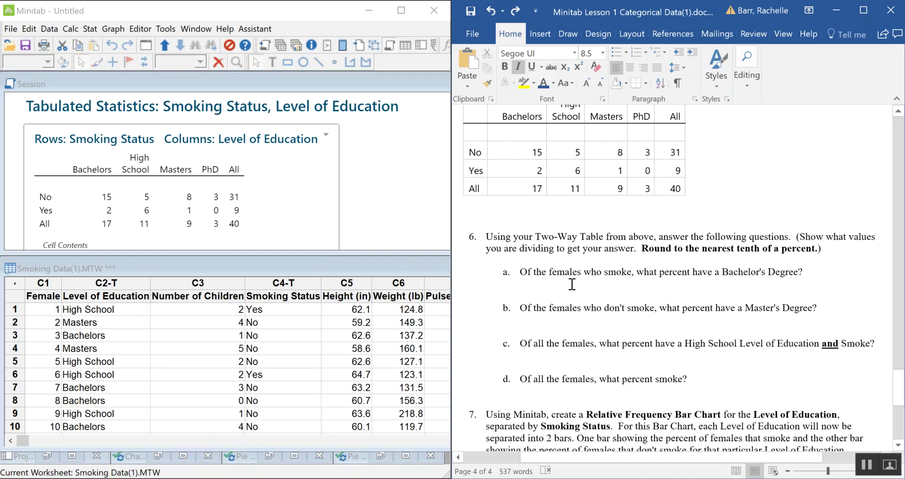
Step: Indent the answer line below question 6a and enter "2/9="
key("Tab")
key("Tab")
key("Tab")
key("Tab")
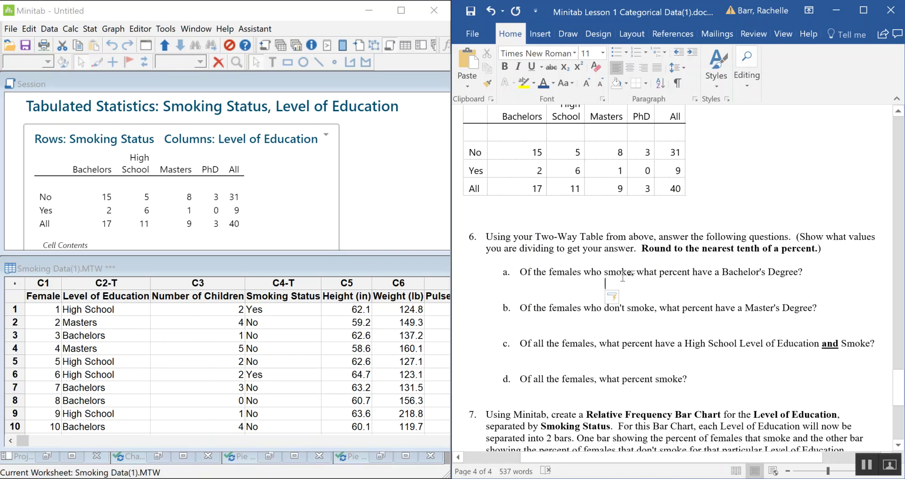
scroll(611, 271, "up", 1)
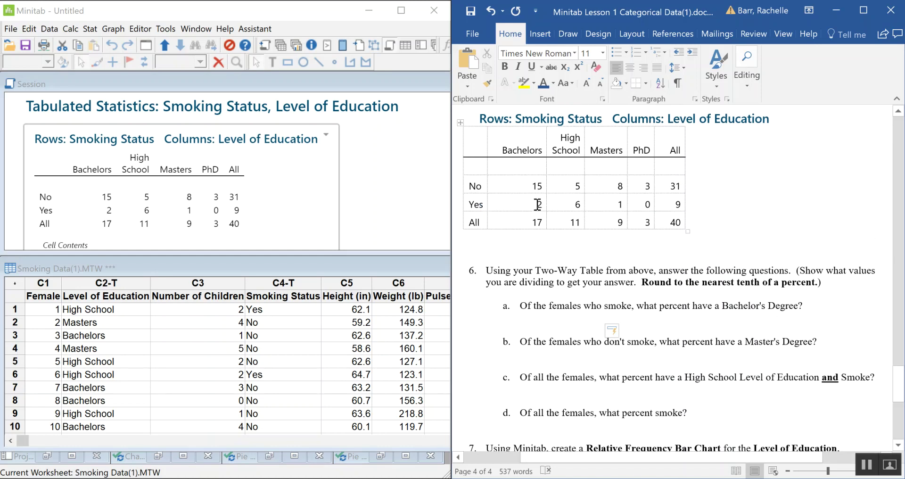
type("2/")
Step: Format the "2/9=" answer below question 6a as bold blue text at 16 pt
left_click_drag(605, 317, 626, 317)
left_click(505, 66)
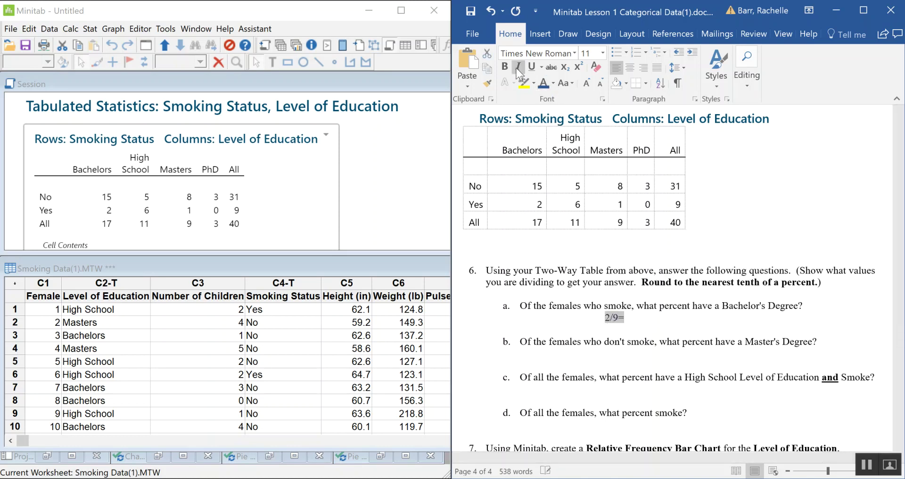
left_click(585, 87)
left_click(585, 87)
left_click(585, 86)
left_click(724, 337)
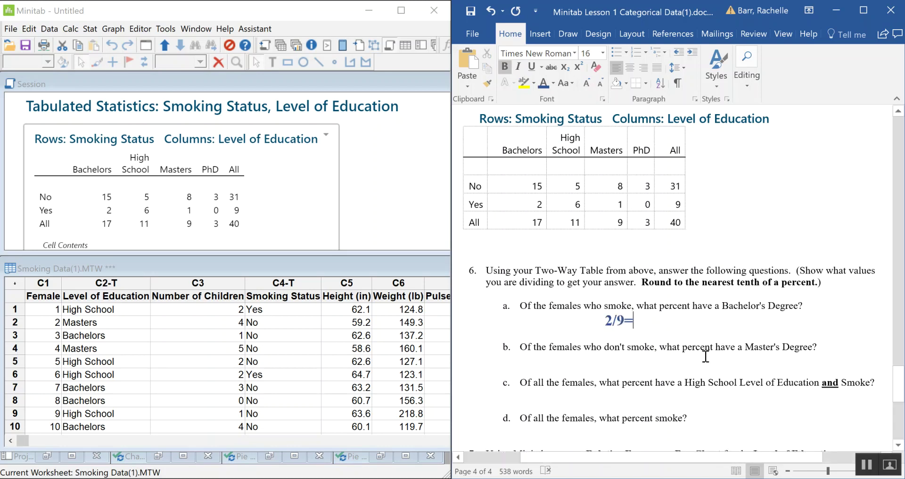
Step: Complete the 6a answer with "0.22222222" and the rounded percentage "22.2%"
type("0.22222222")
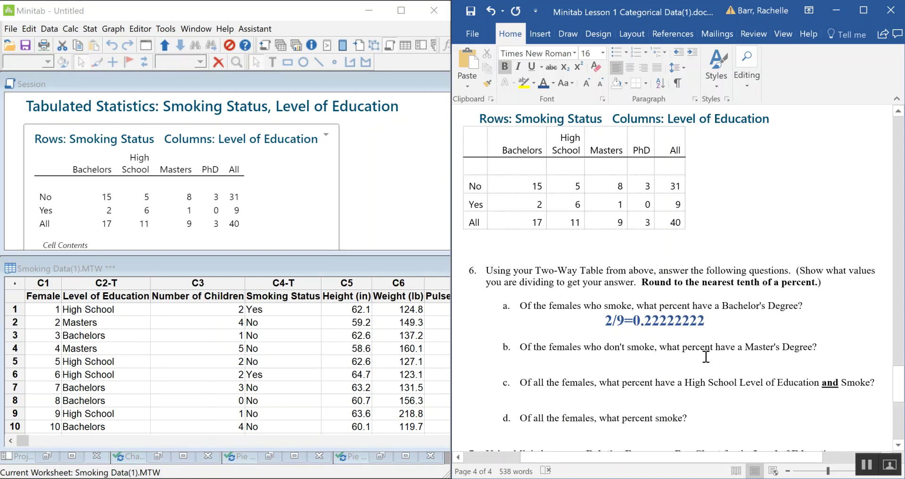
type("or")
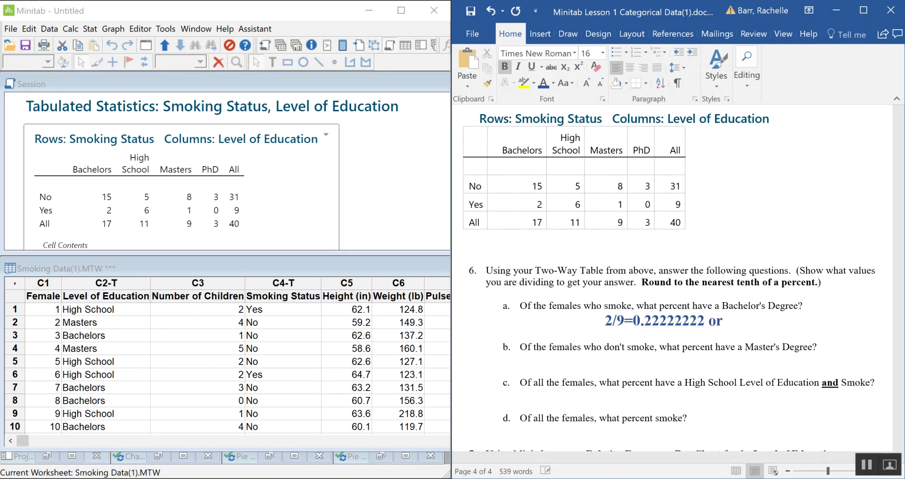
key("BackSpace")
type("22.22%")
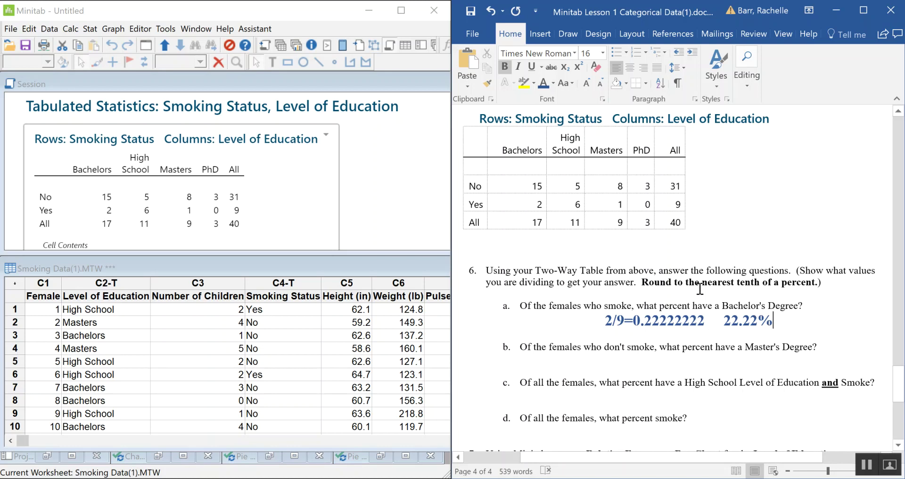
left_click(760, 321)
key("BackSpace")
Step: Copy the 6a answer line to the blank line below question 6b and remove its automatic list number
scroll(791, 355, "down", 3)
scroll(791, 355, "down", 1)
left_click_drag(772, 218, 608, 227)
key("ctrl+c")
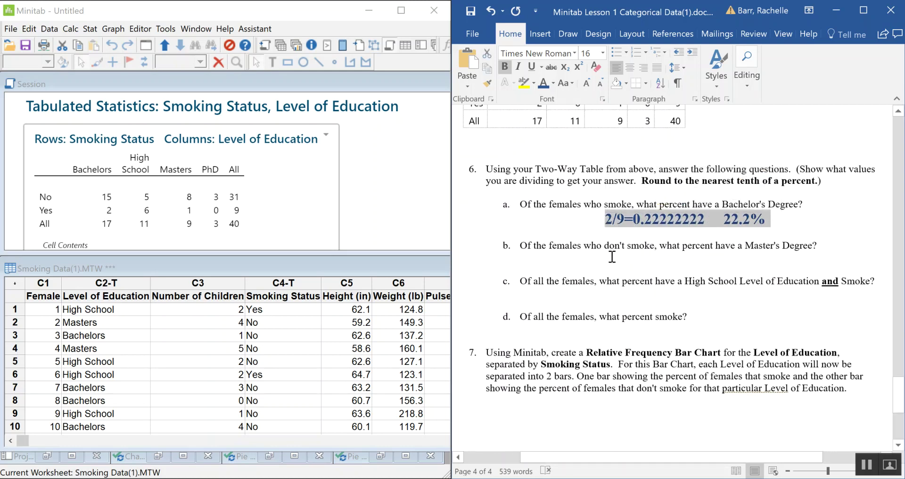
left_click(607, 266)
key("Tab")
key("ctrl+v")
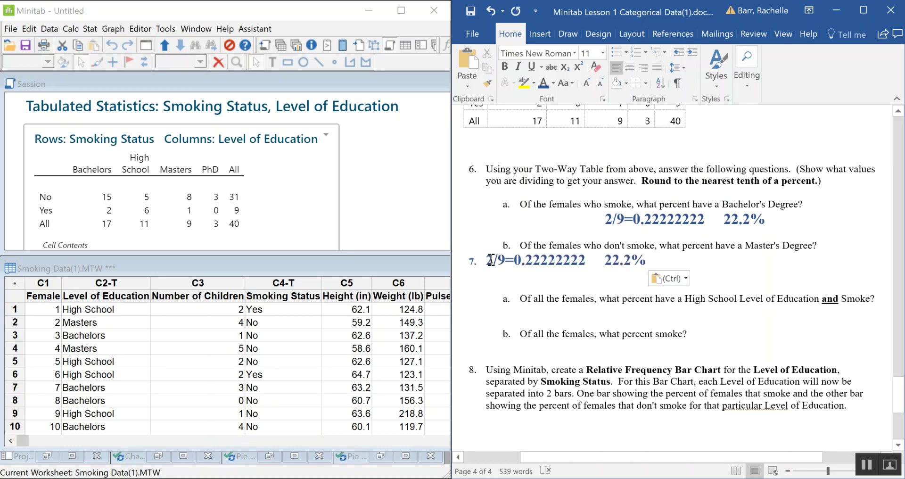
left_click(488, 260)
key("BackSpace")
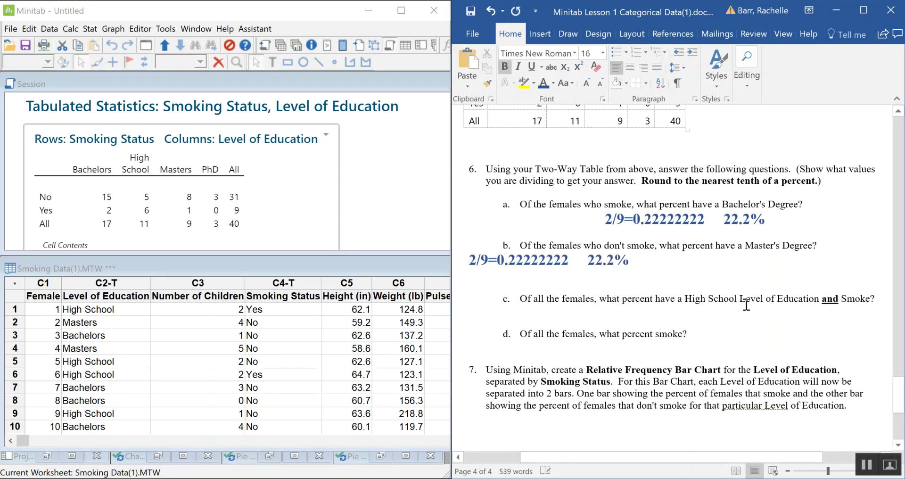
Step: Indent the copied answer line below question 6b to align with the 6a answer
key("Tab")
key("Tab")
key("Tab")
key("Tab")
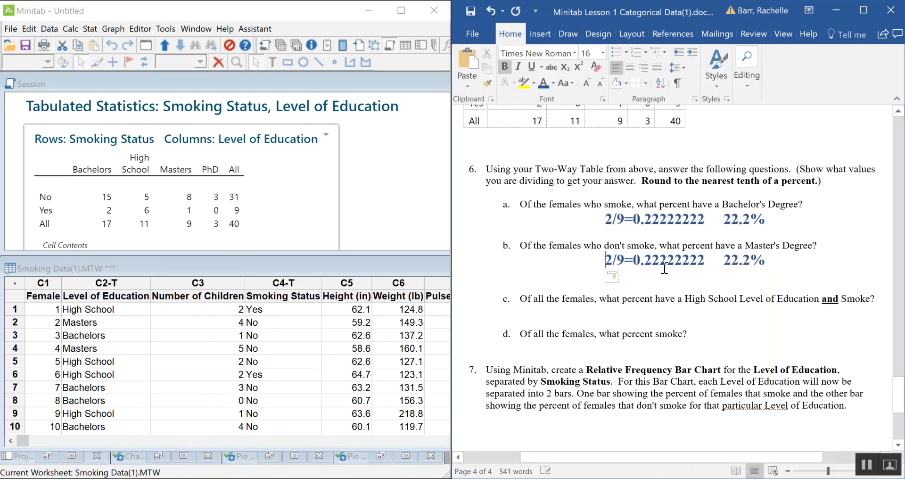
Step: Change the fraction in the 6b answer to 8/31, using the two-way table's non-smoker row
scroll(742, 277, "up", 3)
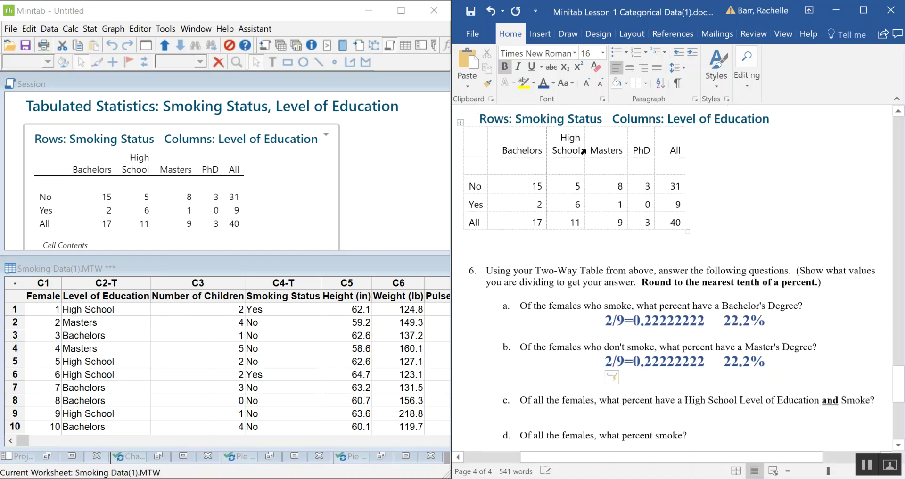
left_click(623, 362)
key("BackSpace")
type("31")
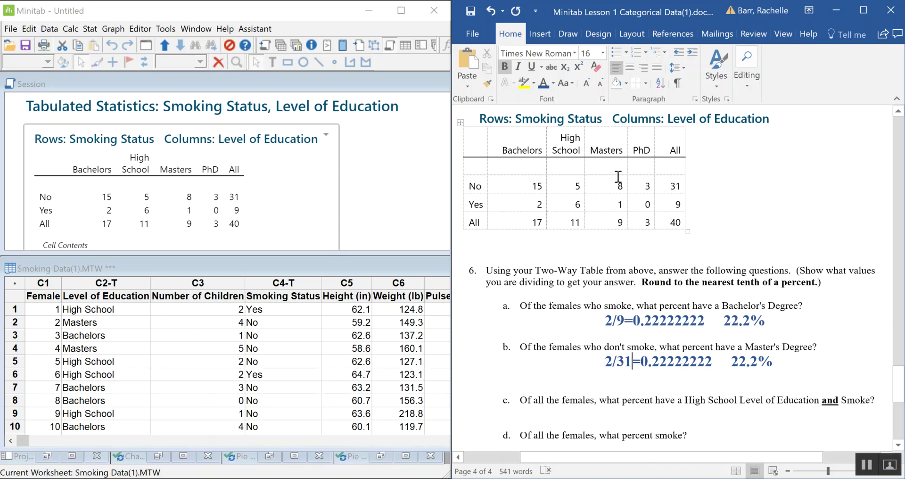
left_click(611, 366)
key("BackSpace")
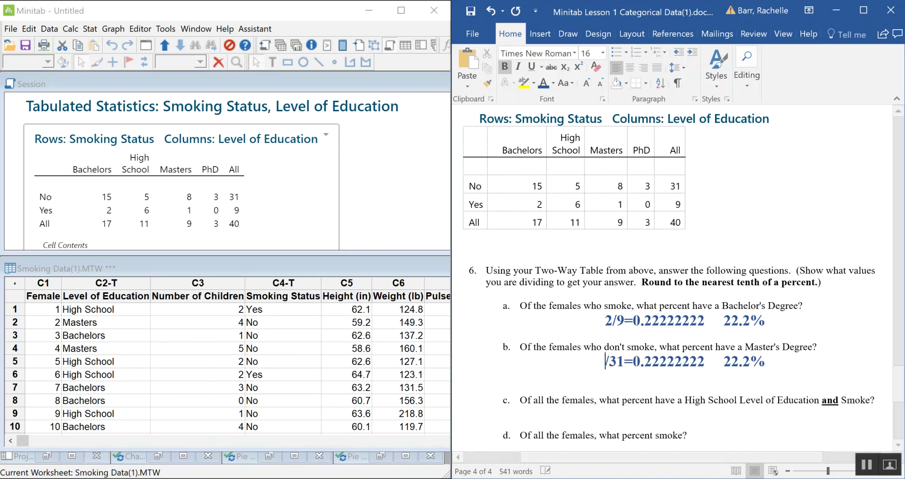
type("8")
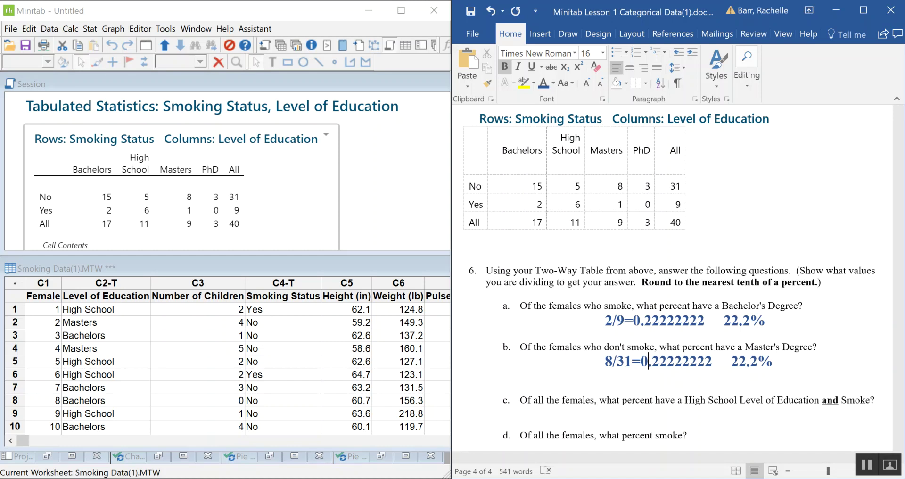
Step: Replace the decimal result in the 6b answer with 0.2580645
key("Delete")
key("Delete")
key("Delete")
key("Delete")
key("Delete")
key("Delete")
key("Delete")
key("Delete")
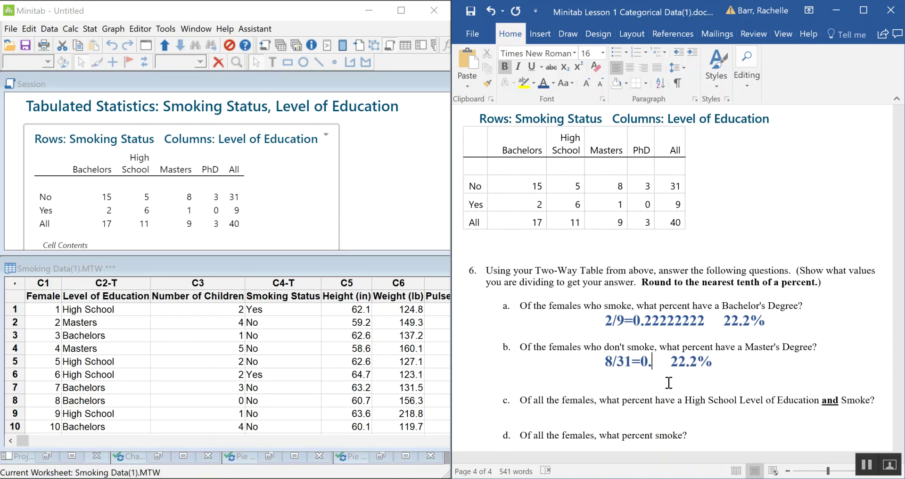
type("2")
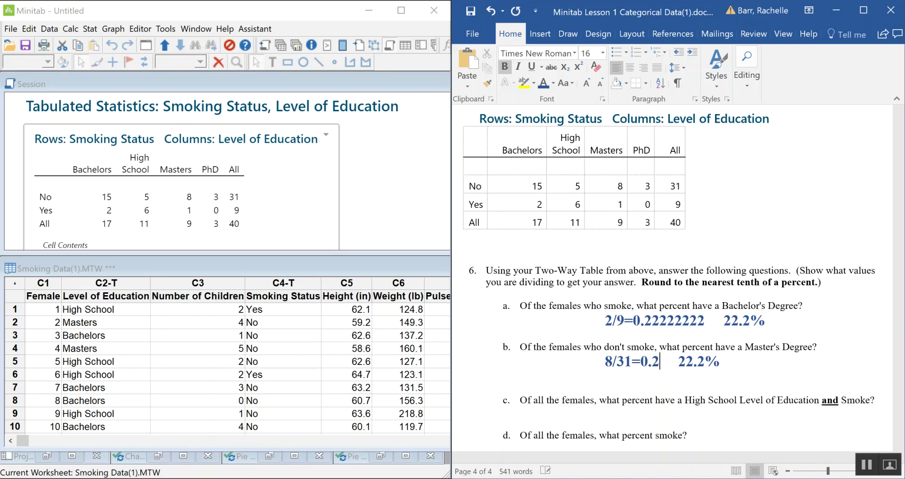
type("5")
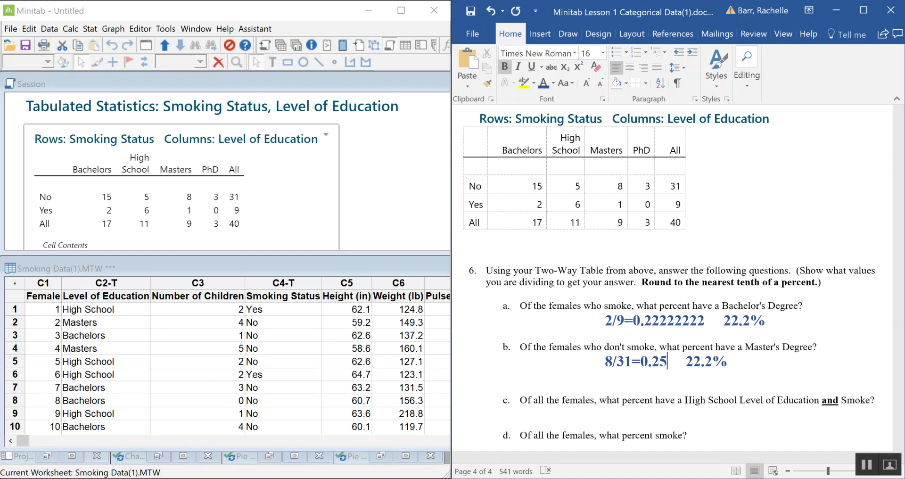
type("80645")
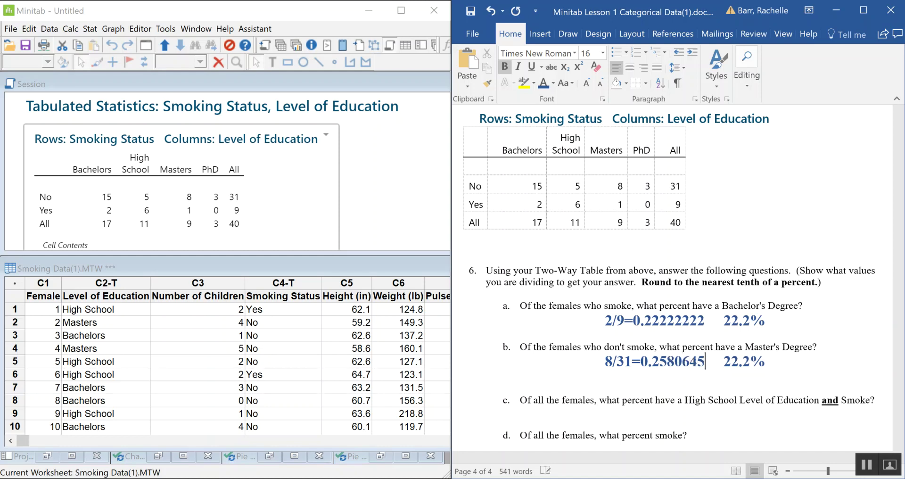
Step: Replace the percentage in the 6b answer with 25.8%
key("Delete")
key("Delete")
key("Delete")
key("Delete")
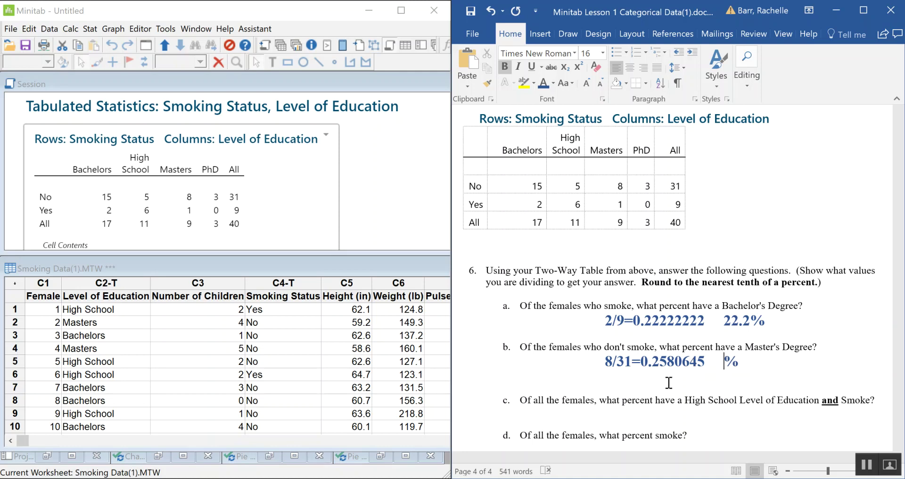
type("25,")
key("BackSpace")
type(".")
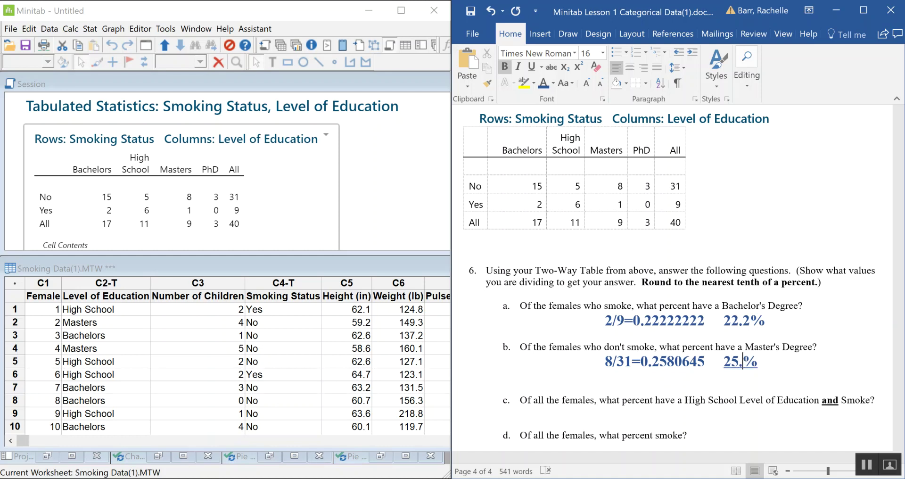
type("8")
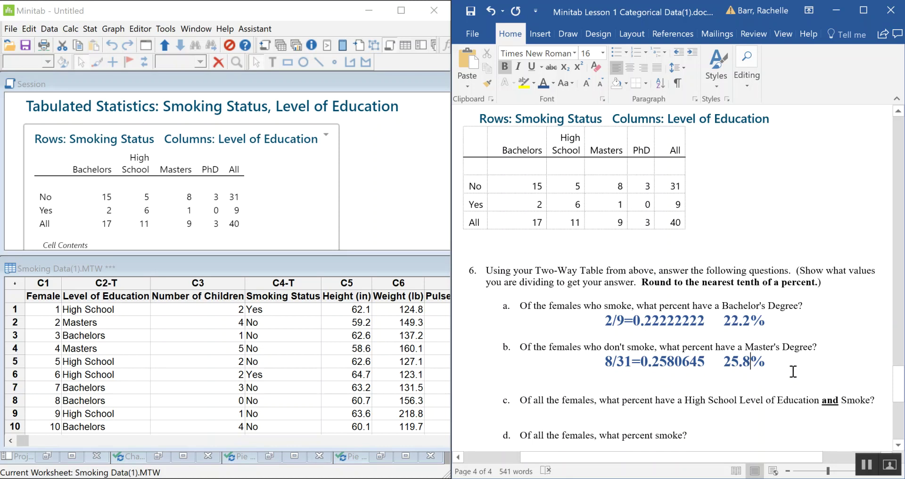
Step: Try to indent the blank line below question 6c, and undo the resulting list-level change
scroll(794, 372, "down", 1)
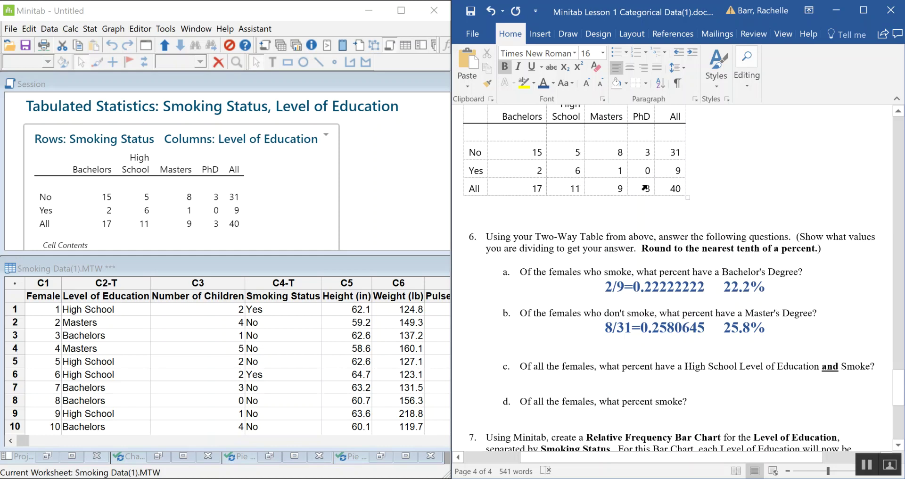
left_click(635, 383)
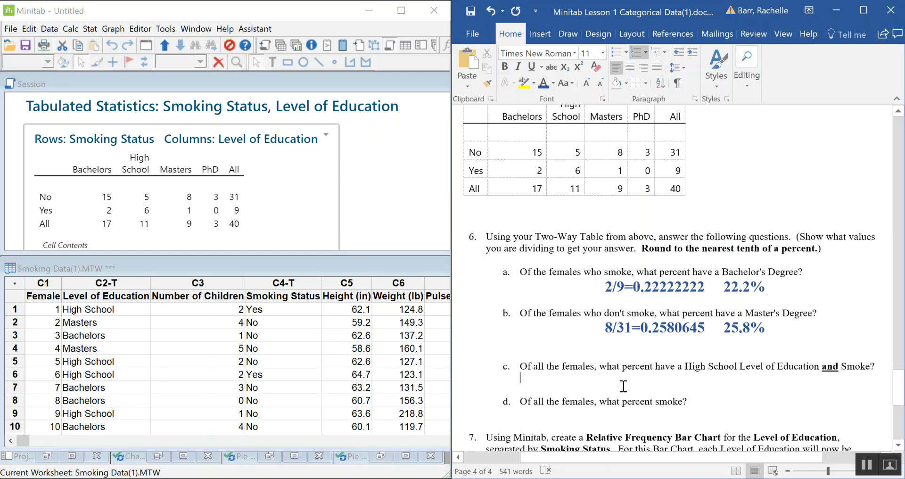
key("Tab")
key("Tab")
left_click(490, 10)
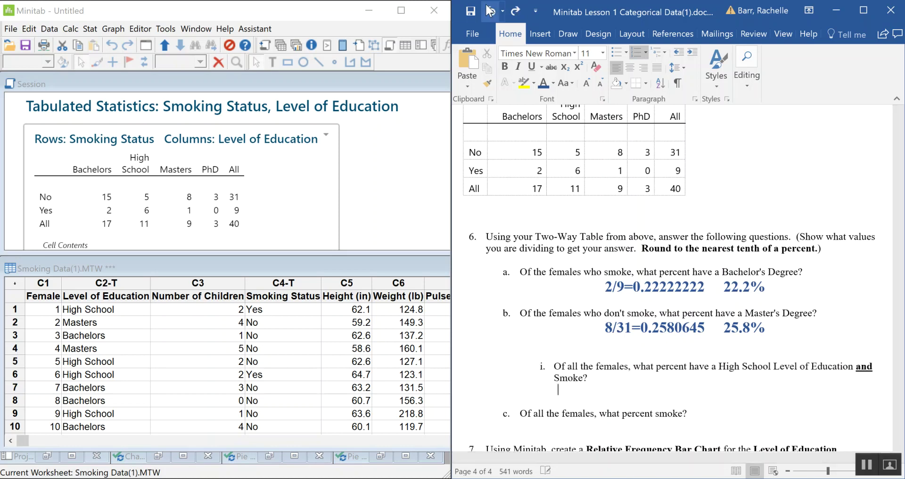
left_click(490, 10)
left_click(490, 10)
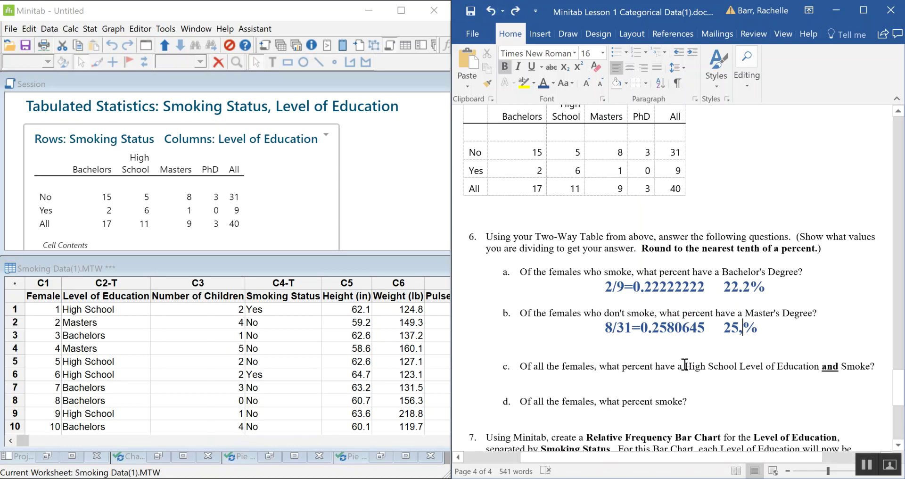
left_click(513, 13)
left_click(513, 12)
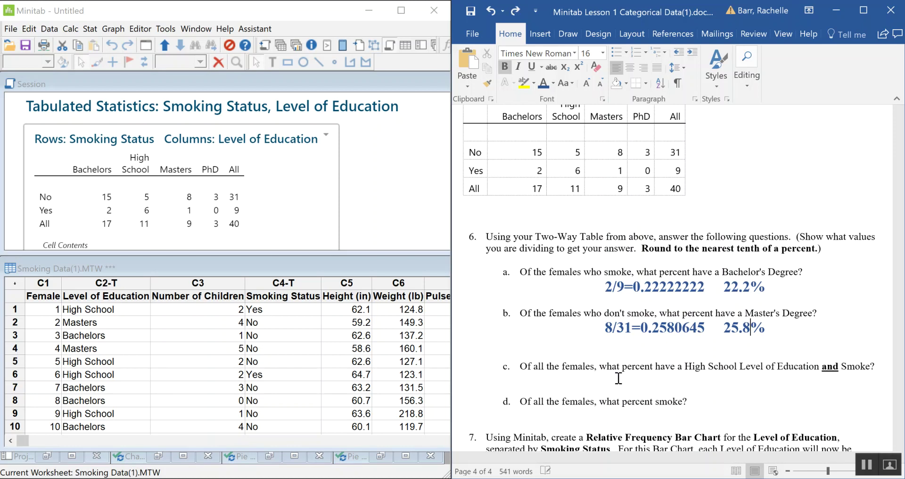
key("ctrl+y")
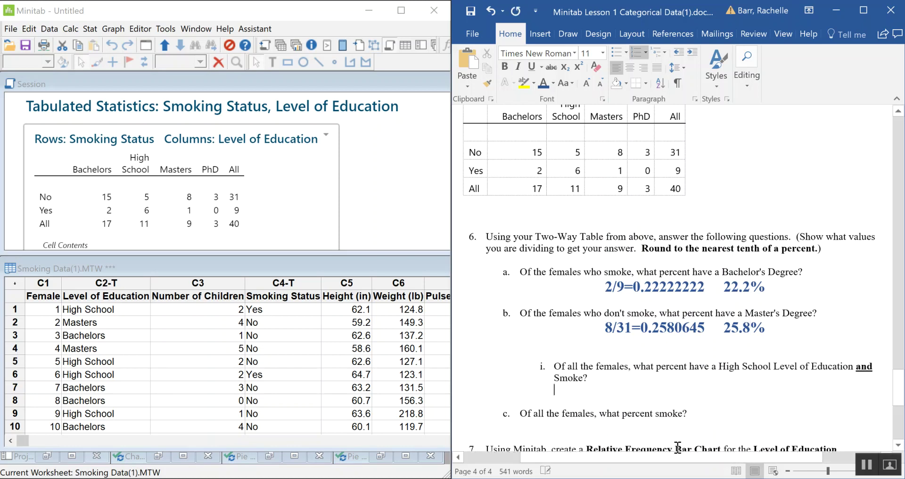
left_click(491, 11)
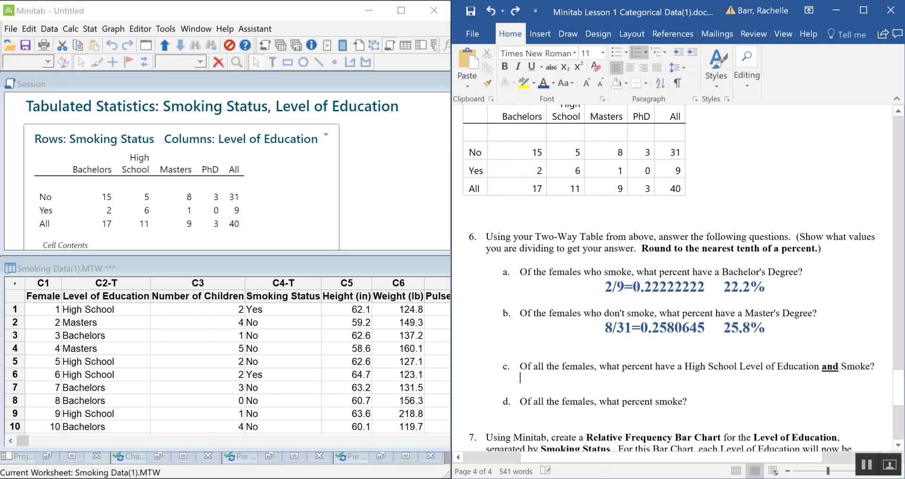
Step: Enter "6/40= 0.15" on the blank line just above question 6d, aligned with the earlier answers
left_click_drag(486, 389, 640, 390)
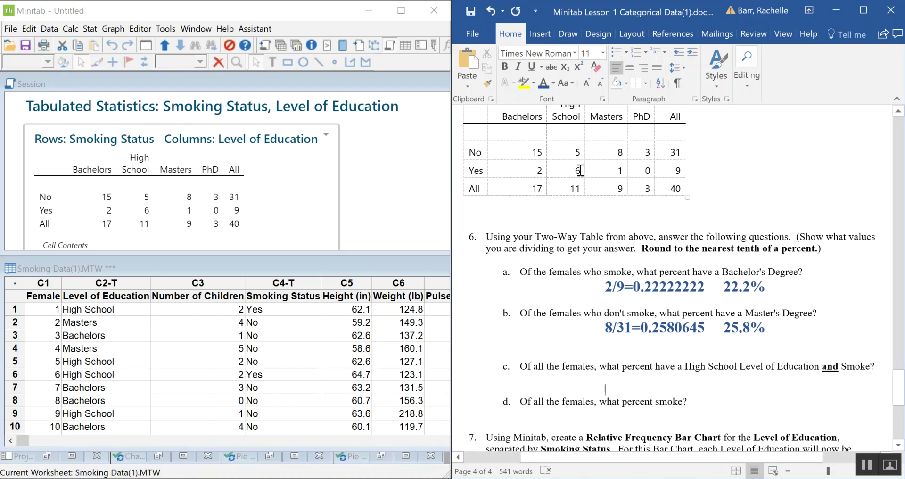
type("6/")
type("0= 0.15")
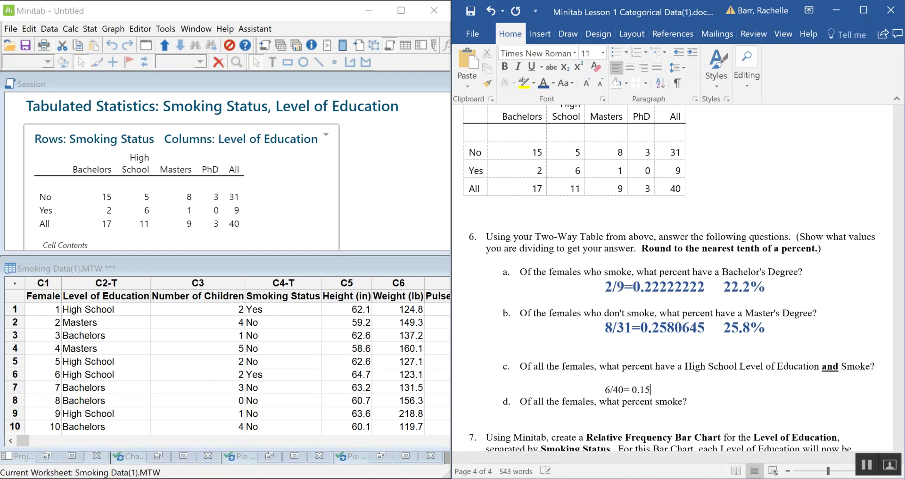
Step: Copy the 6b answer's formatting onto the 6c answer and add the percentage "15%"
left_click(632, 330)
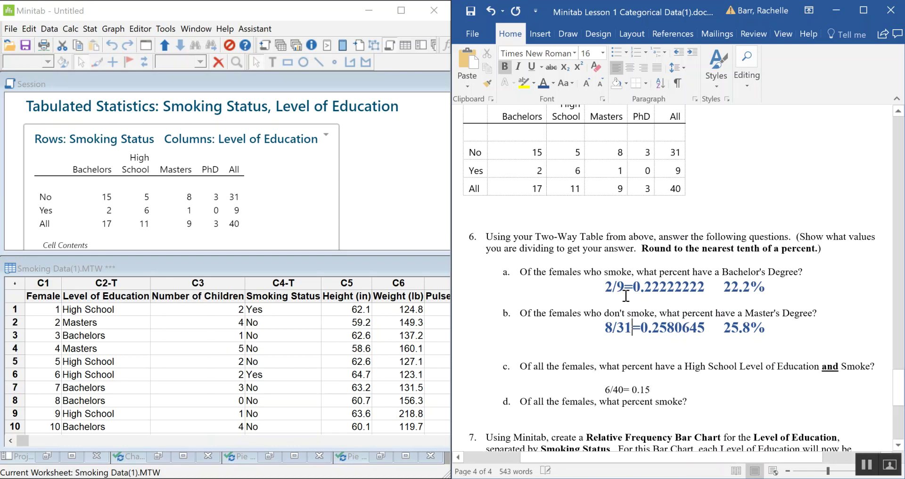
left_click(488, 86)
left_click_drag(655, 391, 594, 391)
key("Right")
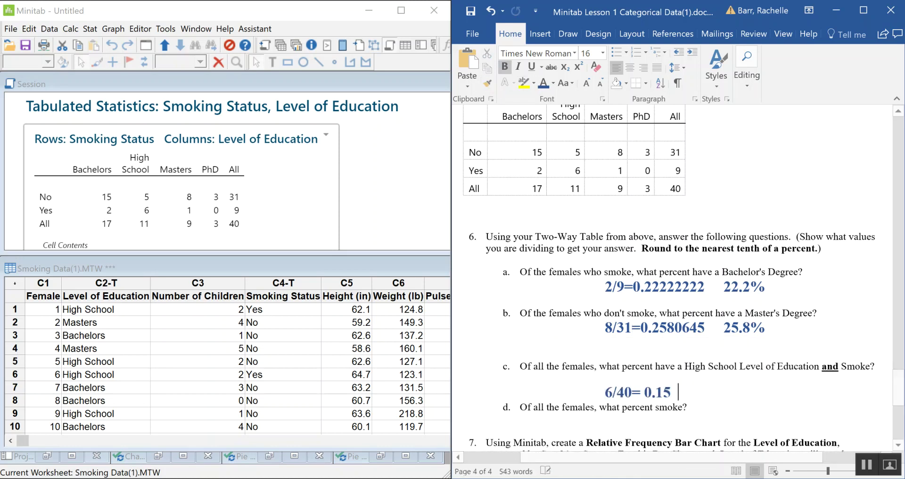
type("15%")
Step: Enter "9/40=.225" below question 6d, aligned with the other answers
scroll(724, 389, "down", 1)
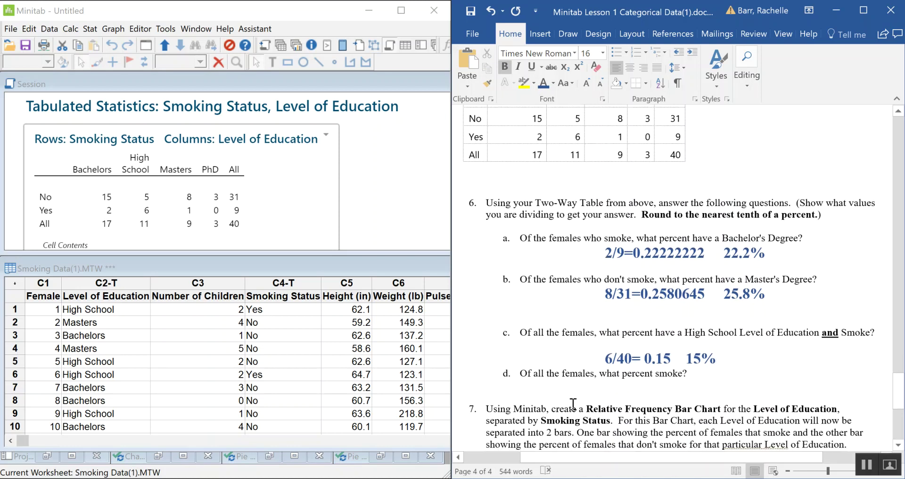
left_click(569, 386)
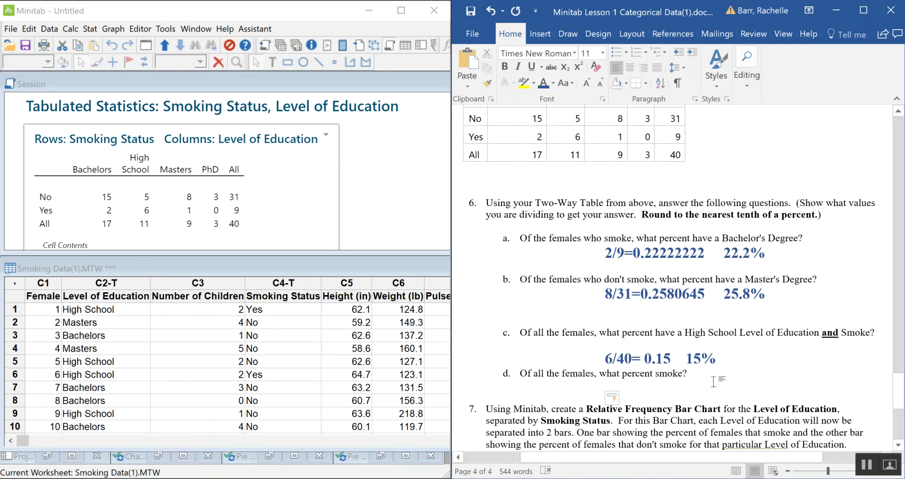
scroll(607, 219, "up", 3)
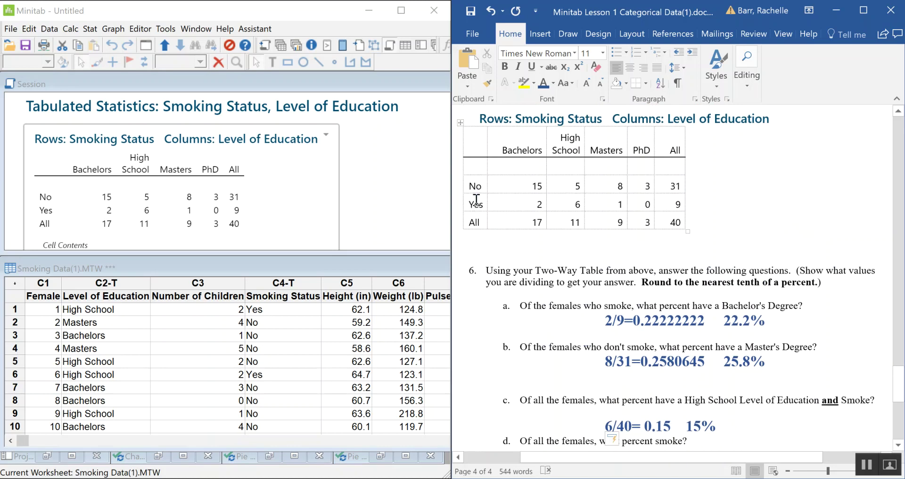
scroll(698, 215, "down", 6)
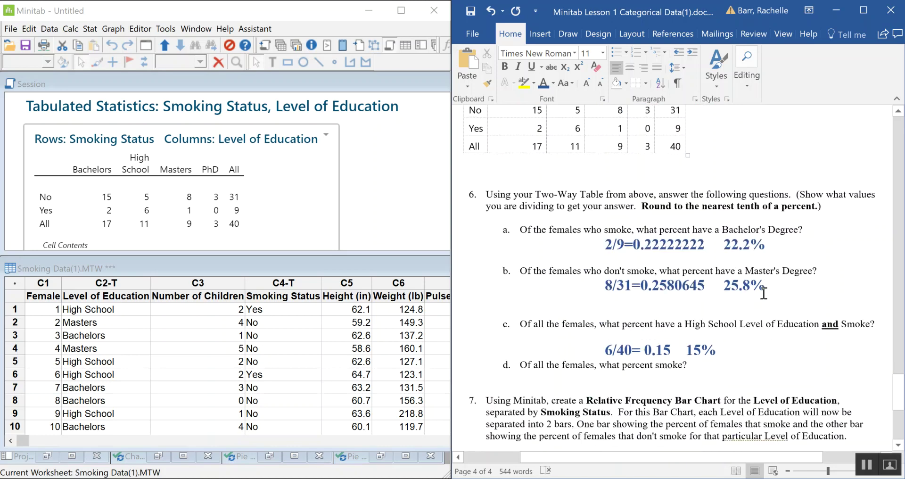
type("9")
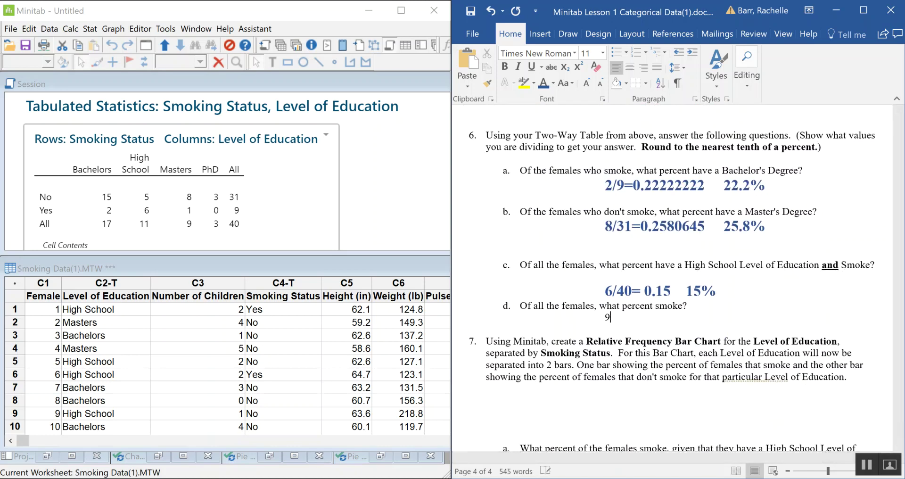
type("/40")
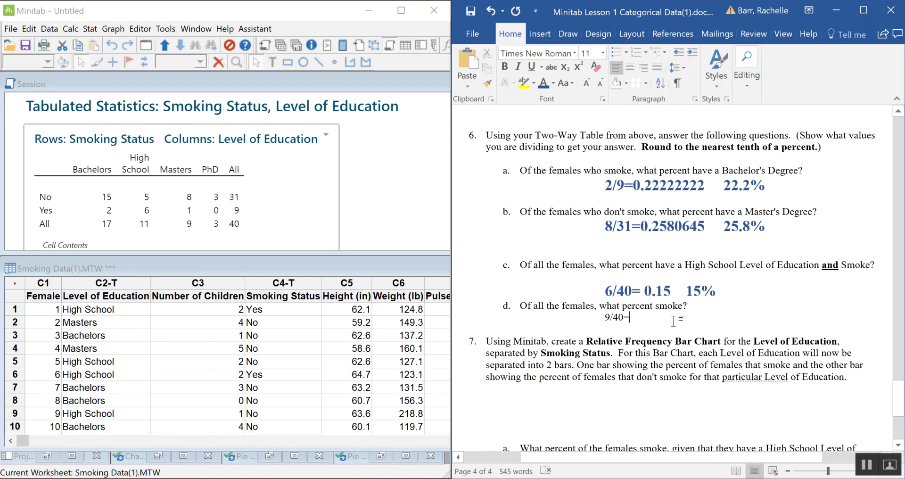
type("=.22")
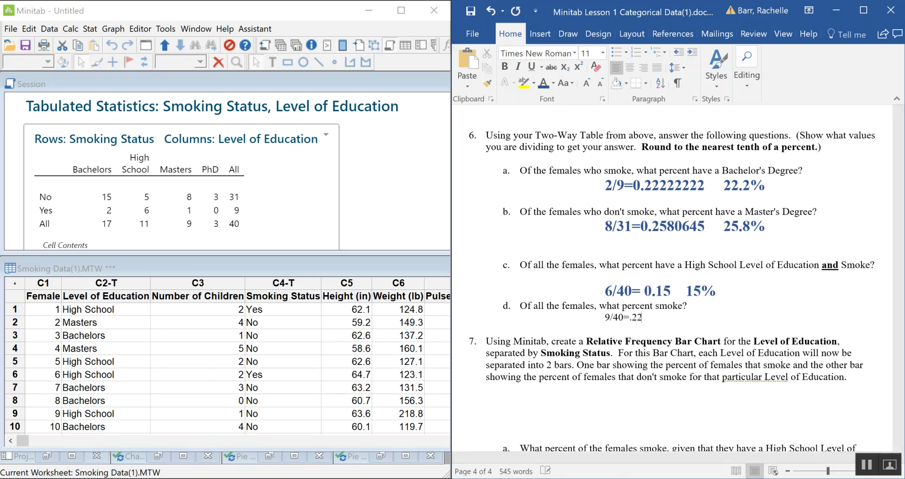
type("5")
Step: Copy the 6c answer's formatting onto the whole 6d answer and add the percentage "22.5%"
left_click(722, 291)
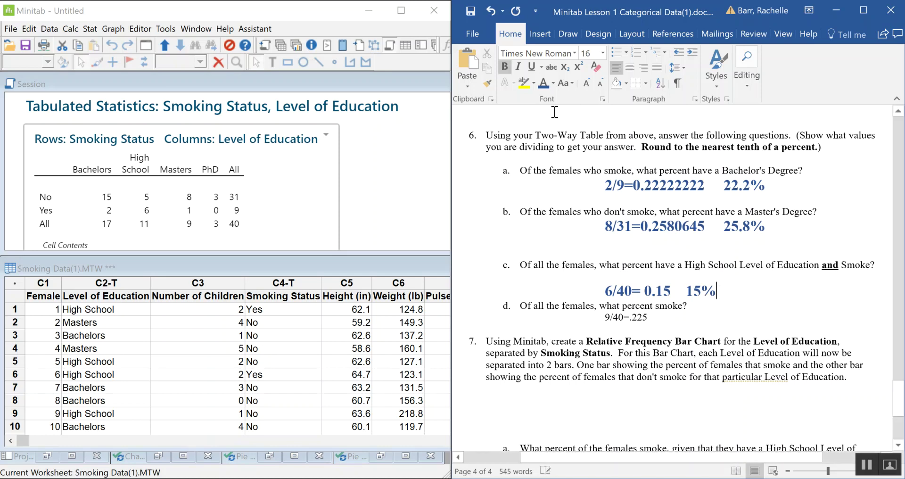
left_click(488, 83)
left_click_drag(662, 317, 611, 317)
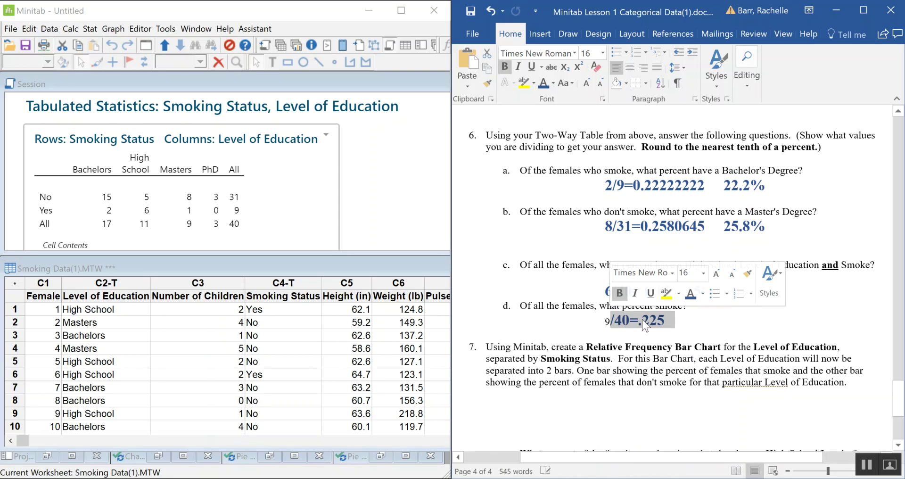
left_click(488, 83)
left_click_drag(603, 321, 681, 325)
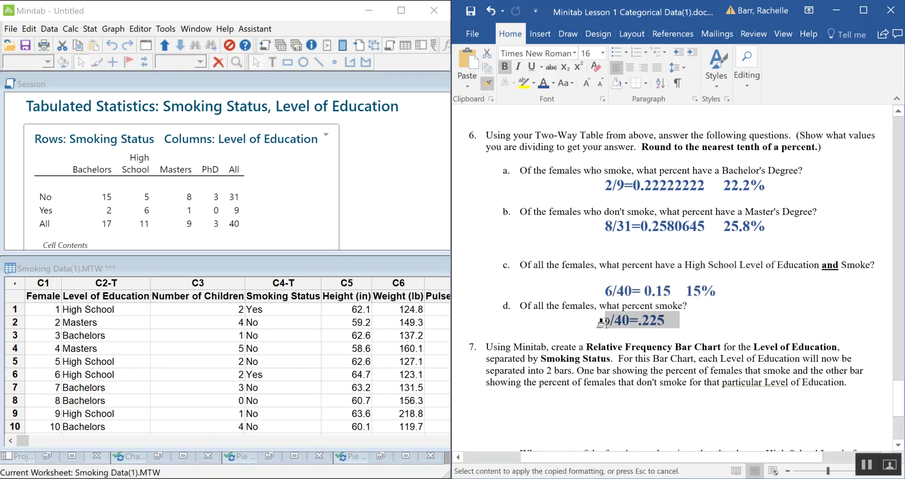
left_click(696, 324)
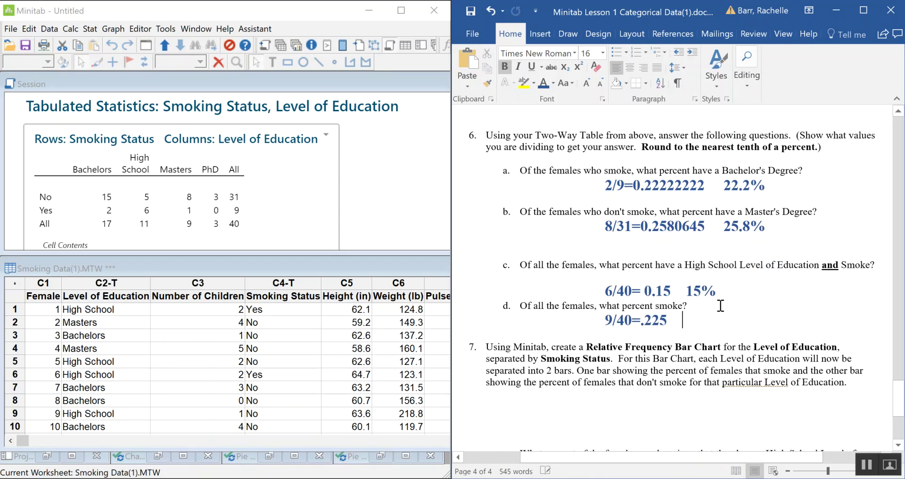
type("22.5%")
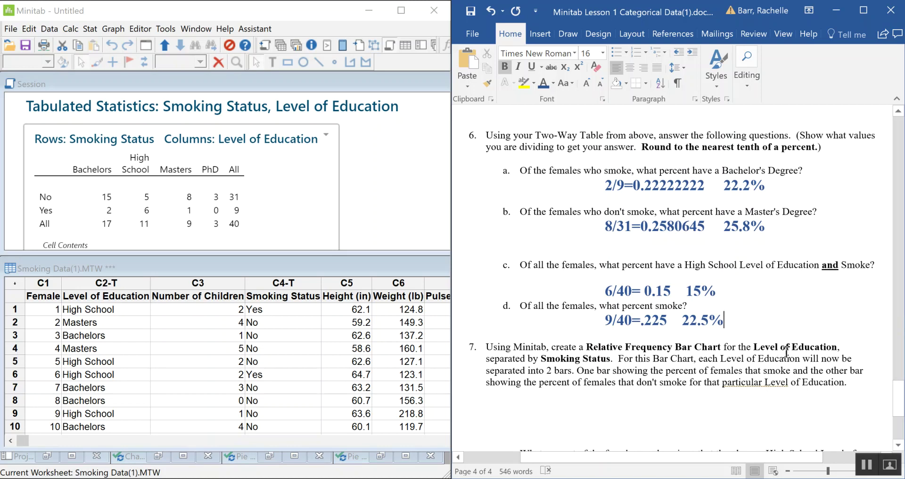
Step: Place the insertion point on the blank line directly below the question 7 instructions in Word and indent it
scroll(792, 351, "down", 3)
scroll(803, 347, "down", 3)
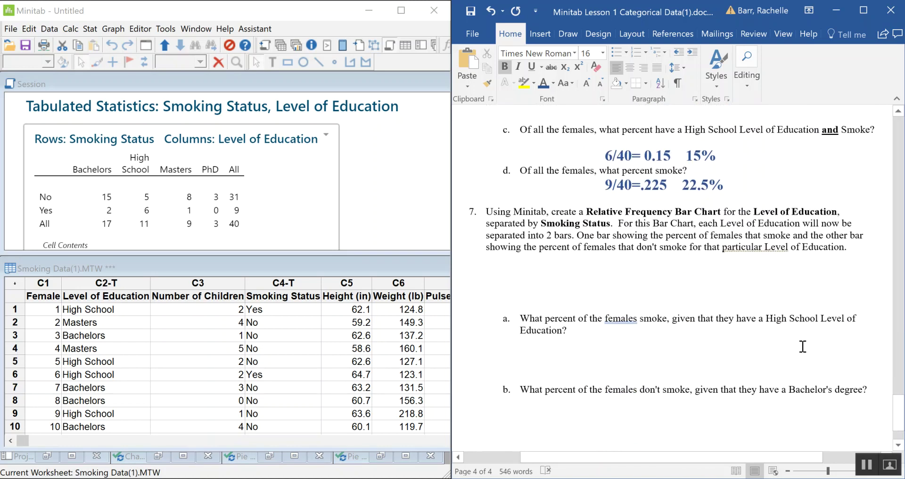
scroll(803, 346, "down", 3)
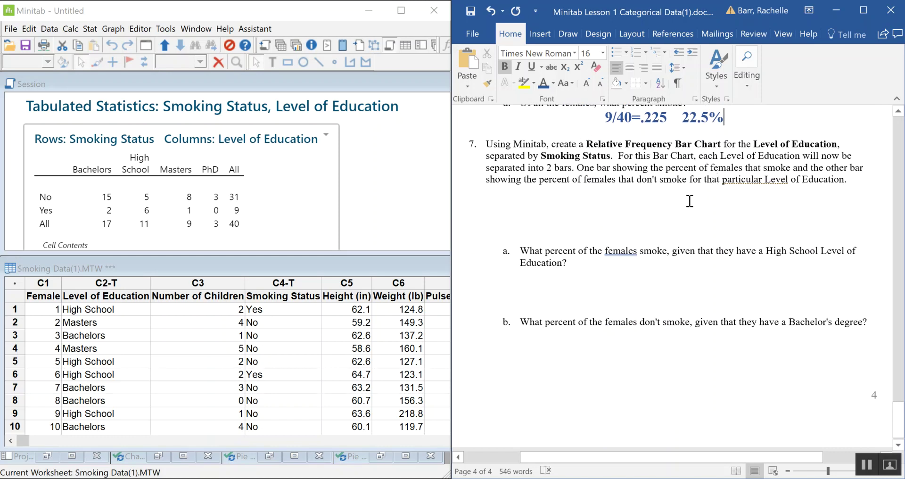
left_click(575, 191)
key("ctrl+v")
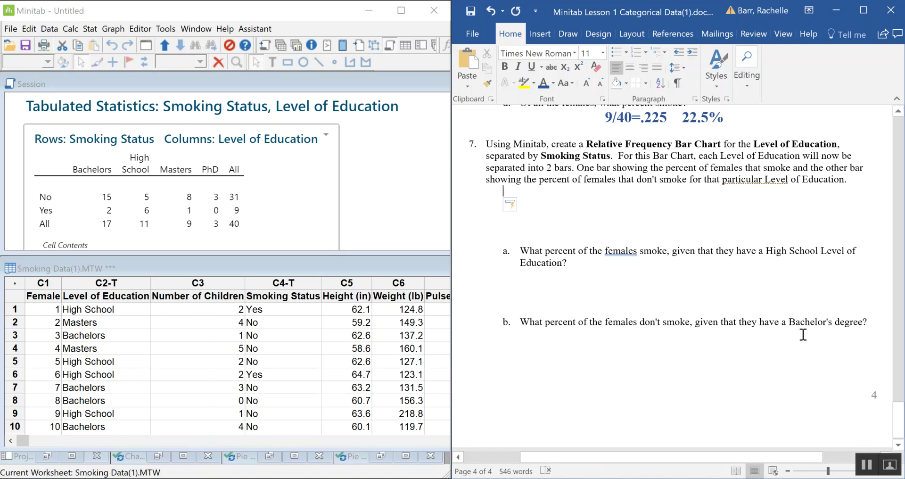
key("Tab")
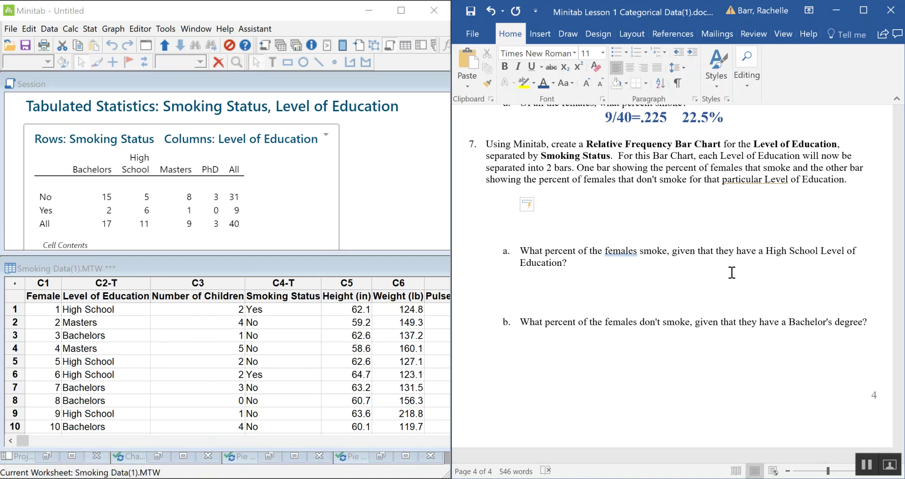
left_click(118, 28)
left_click(180, 264)
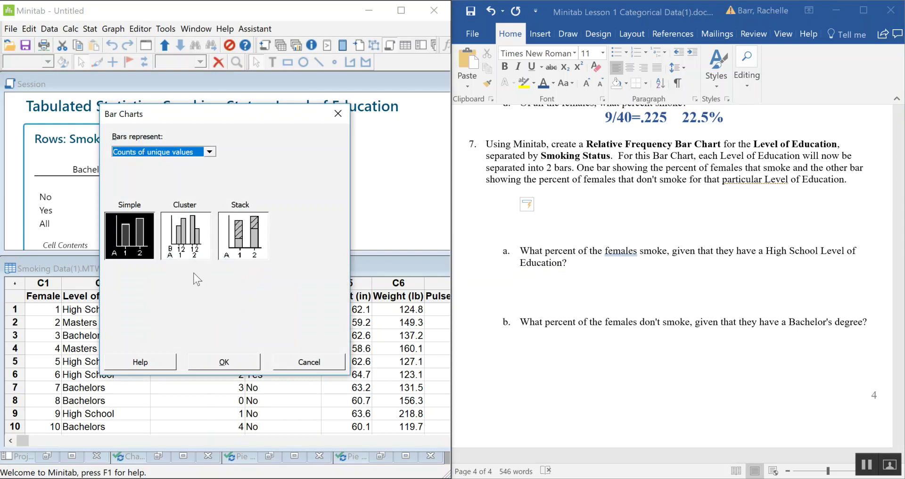
left_click(250, 249)
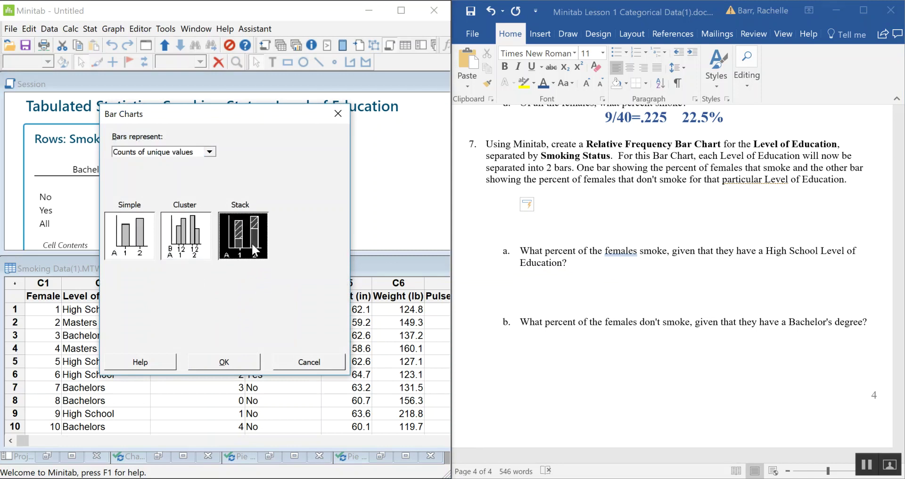
left_click(231, 366)
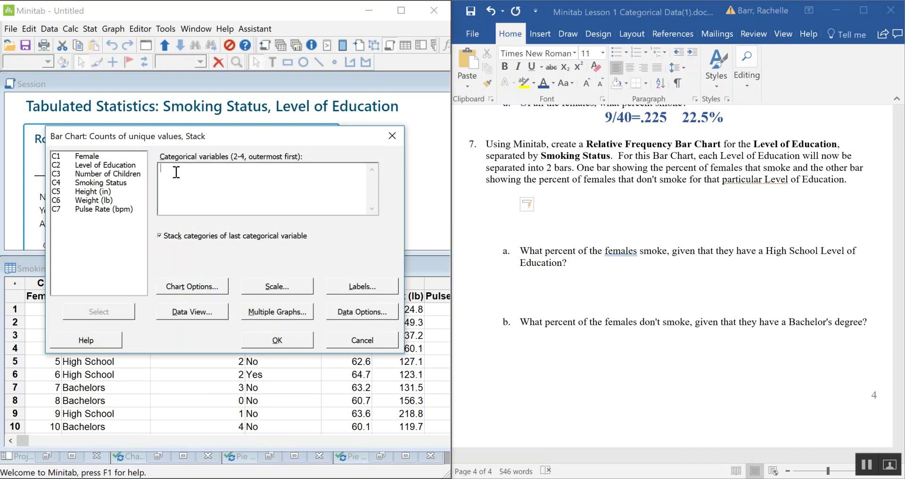
double_click(110, 165)
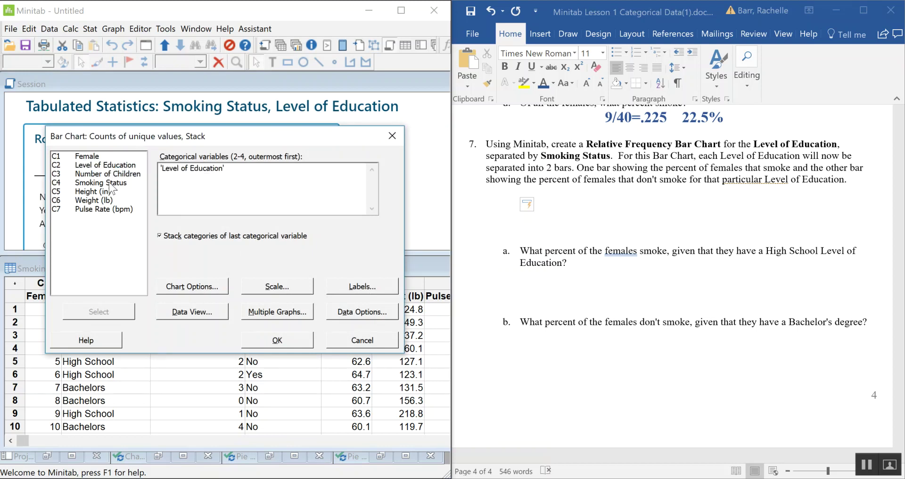
double_click(110, 183)
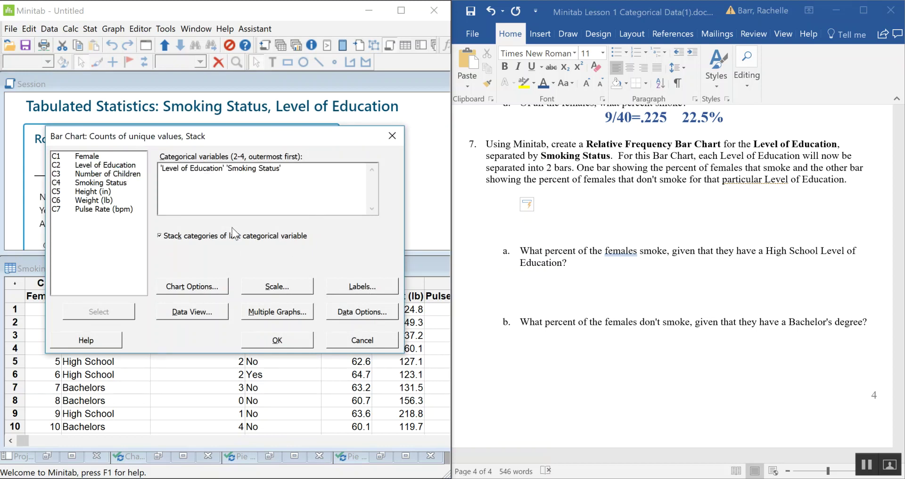
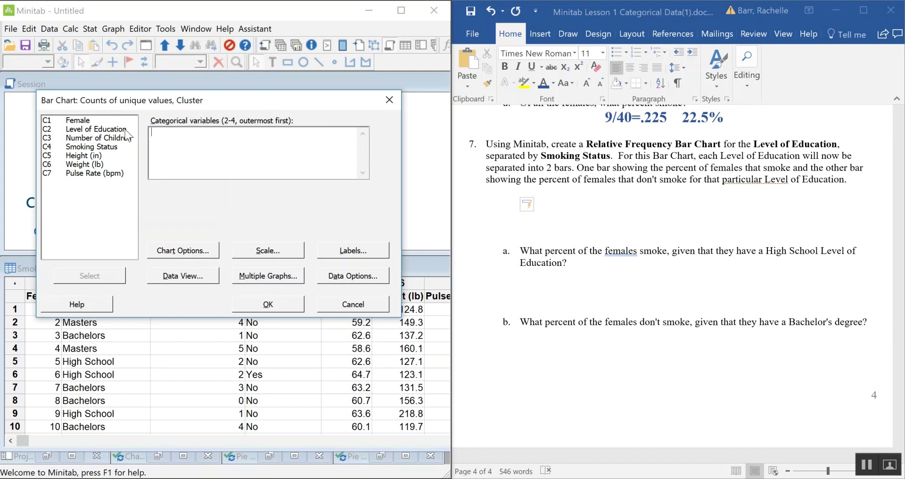
Step: Add Level of Education and Smoking Status, in that order, as the categorical variables of the clustered bar chart
double_click(125, 131)
double_click(116, 146)
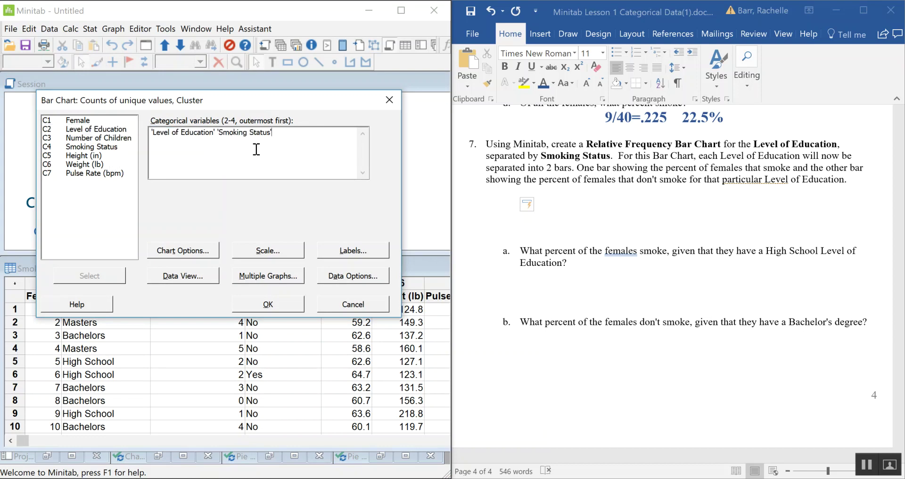
left_click_drag(296, 101, 262, 88)
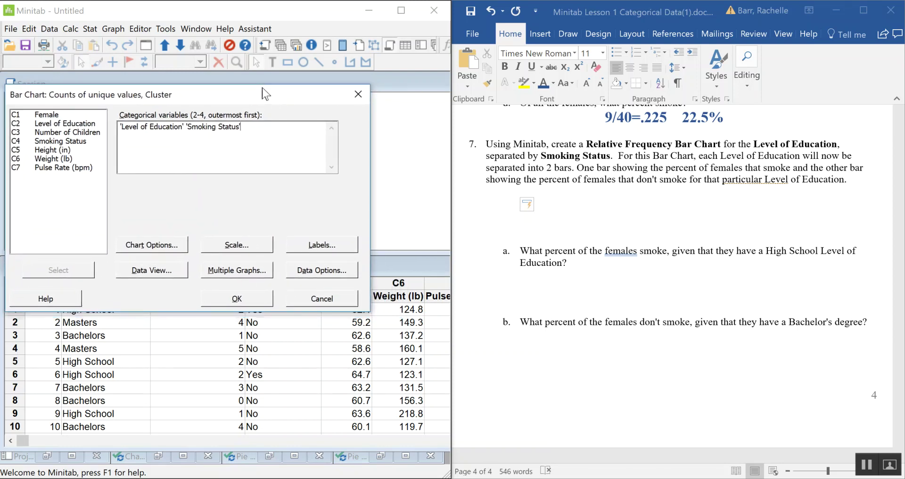
left_click(859, 465)
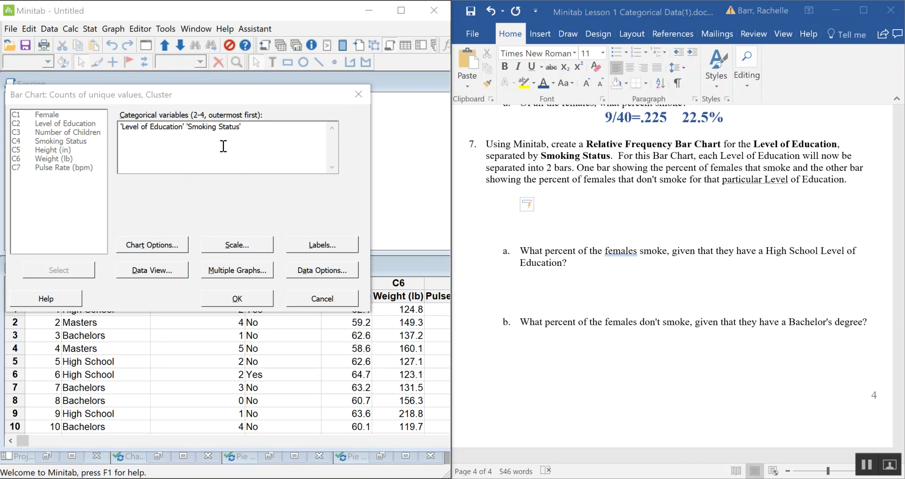
Step: Show Y as percent within categories at level 1 (outermost) and create the clustered bar chart
left_click(169, 245)
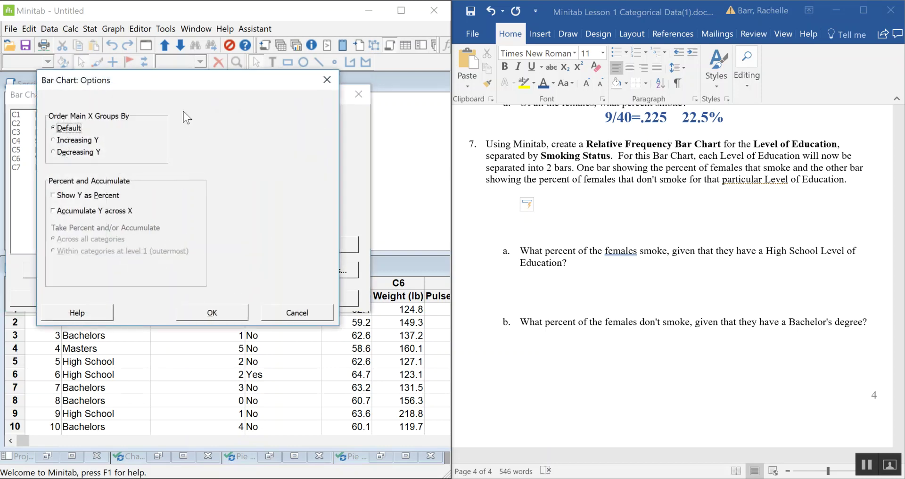
left_click_drag(191, 91, 360, 88)
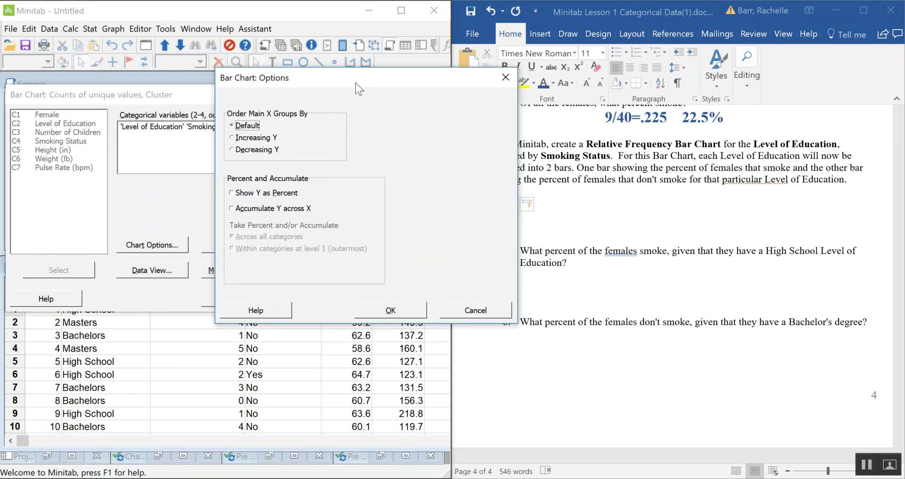
left_click(233, 194)
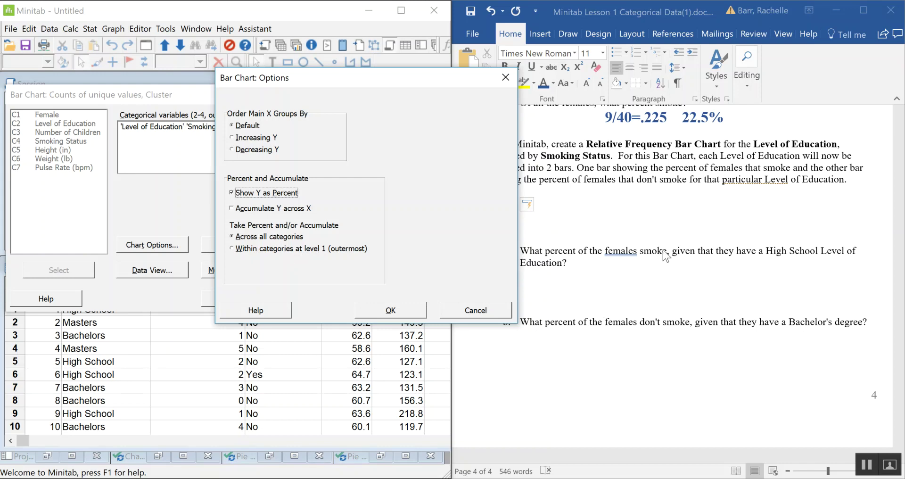
left_click(282, 252)
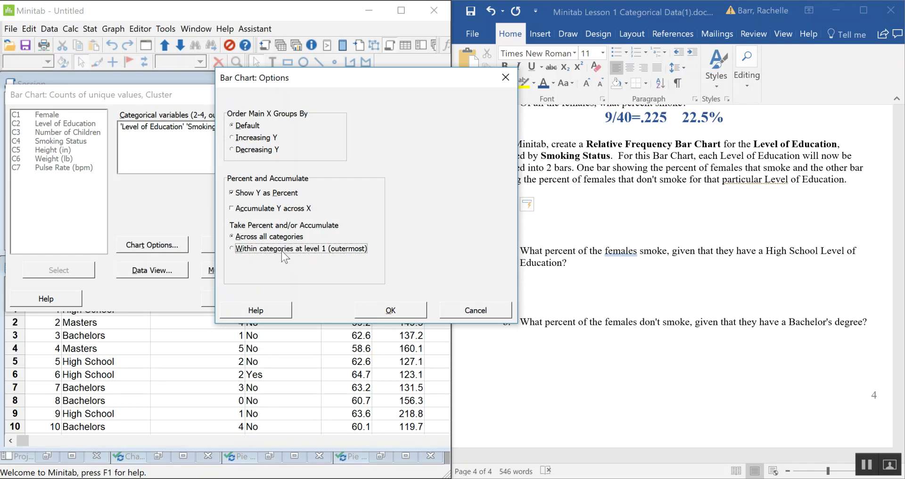
left_click(410, 307)
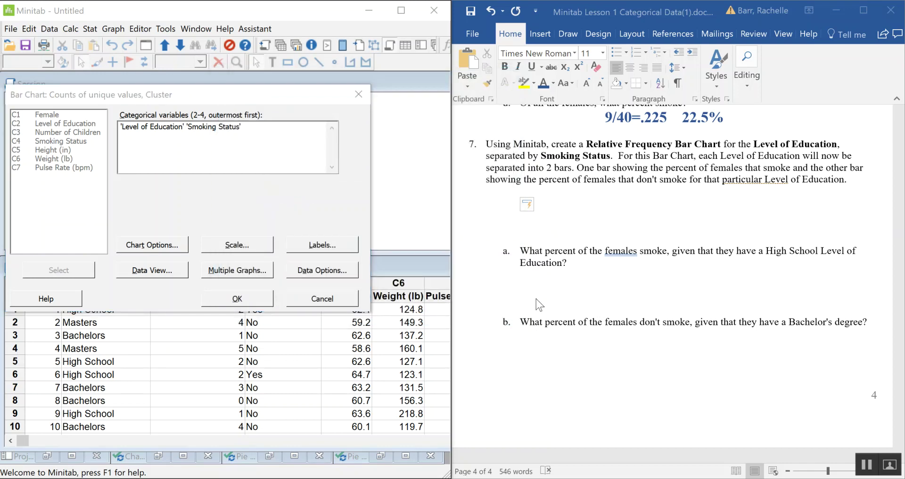
key("Return")
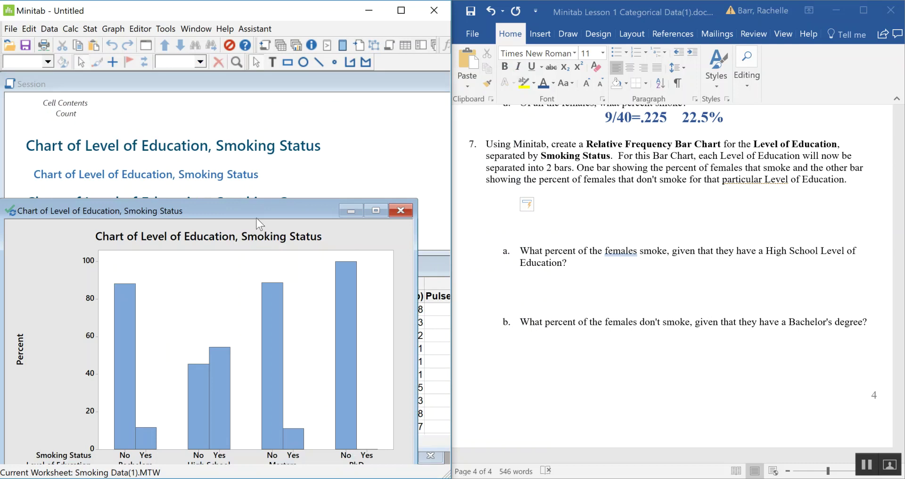
Step: Copy the clustered Level of Education, Smoking Status chart from Minitab and paste it below question 7 in Word
left_click_drag(256, 214, 264, 73)
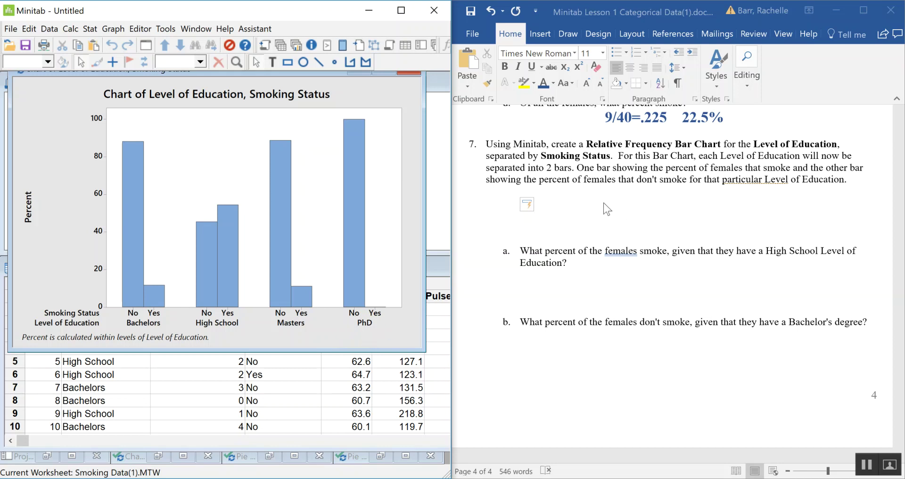
right_click(44, 119)
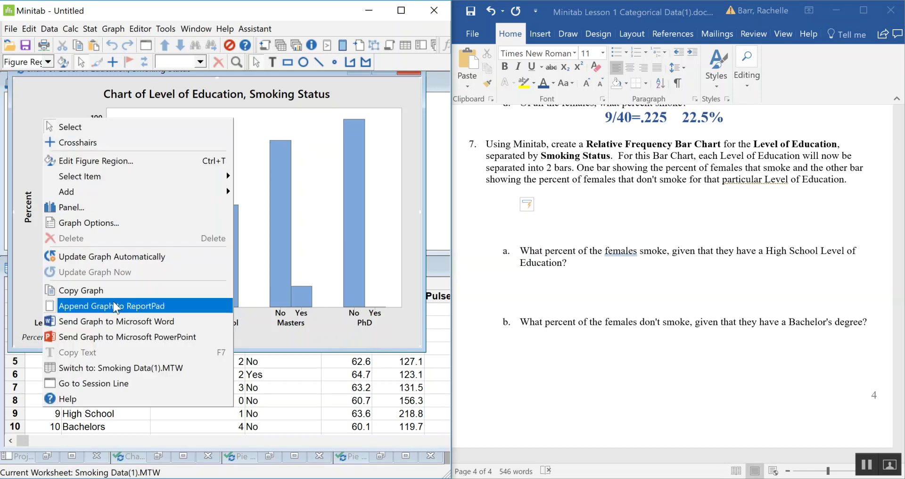
left_click(80, 290)
left_click(561, 190)
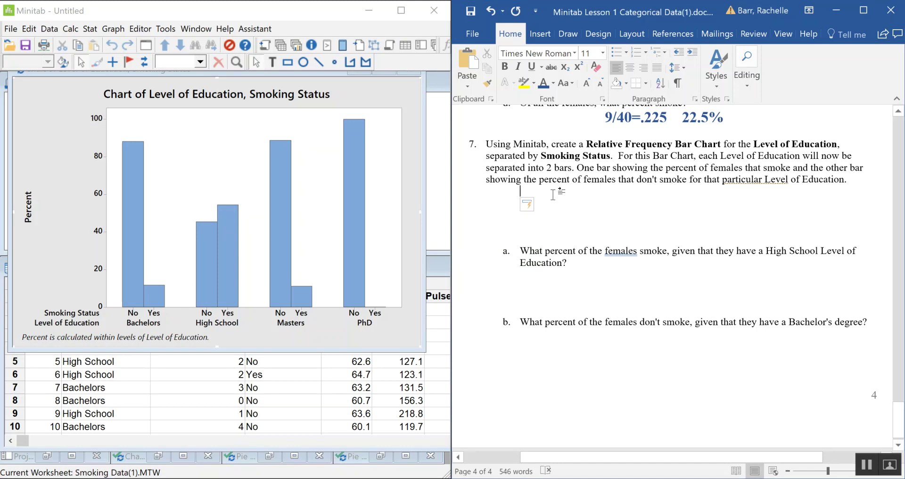
right_click(555, 192)
left_click(581, 255)
scroll(799, 307, "down", 5)
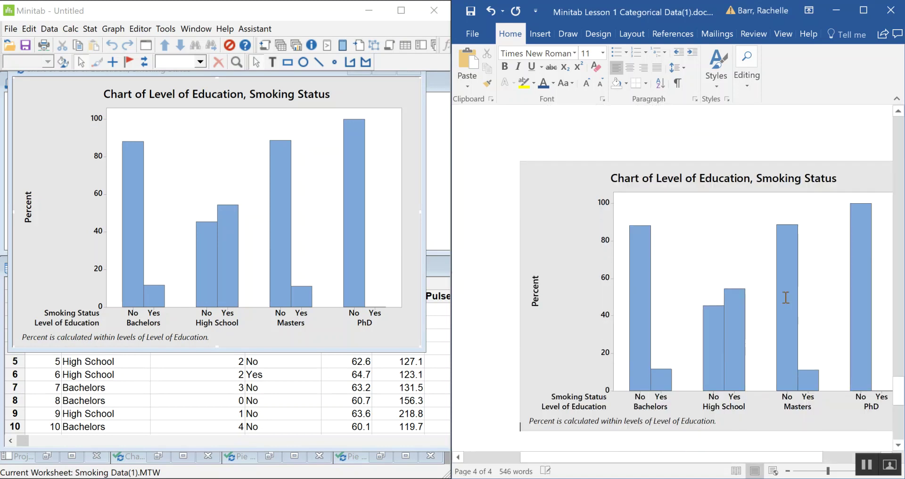
left_click_drag(717, 459, 753, 468)
scroll(742, 434, "up", 3)
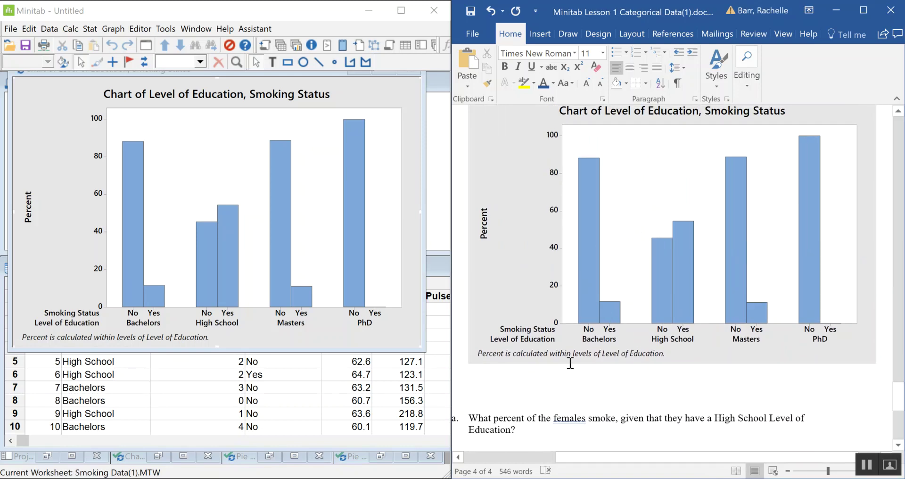
Step: Delete two blank lines between the pasted chart and question 7a
scroll(571, 377, "left", 2)
left_click(575, 393)
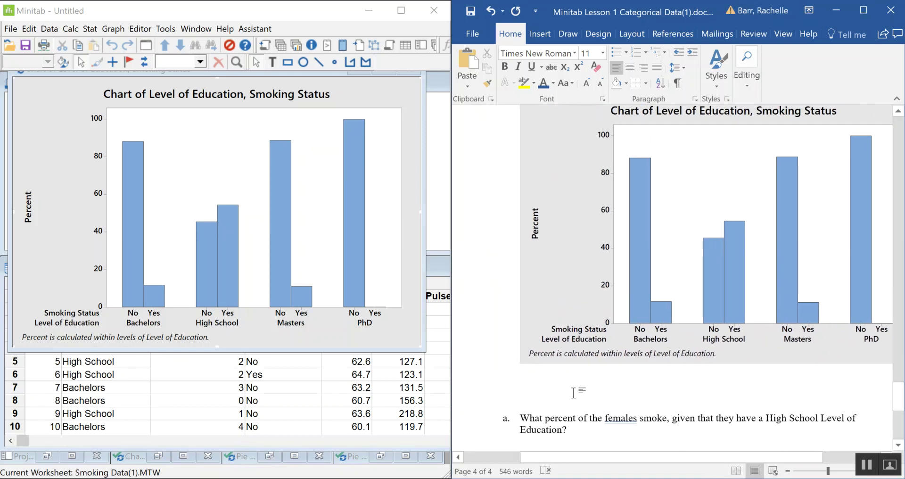
key("Delete")
key("Delete")
Step: Read the exact value of the High School smokers' bar in the Minitab chart
left_click_drag(689, 459, 727, 472)
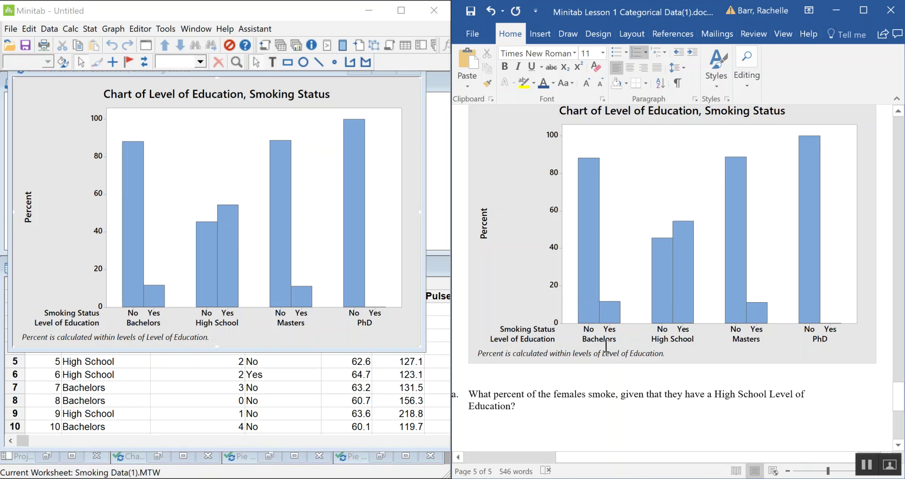
scroll(627, 307, "down", 1)
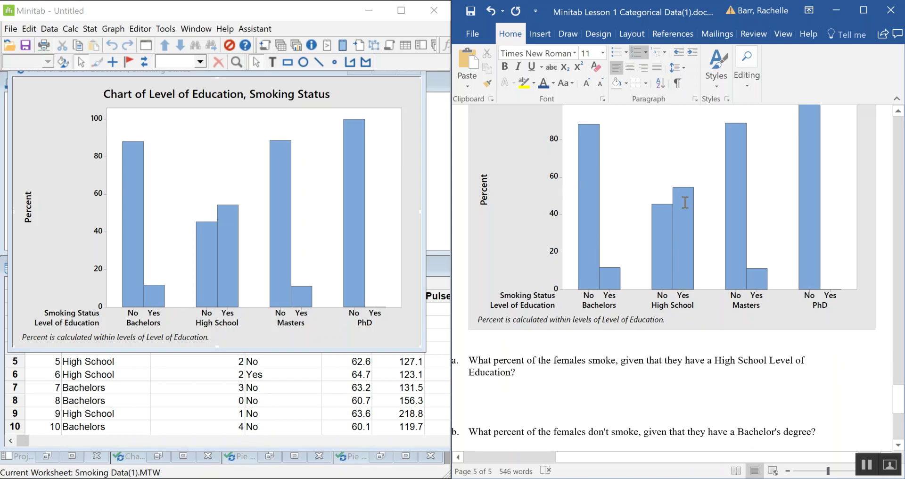
left_click(246, 306)
left_click(226, 257)
mouse_move(226, 258)
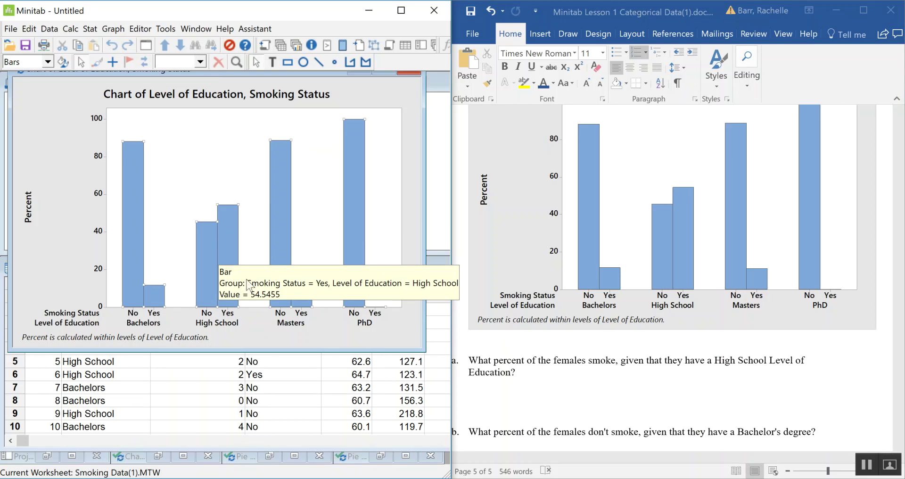
Step: Indent the blank line below question 7a in Word and set its text to bold, blue and 18 pt
left_click(503, 383)
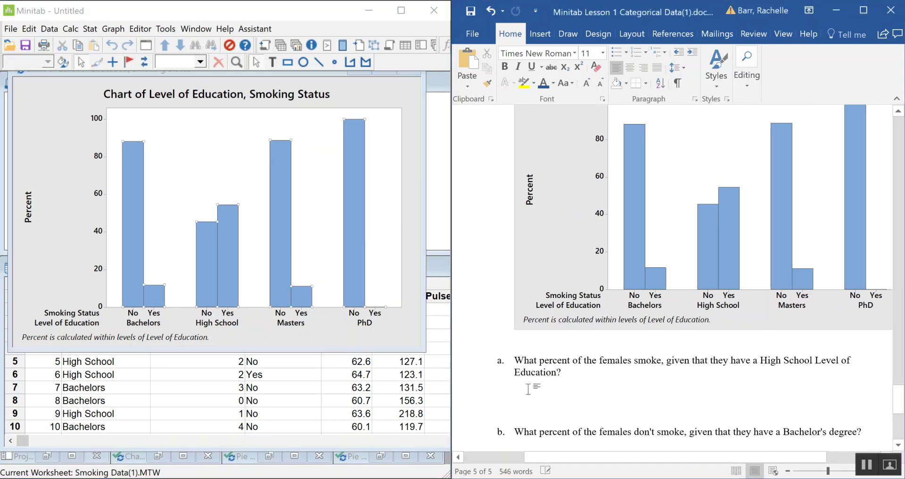
key("Tab")
key("Tab")
key("Tab")
key("Tab")
key("Tab")
key("Tab")
key("Tab")
key("Tab")
key("Tab")
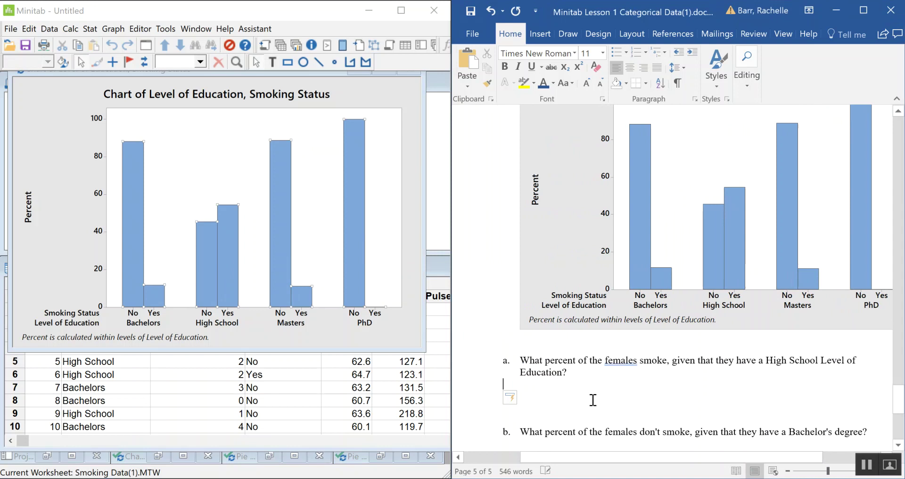
left_click(505, 66)
left_click(586, 83)
left_click(586, 83)
left_click(586, 83)
left_click(587, 83)
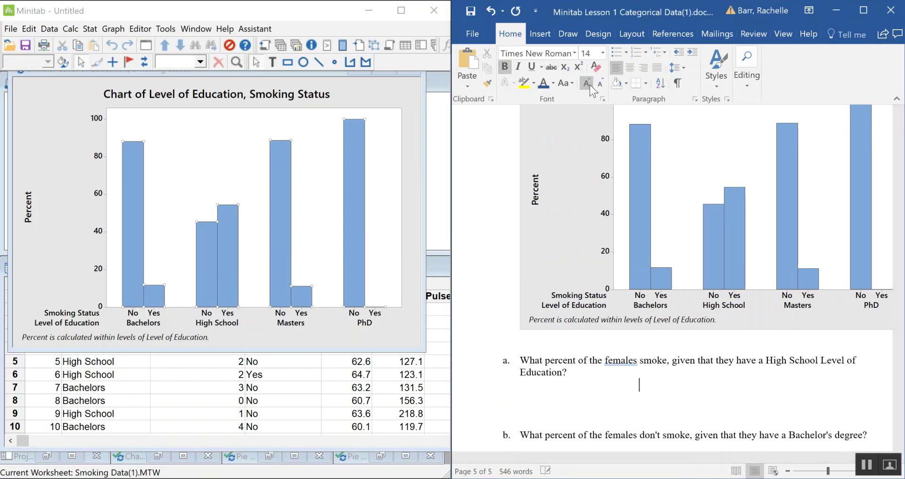
Step: Answer question 7a with "54.5%", rechecking the value against the High School smokers' bar in the Minitab chart
type("54.")
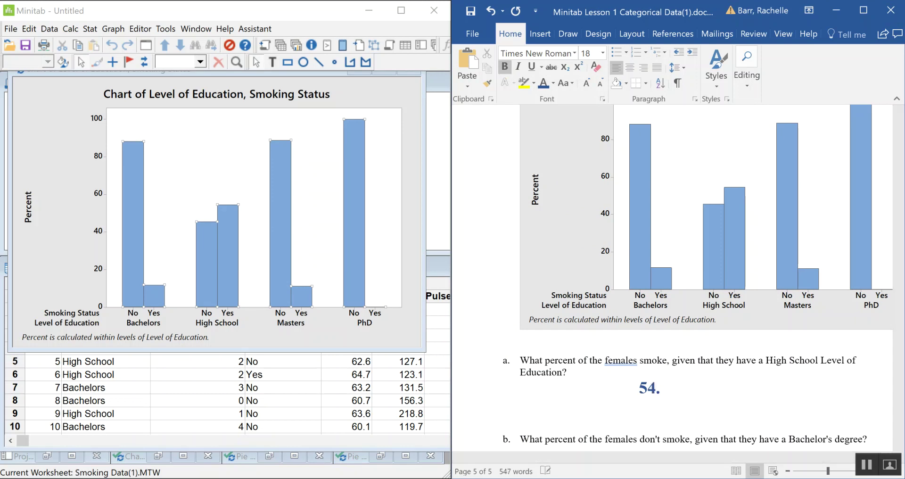
type("5")
left_click(224, 262)
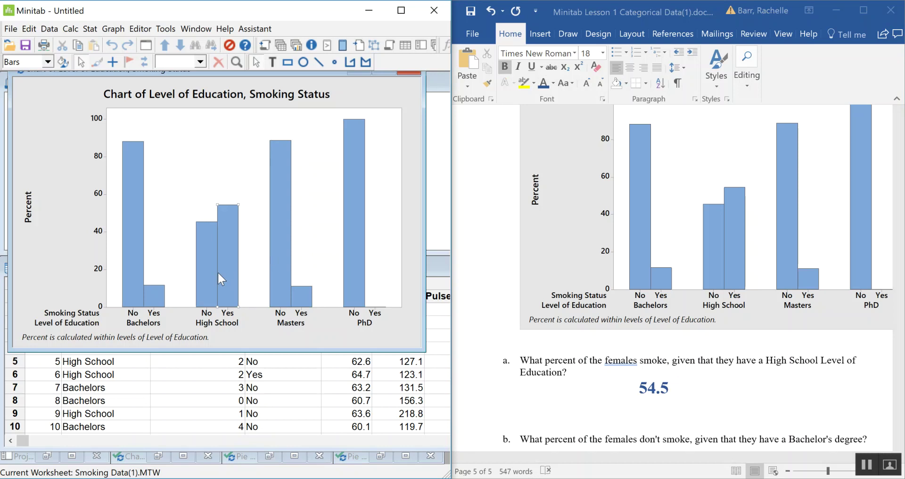
mouse_move(228, 272)
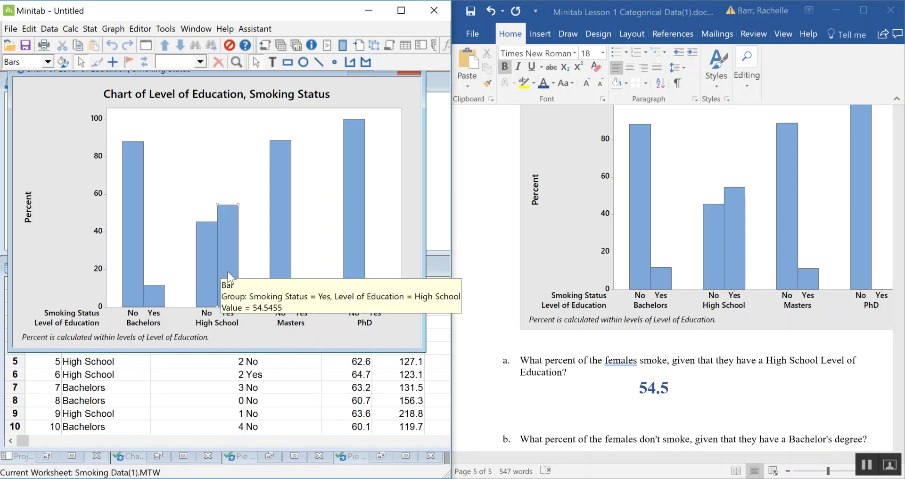
left_click(705, 392)
type("%")
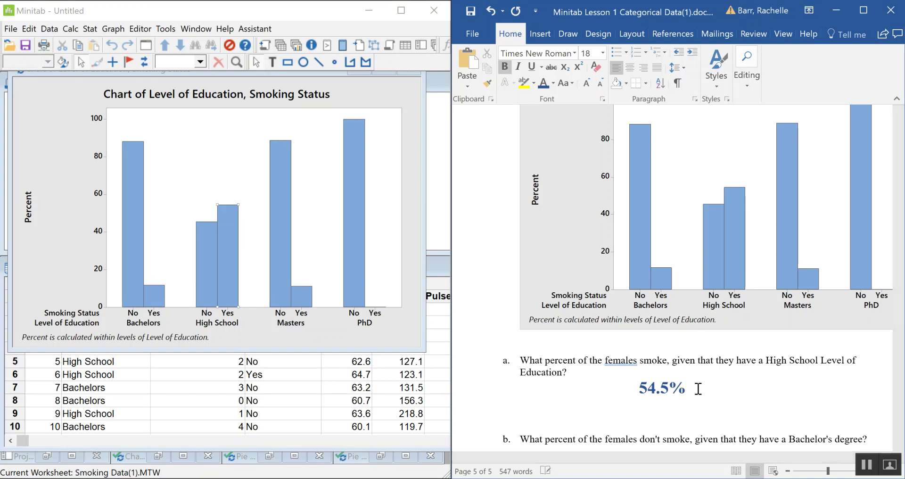
Step: Delete one blank line between the 54.5% answer and question 7b in the Word document
scroll(718, 378, "down", 1)
left_click(614, 382)
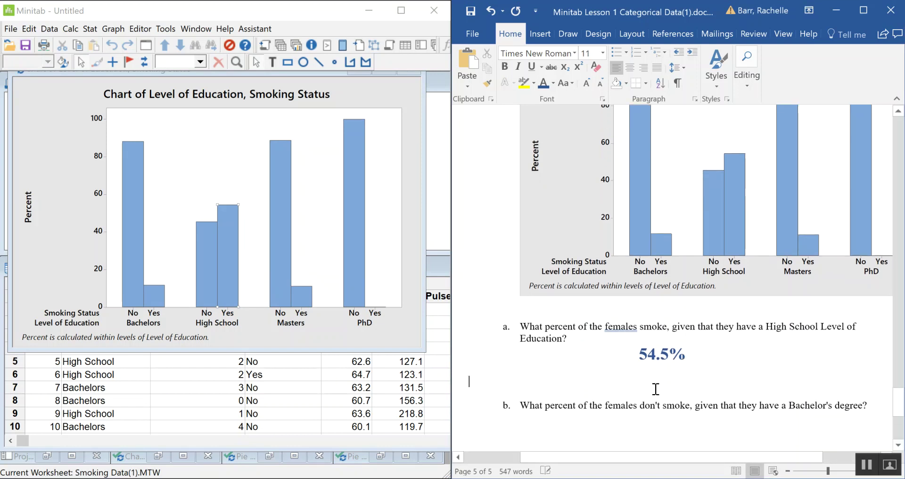
key("Delete")
Step: Look up the Bachelors non-smokers' bar value in the Minitab chart and answer question 7b in Word with "88.2%"
key("Down")
key("Down")
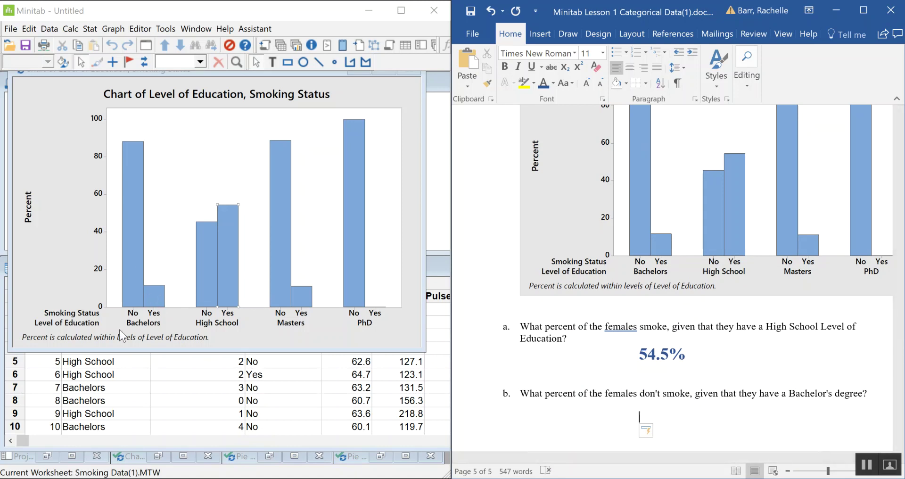
left_click(125, 239)
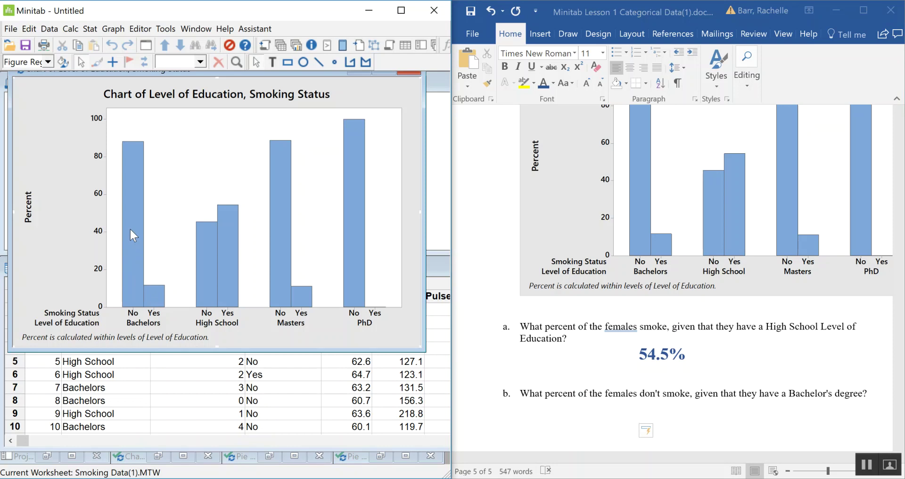
mouse_move(130, 230)
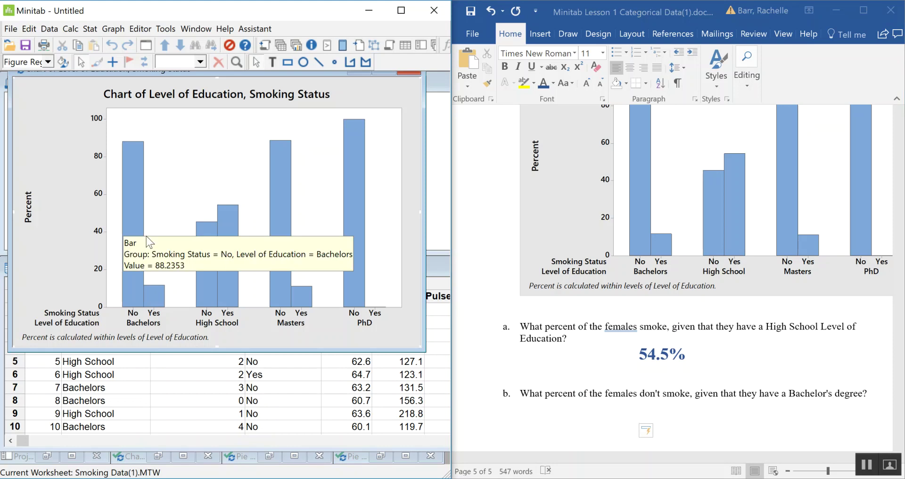
left_click(658, 415)
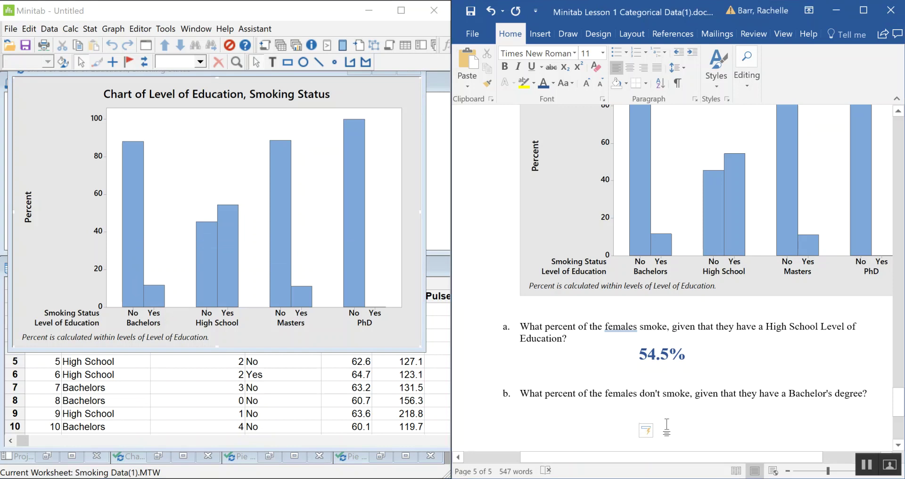
type("88.2%")
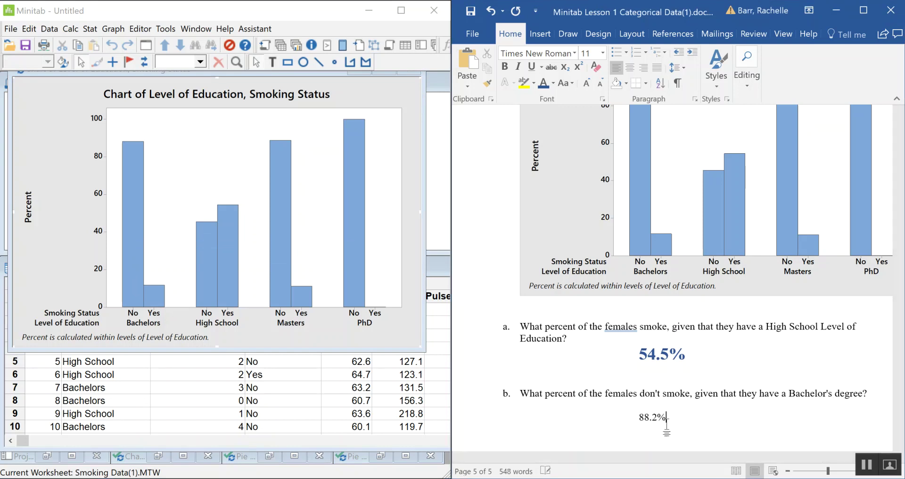
Step: Copy the formatting of the 54.5% answer onto the 88.2% answer below question 7b
left_click(676, 354)
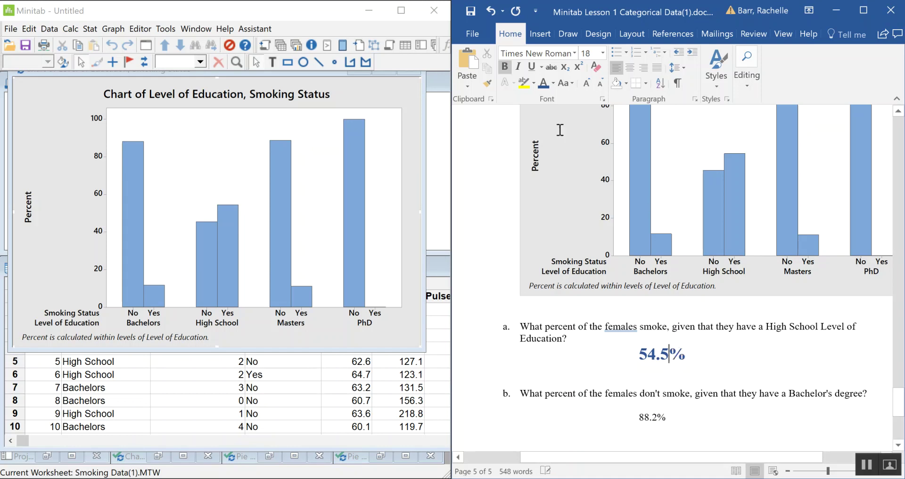
left_click(487, 88)
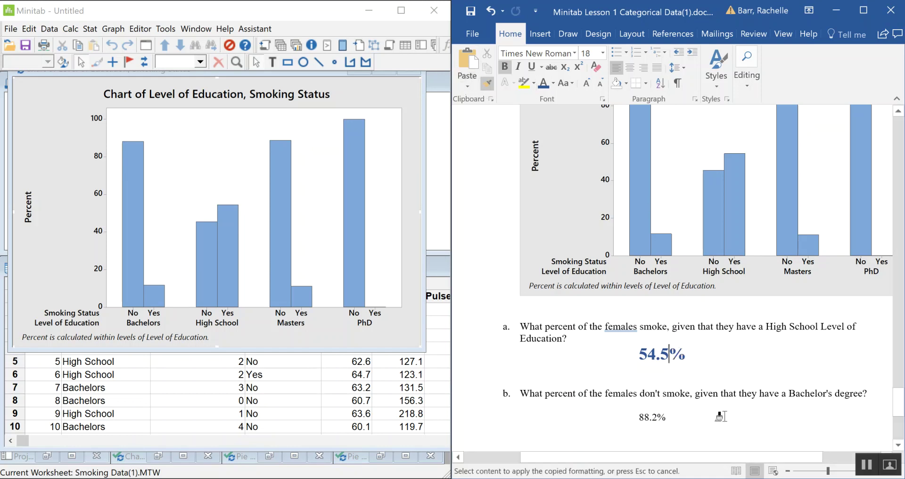
left_click_drag(688, 418, 634, 419)
left_click(743, 430)
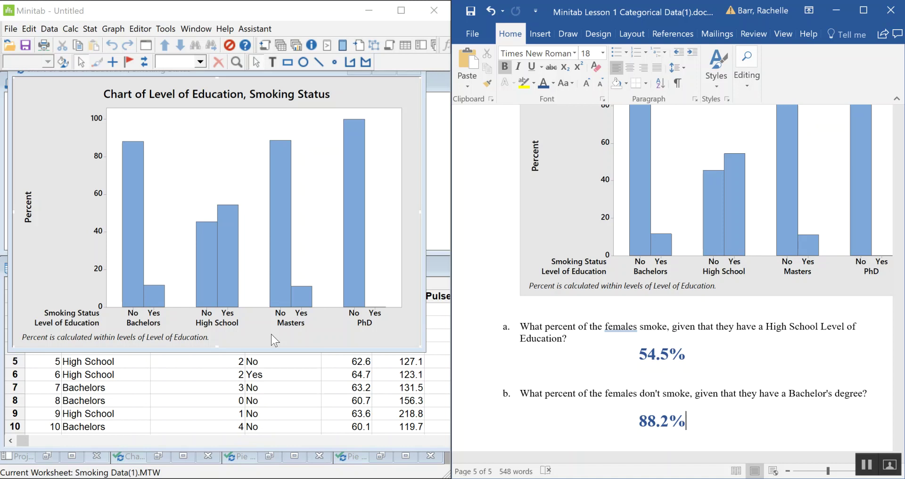
left_click(754, 376)
scroll(781, 387, "down", 3)
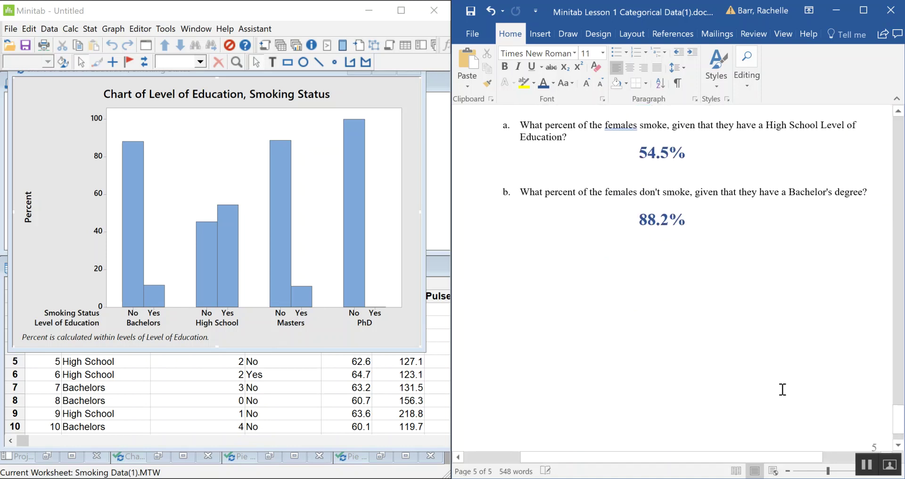
scroll(783, 390, "down", 1)
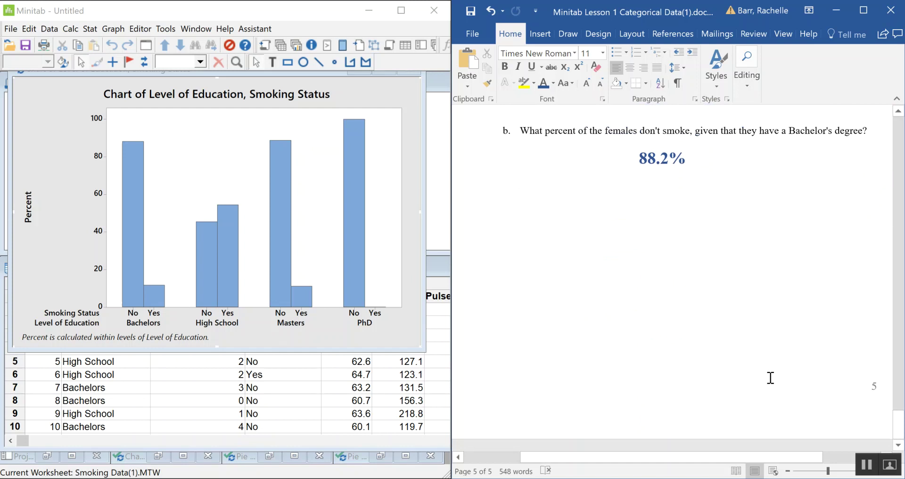
scroll(771, 378, "up", 12)
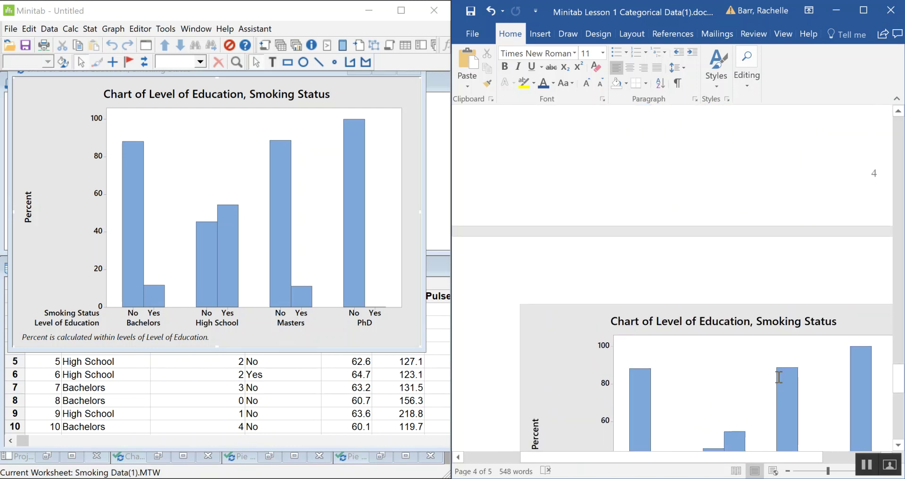
scroll(779, 377, "down", 5)
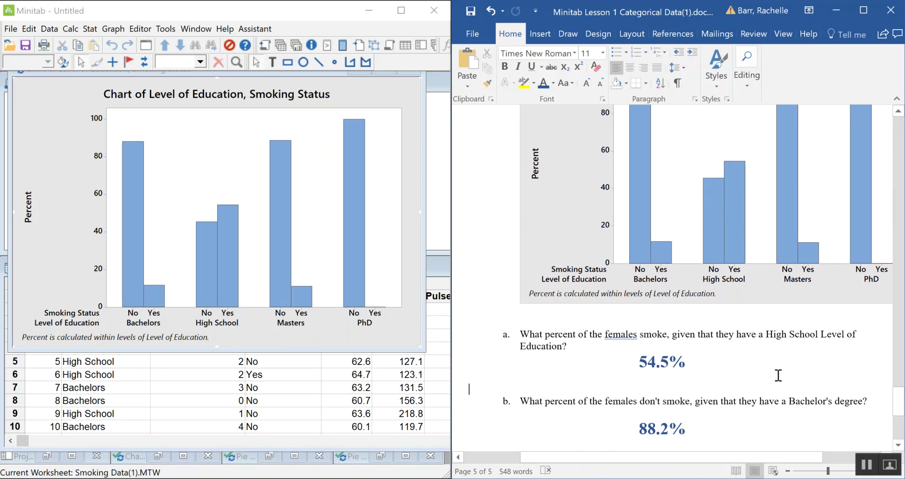